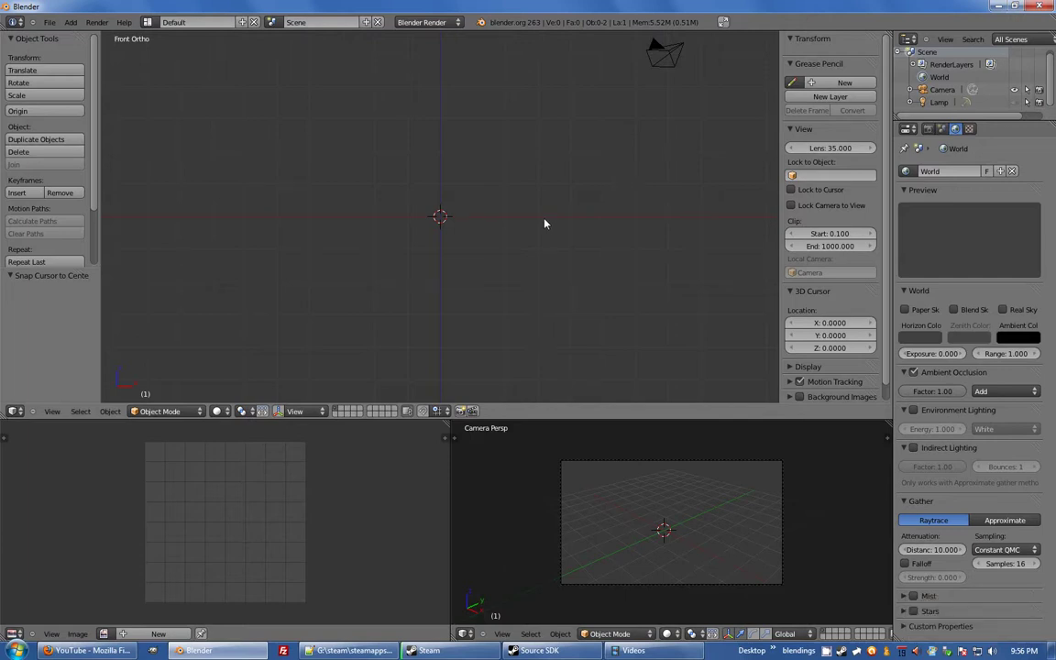
- Add a cube mesh at the 3D cursor
key(shift+a)
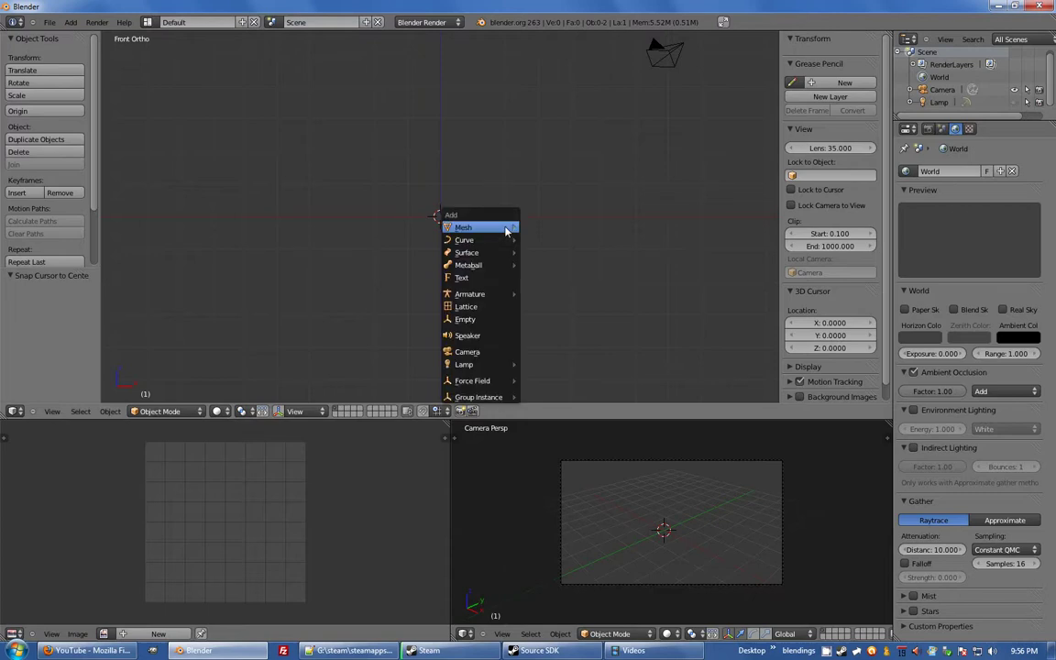
mouse_move(472, 224)
click(545, 238)
scroll(521, 184, up, 4)
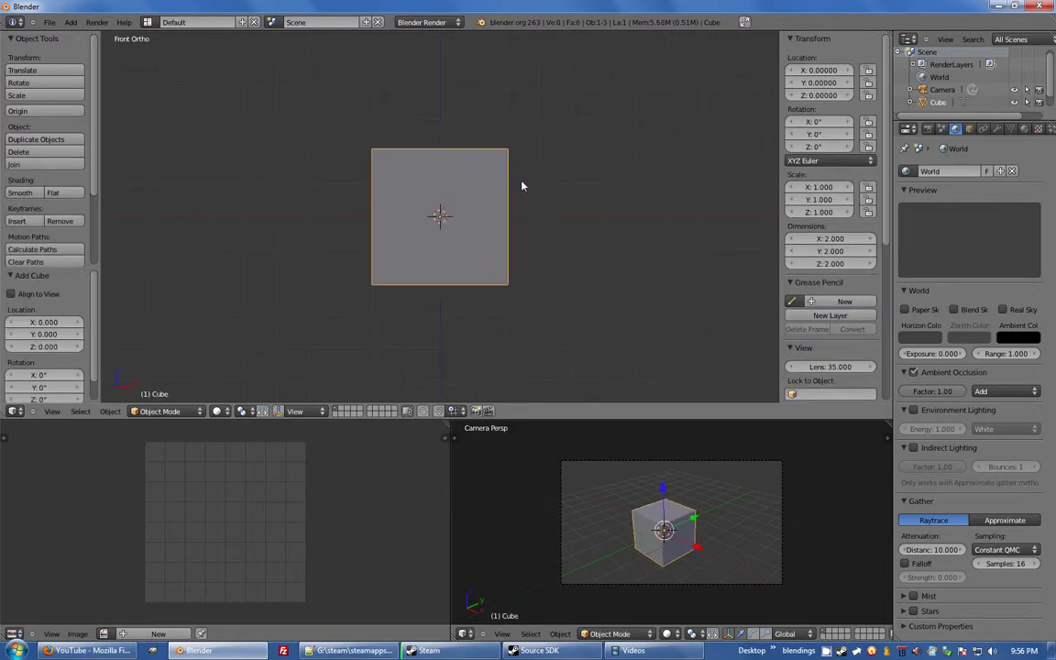
- Mark seven cube edges as seams: front, back and left edges of the top and bottom faces, plus the back-left vertical edge
middle_drag(521, 185, 473, 252)
key(Tab)
click(363, 413)
click(333, 413)
right_click(424, 185)
shift+right_click(453, 127)
shift+right_click(380, 142)
shift+right_click(401, 224)
shift+right_click(415, 238)
shift+right_click(387, 258)
shift+right_click(417, 300)
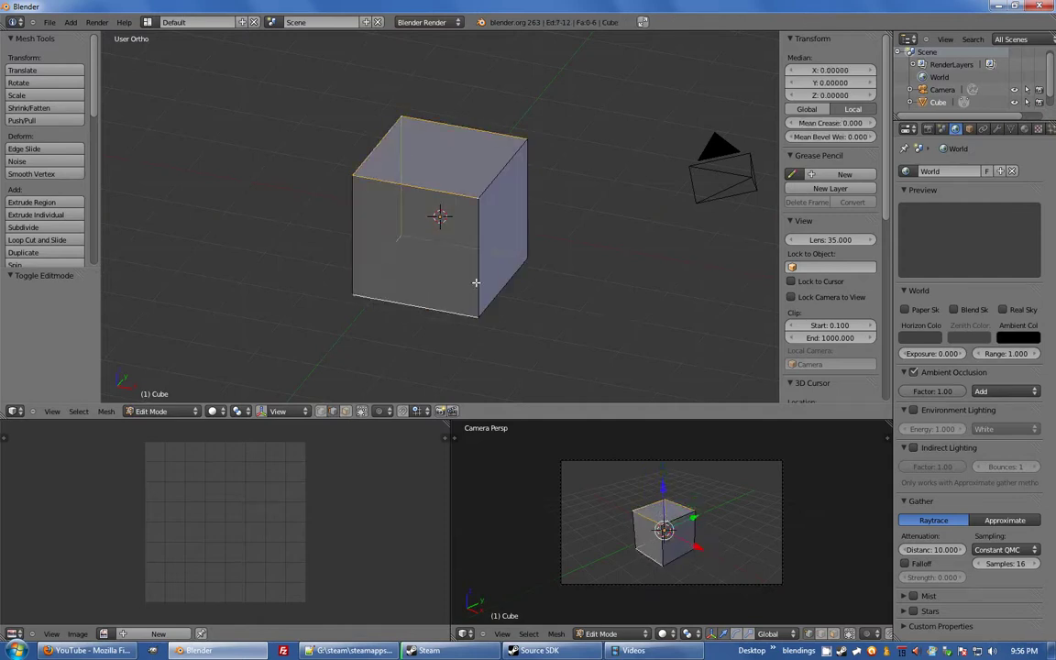
key(ctrl+e)
click(425, 275)
- Select the whole cube and unwrap it along the seams into the UV layout
key(a)
key(a)
key(u)
click(425, 273)
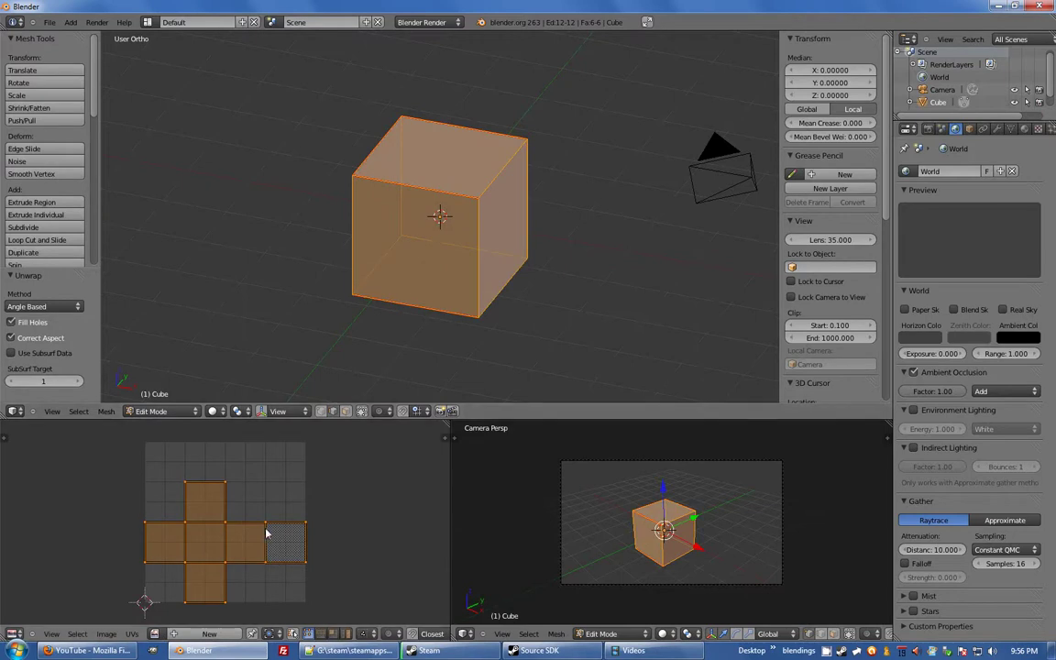
scroll(208, 524, down, 3)
scroll(208, 524, up, 4)
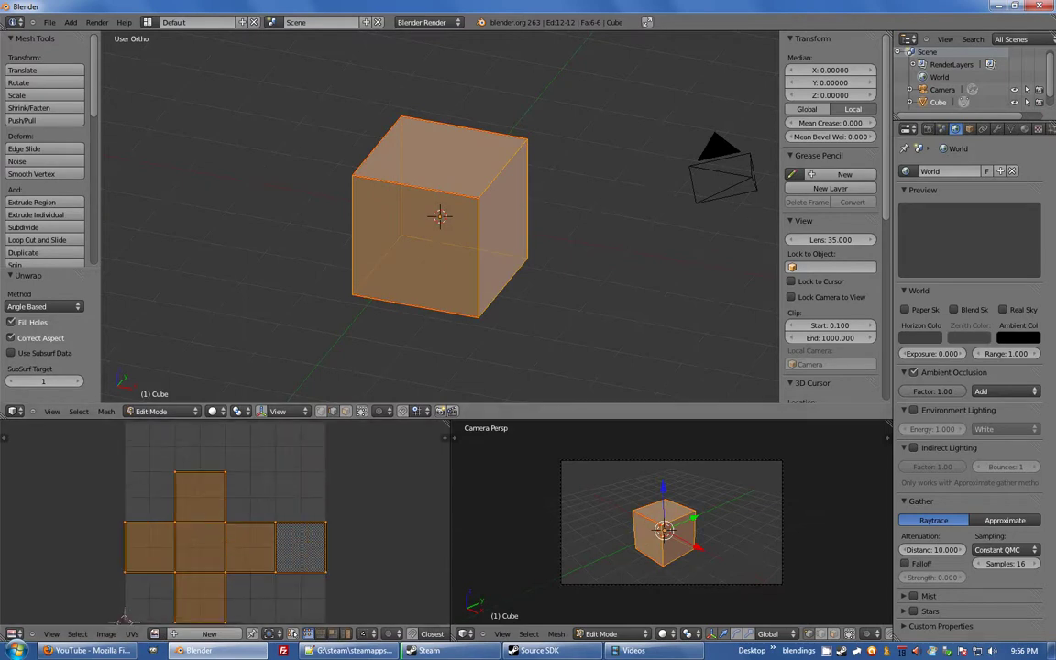
- Return to Object Mode and give the cube a new material named cube_mat
key(Tab)
click(1024, 129)
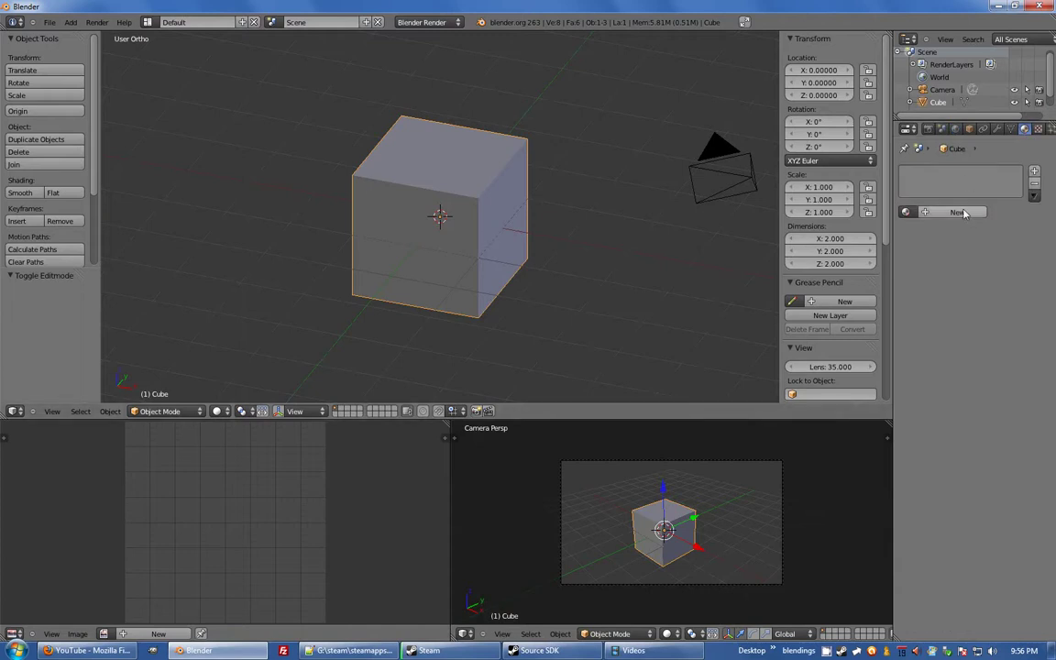
click(944, 212)
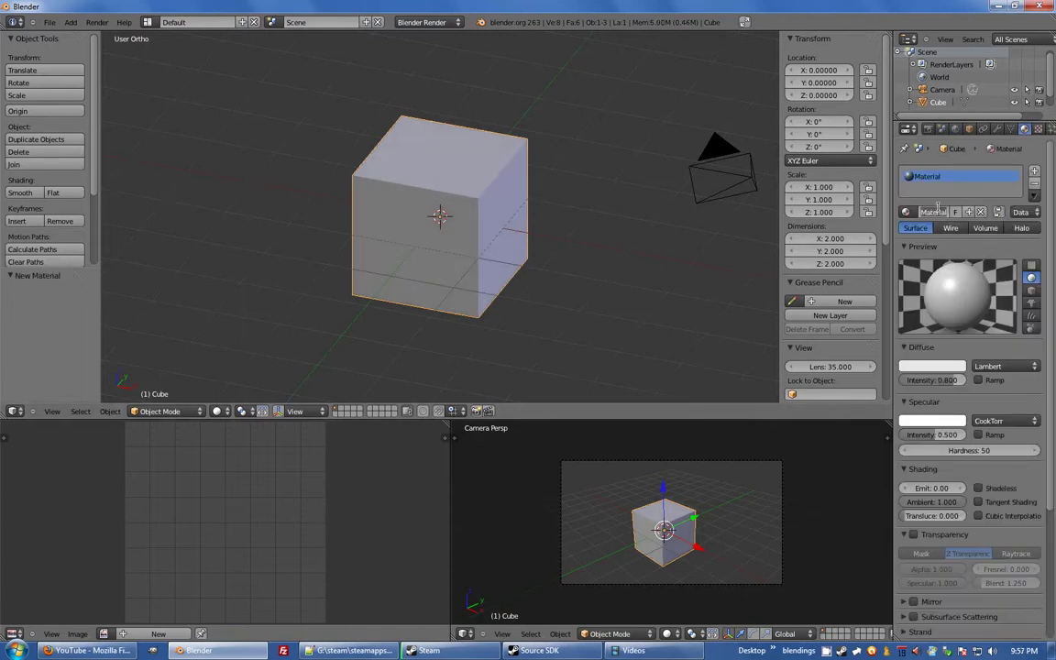
click(937, 210)
text(cube_mat)
key(shift+Home)
text(cu)
key(Return)
- Create a folder named cuber on the Desktop and set it as the SMD export output folder
click(944, 130)
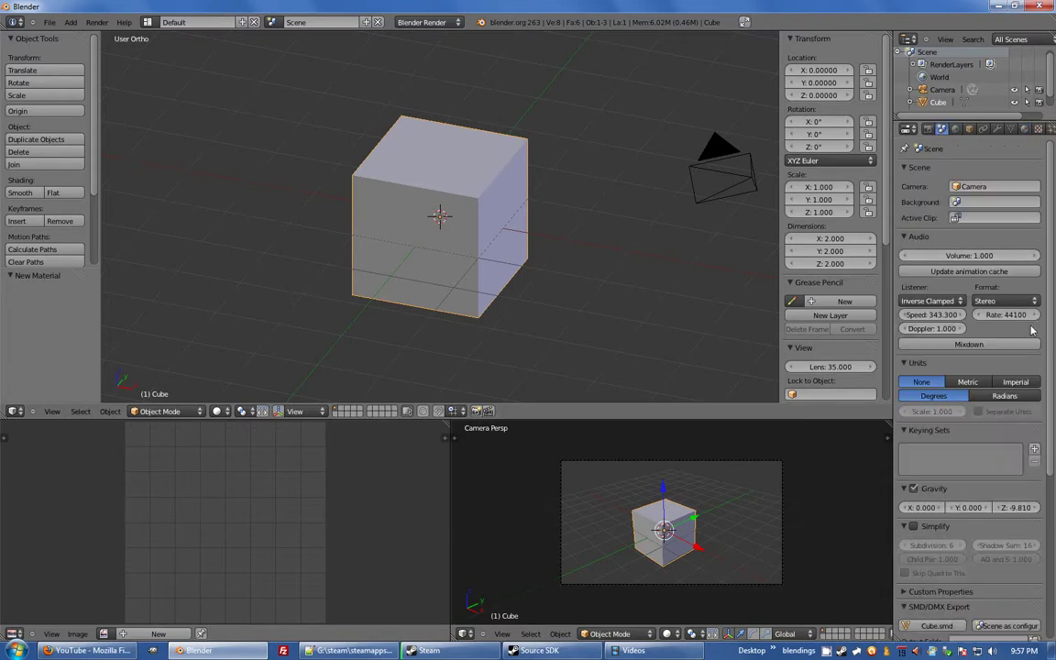
scroll(1015, 546, down, 2)
click(1034, 566)
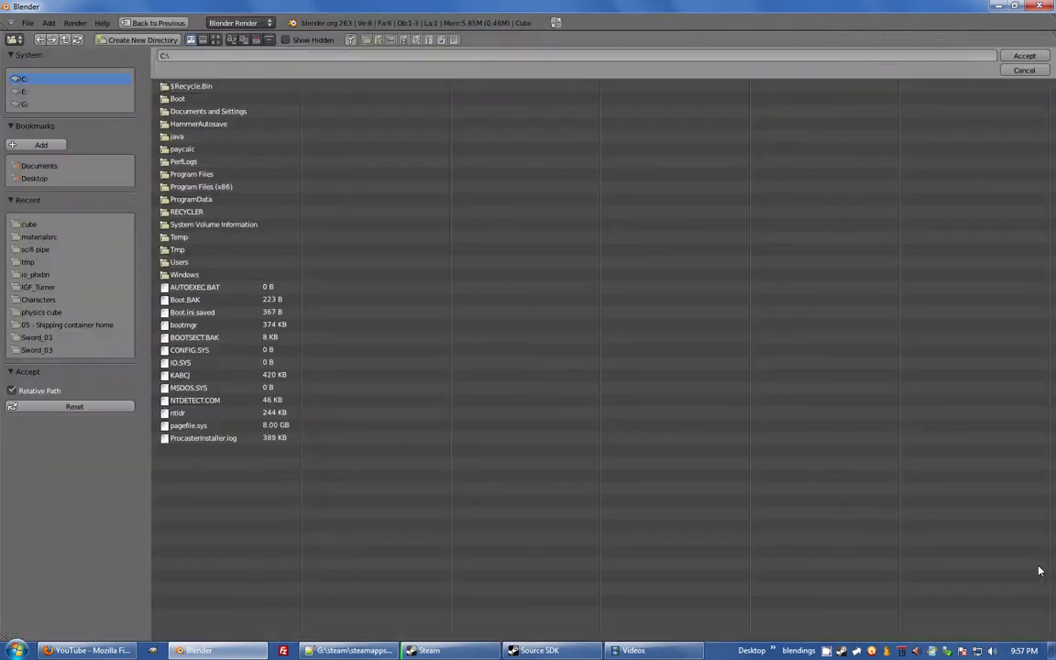
click(43, 180)
click(111, 39)
click(107, 47)
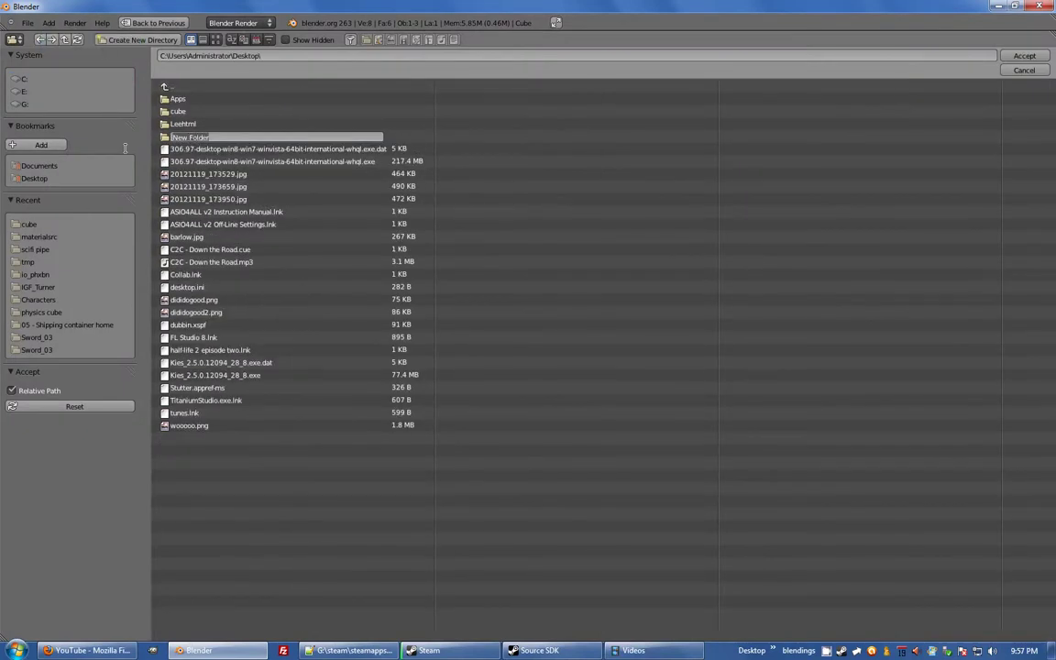
text(cuber)
key(Return)
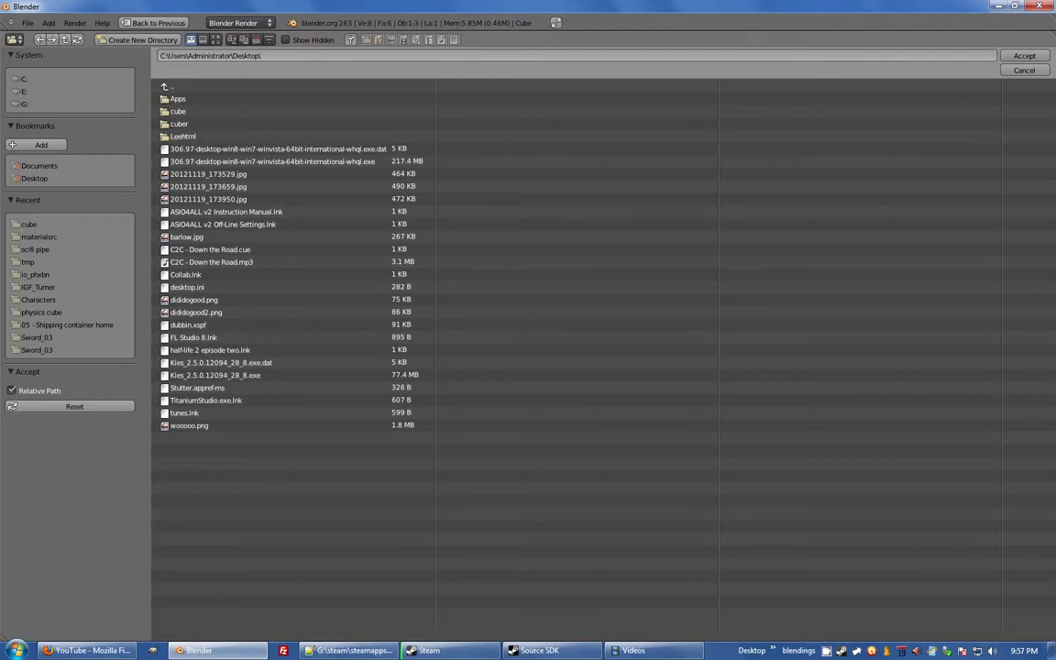
click(186, 127)
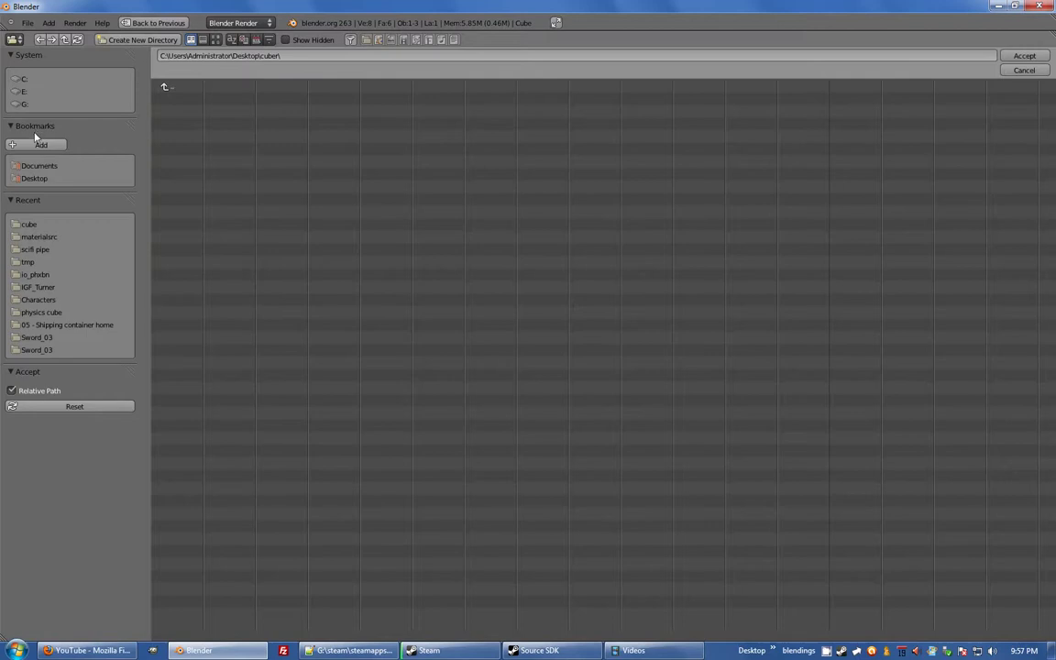
click(1024, 56)
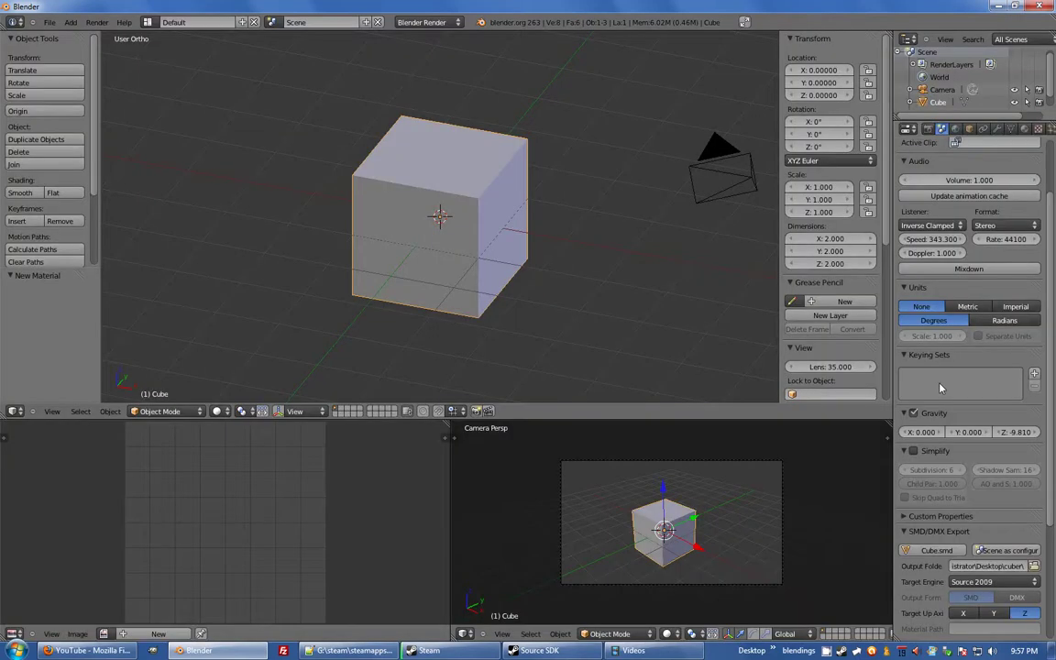
- Export the cube as Cube.smd and open the cuber folder on the desktop
click(928, 552)
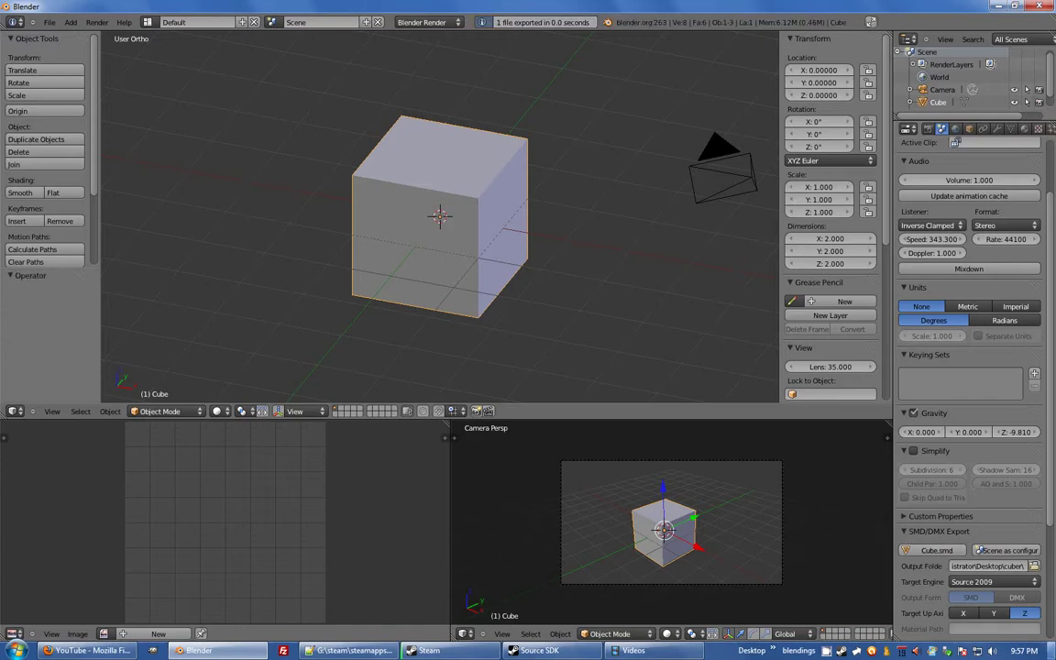
key(super+d)
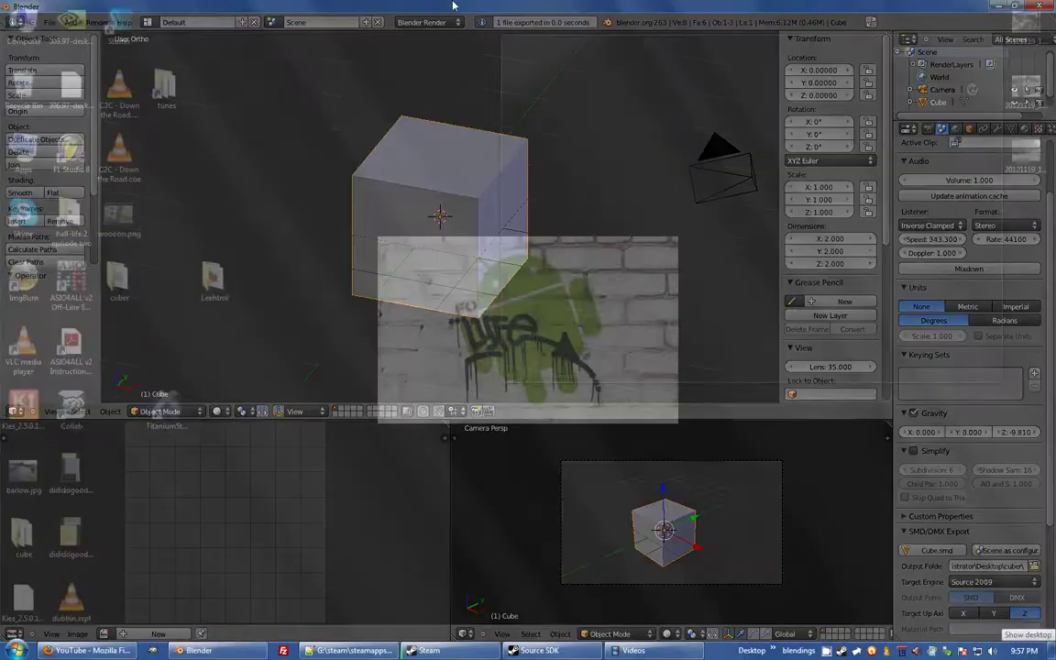
double_click(118, 278)
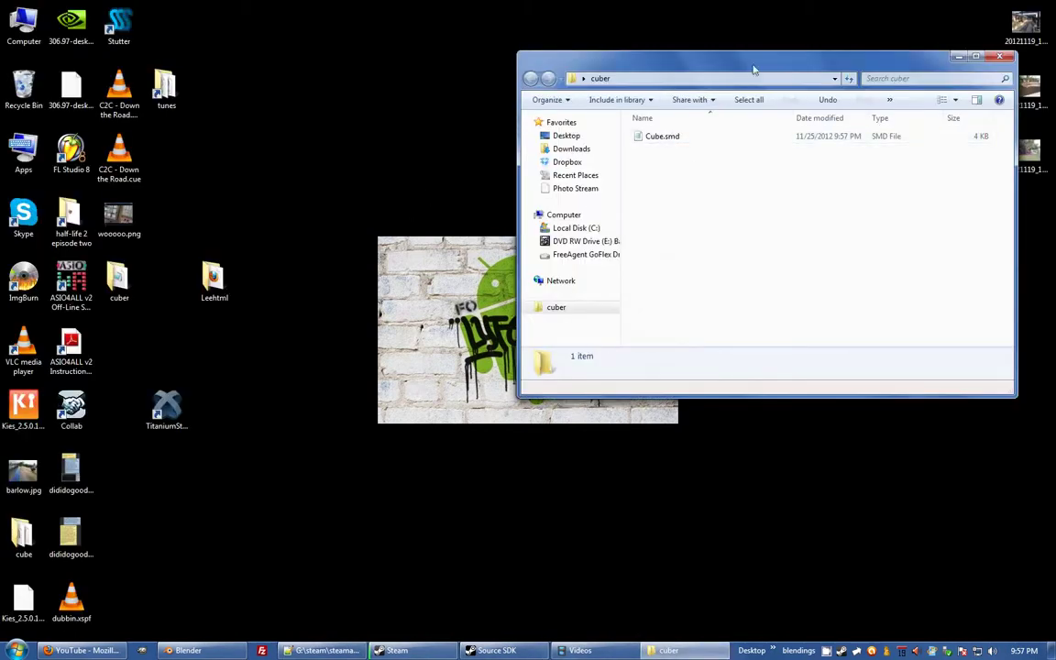
- Recheck the material name in Blender, then open Cube.smd from the cuber folder in Notepad++, discarding the missing cube_mat.vmt from the editor
click(188, 650)
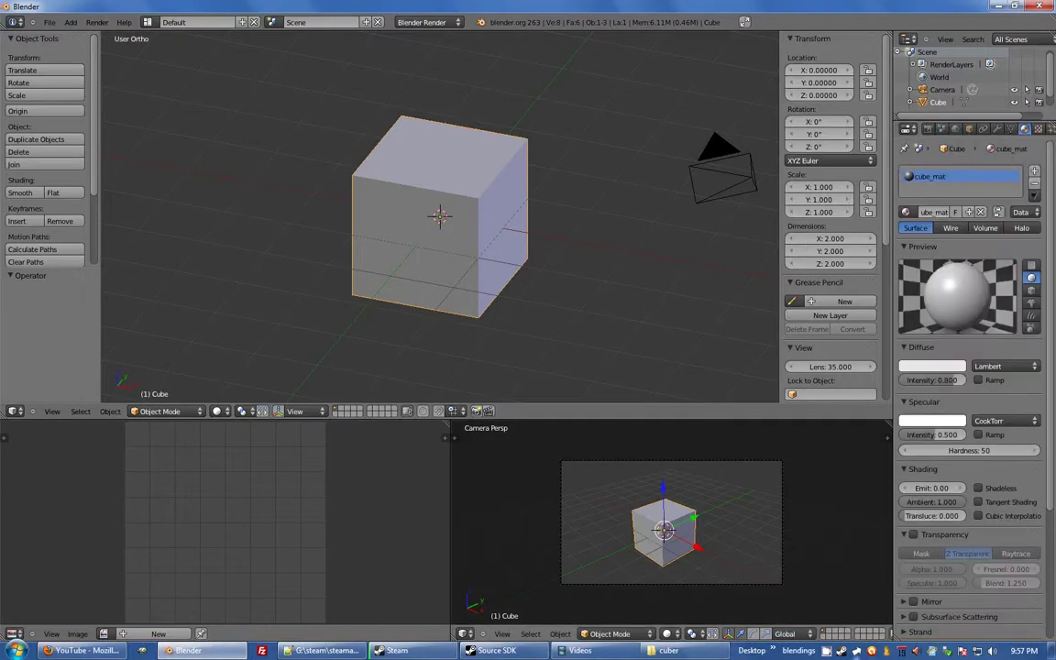
click(668, 650)
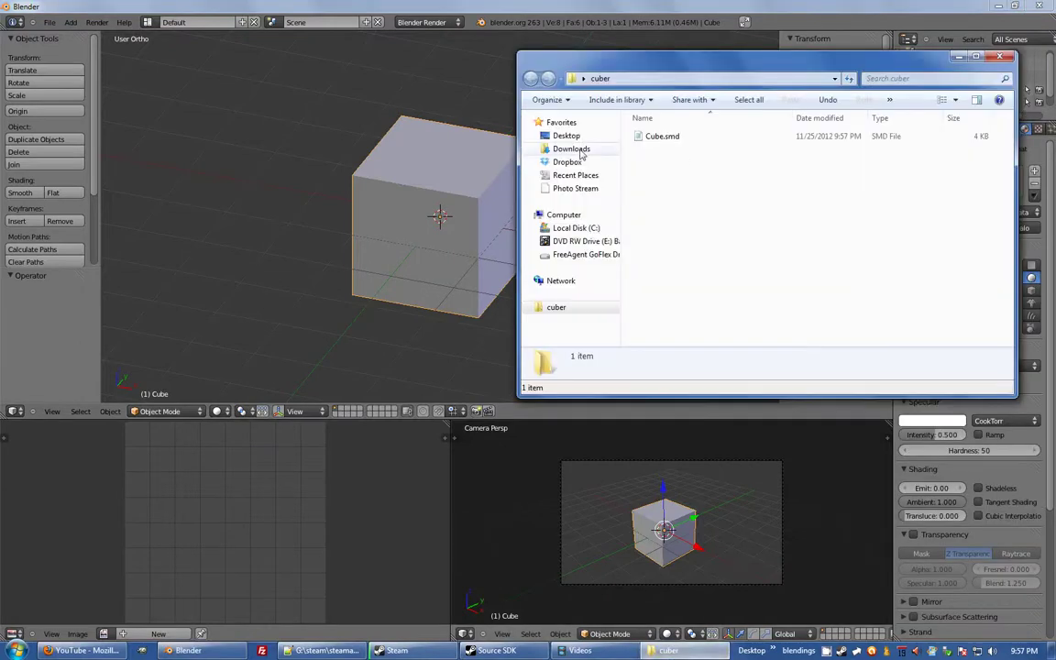
click(662, 136)
right_click(664, 138)
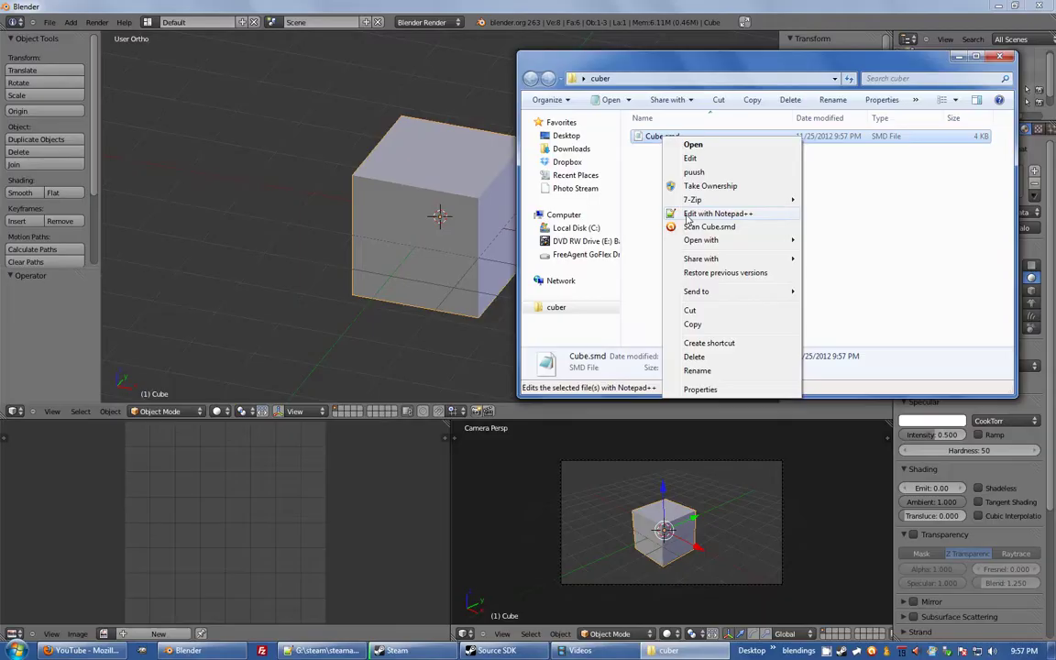
click(689, 215)
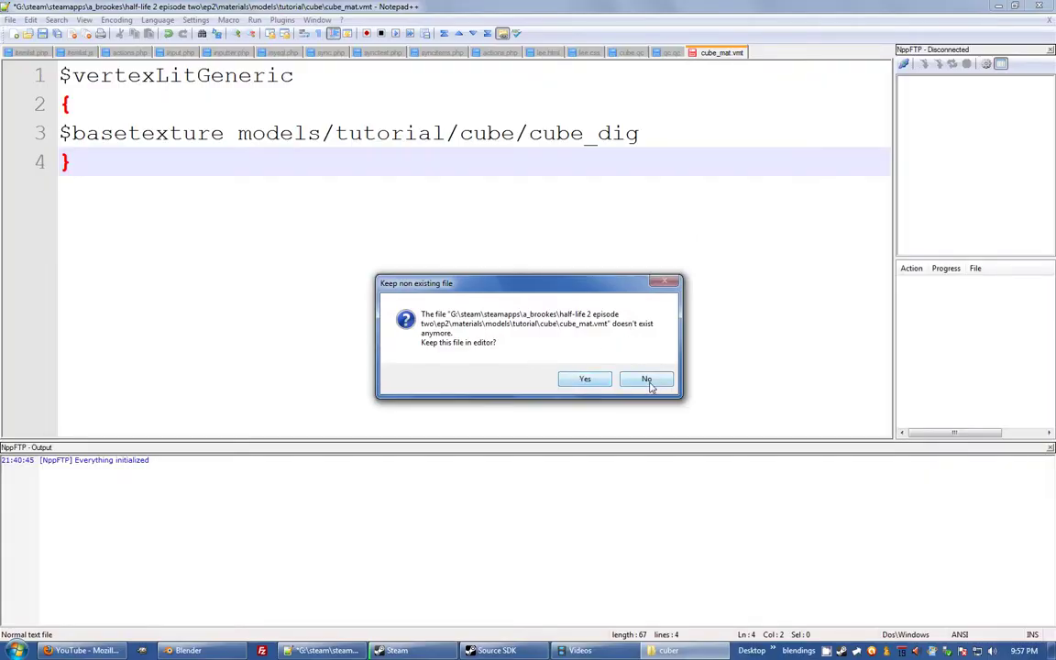
click(644, 379)
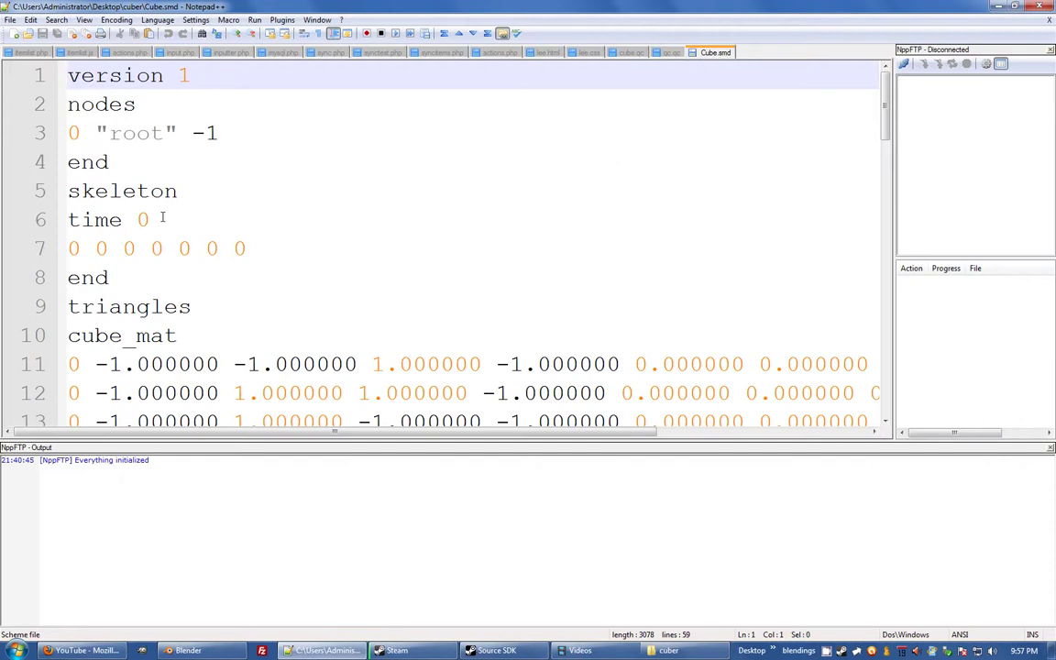
- Examine how the cube_mat material name is used before each triangle in Cube.smd
scroll(164, 218, down, 1)
scroll(583, 203, up, 1)
scroll(584, 198, down, 8)
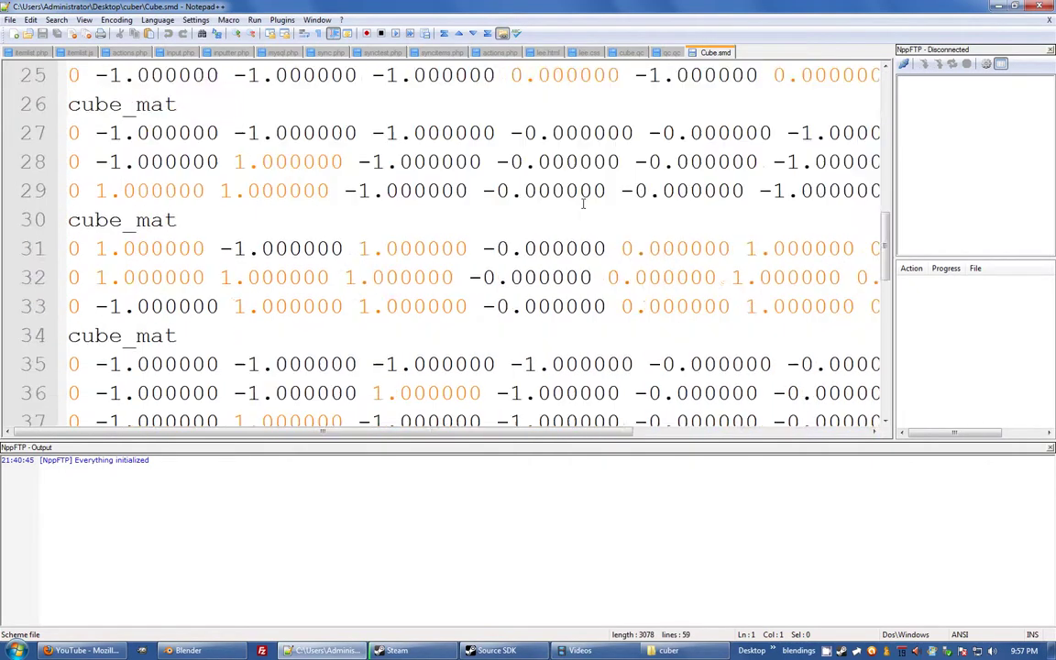
scroll(582, 204, up, 8)
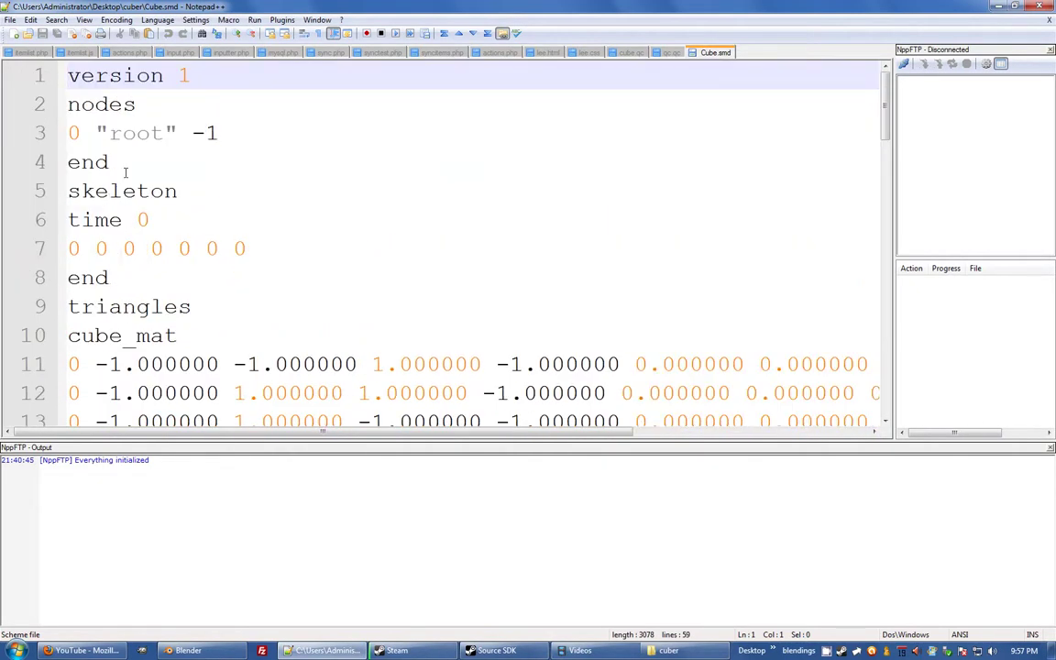
scroll(119, 170, down, 1)
ctrl+scroll(138, 238, down, 1)
drag(163, 223, 62, 223)
scroll(57, 128, up, 1)
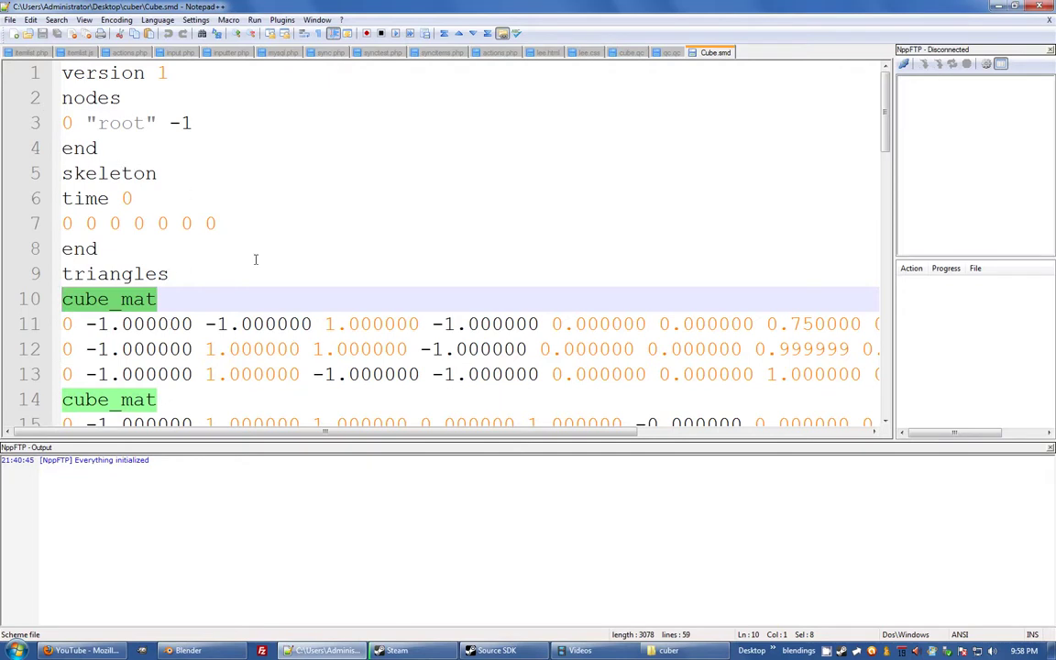
scroll(72, 273, down, 1)
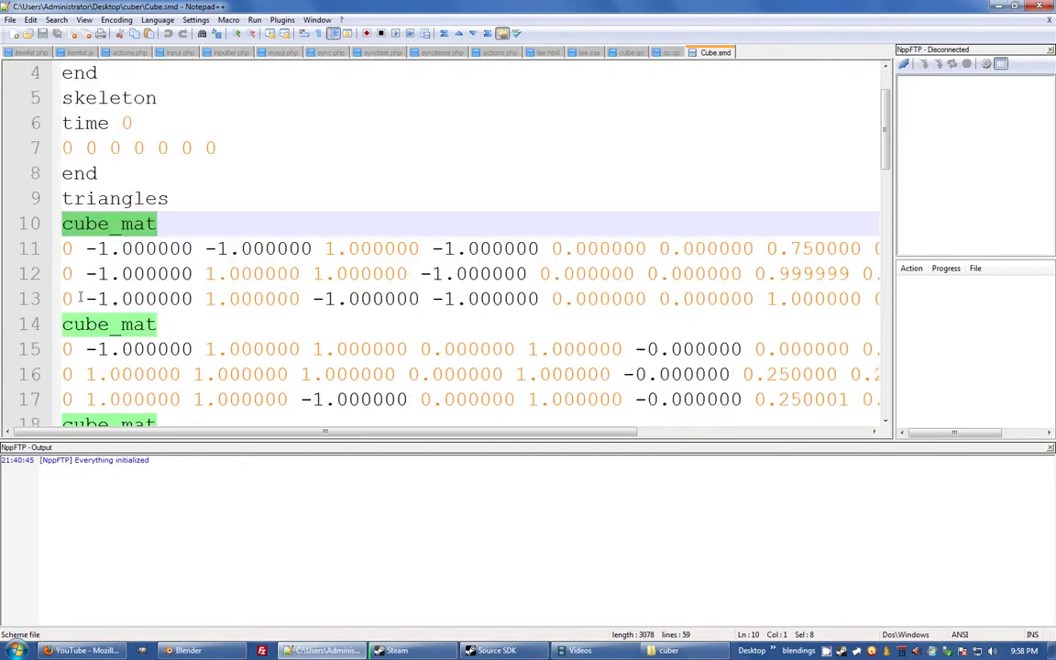
scroll(875, 247, down, 6)
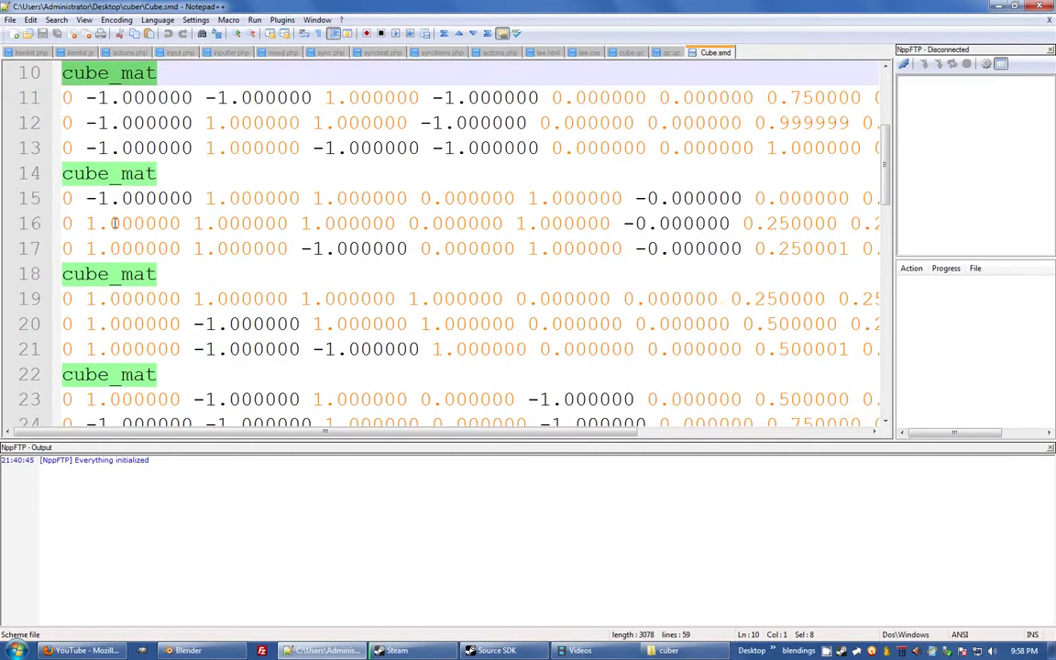
drag(885, 243, 899, 113)
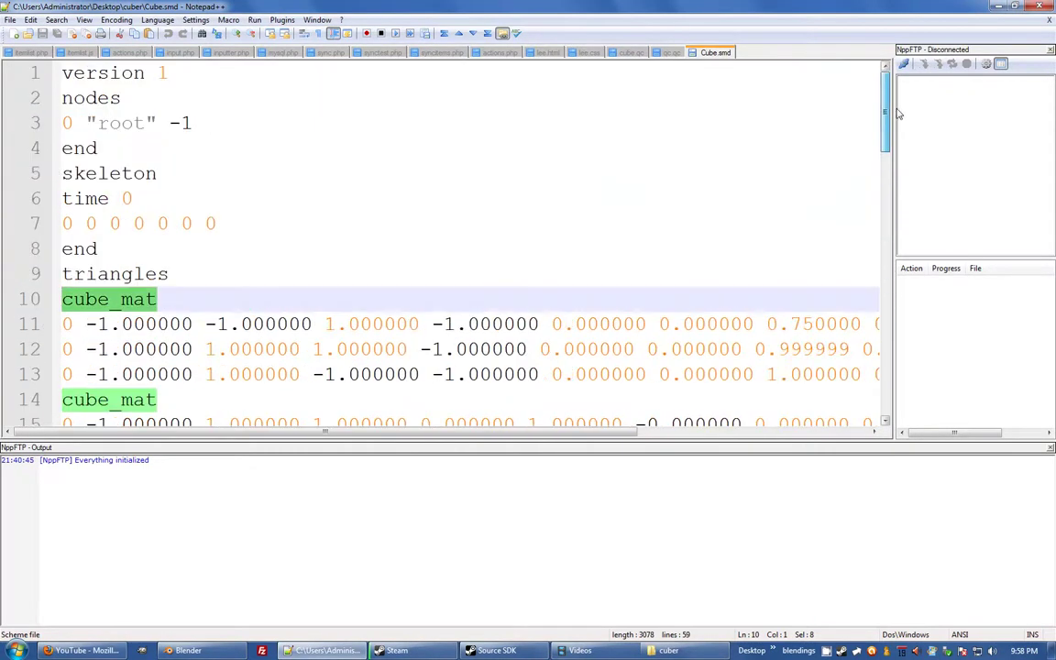
- Replace every occurrence of cube_mat with cube in Cube.smd and review the changed material lines
click(165, 300)
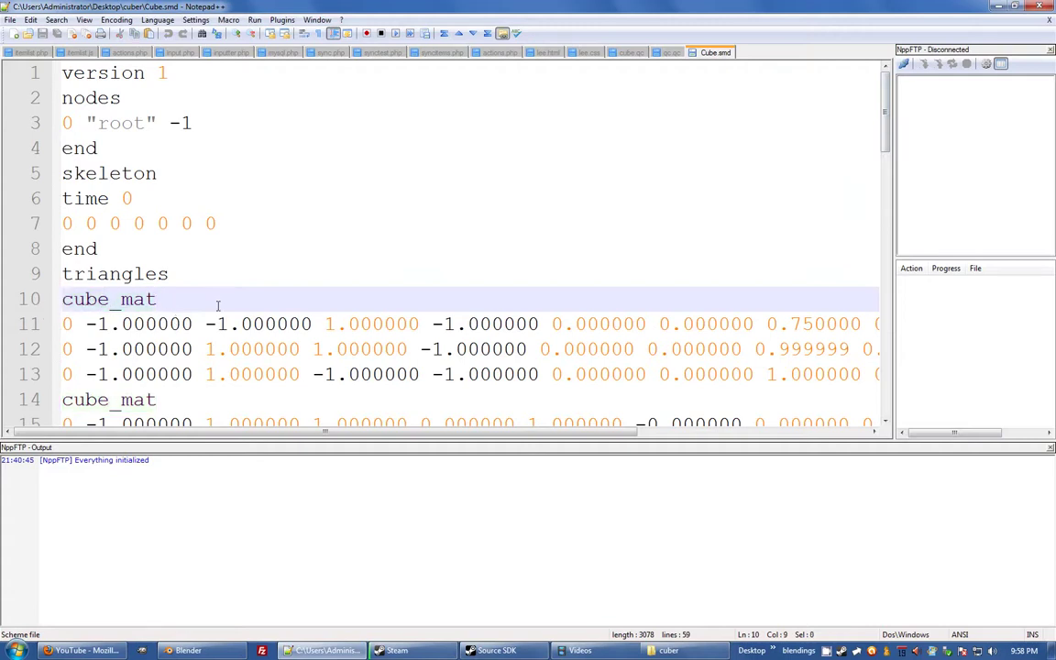
key(ctrl+shift+Home)
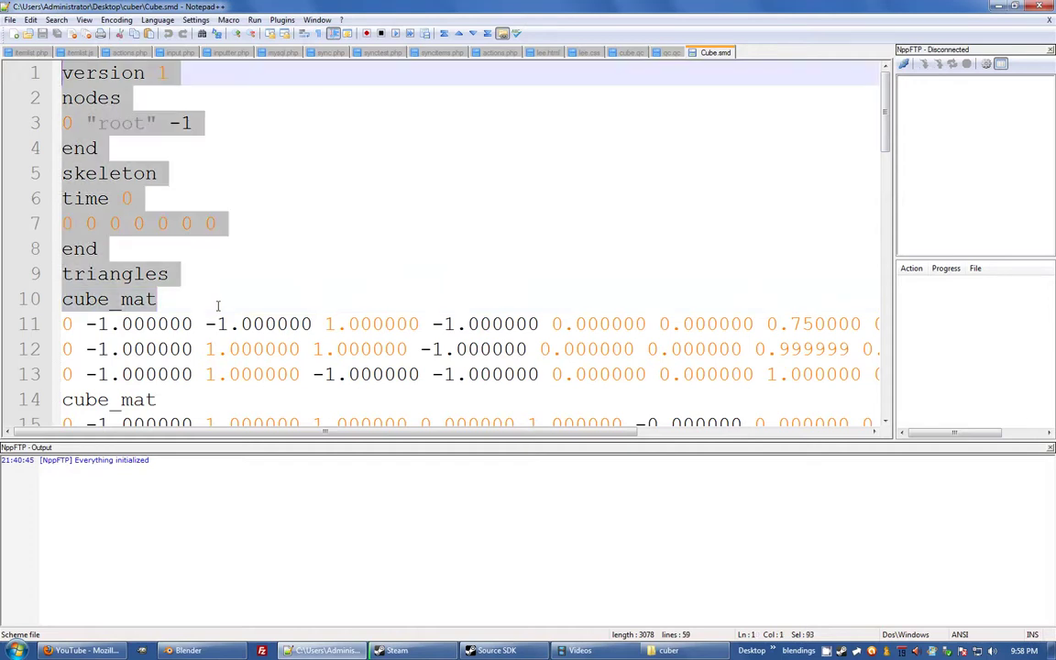
click(219, 305)
key(shift+Home)
key(ctrl+h)
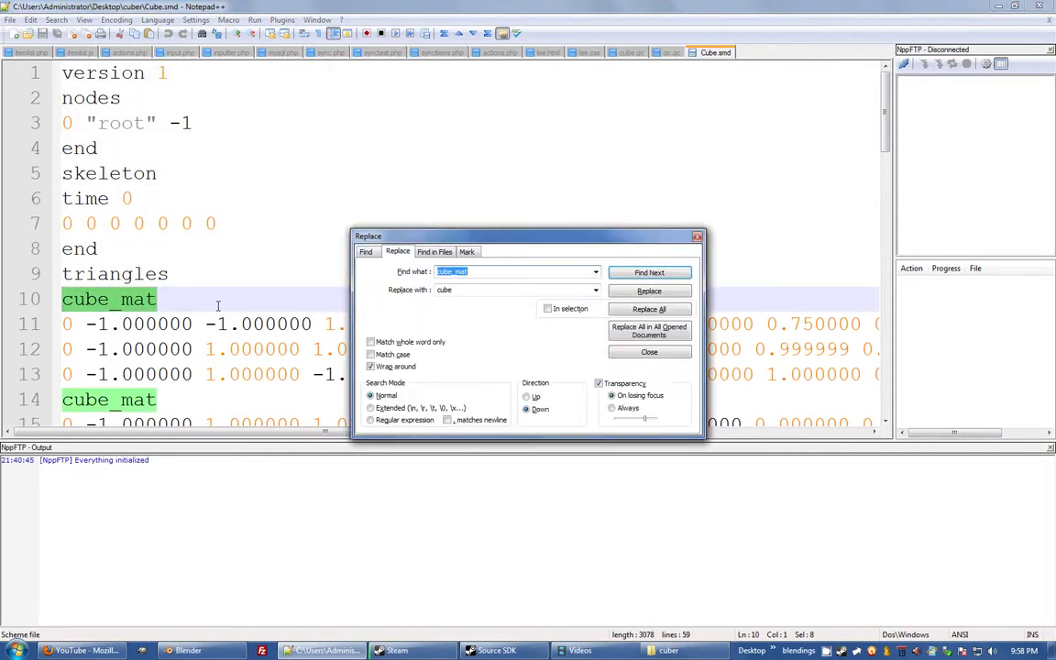
key(Tab)
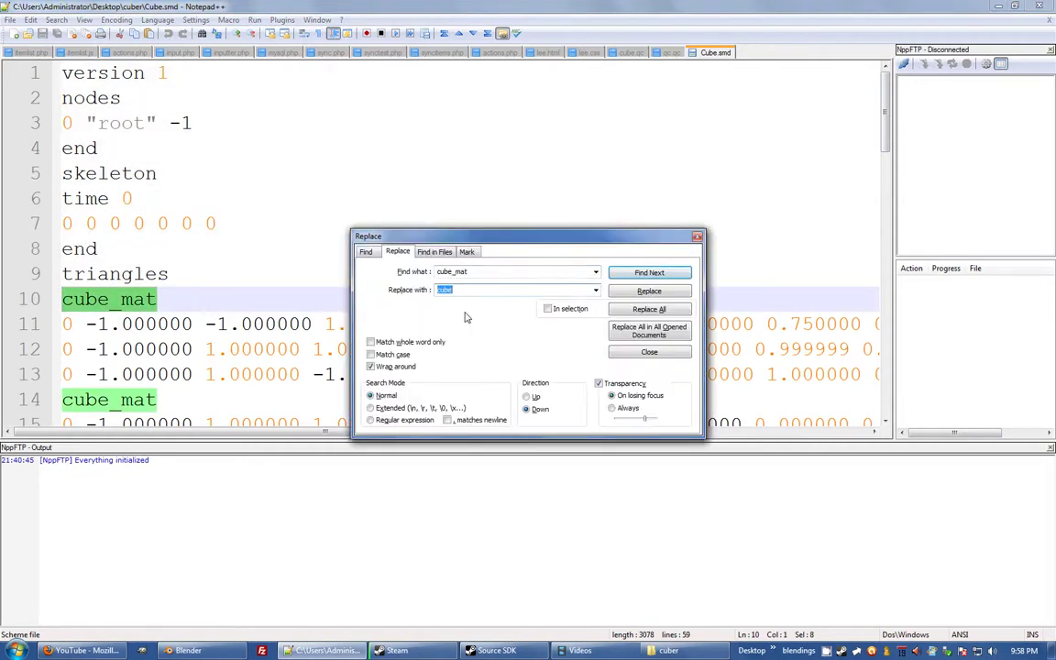
click(653, 309)
click(579, 369)
click(637, 354)
scroll(278, 245, down, 3)
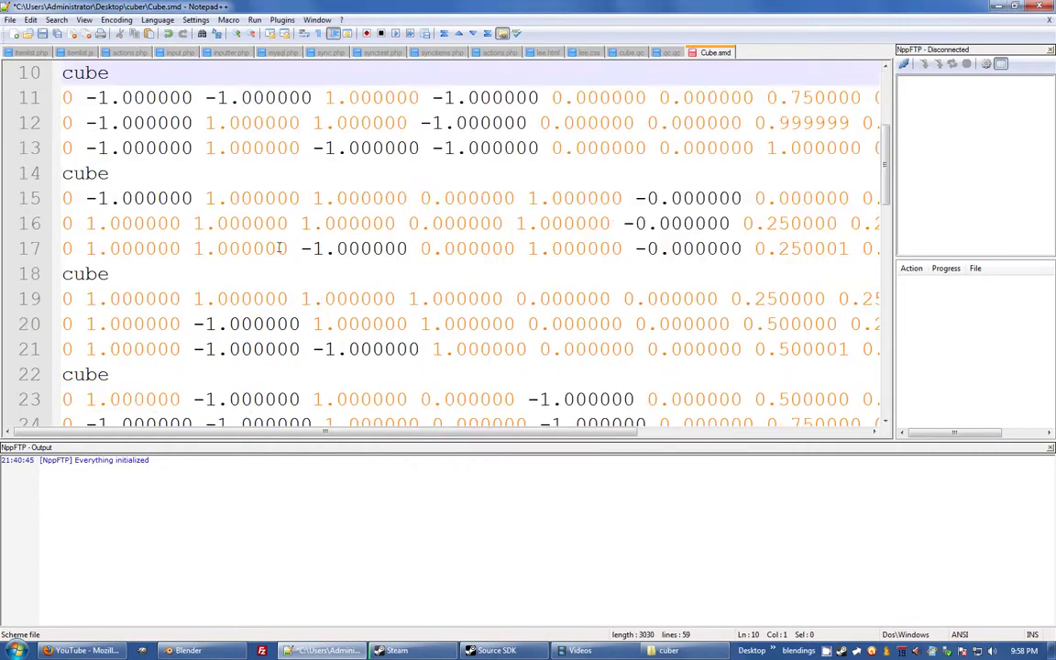
scroll(114, 282, down, 2)
scroll(112, 283, up, 5)
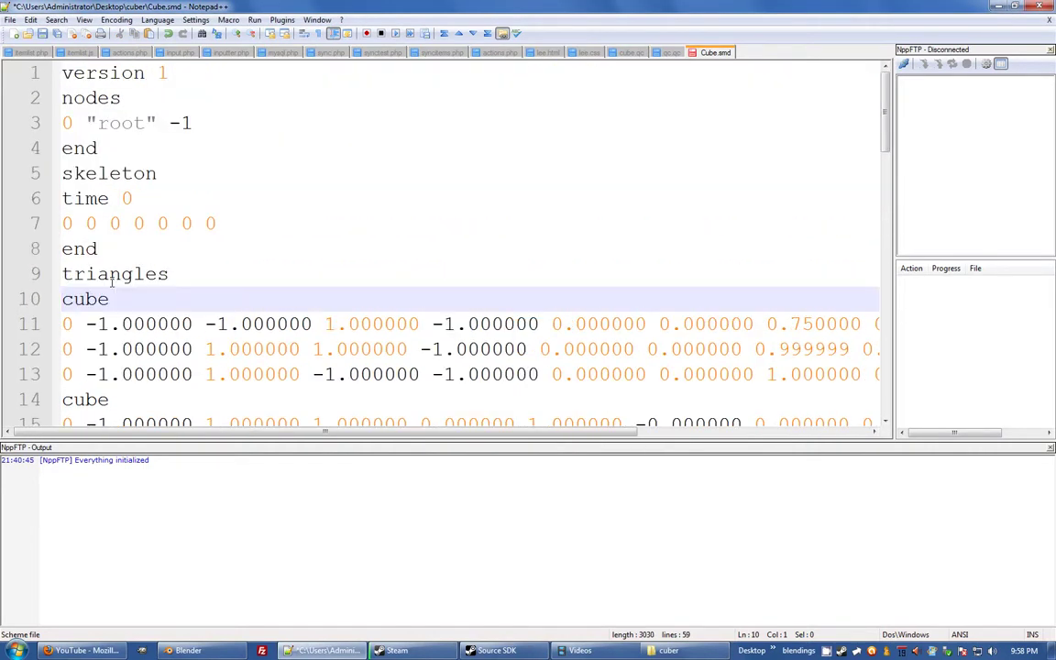
- Append .png.vmt to the material name cube on line 10 of Cube.smd
scroll(112, 280, down, 8)
scroll(112, 280, up, 6)
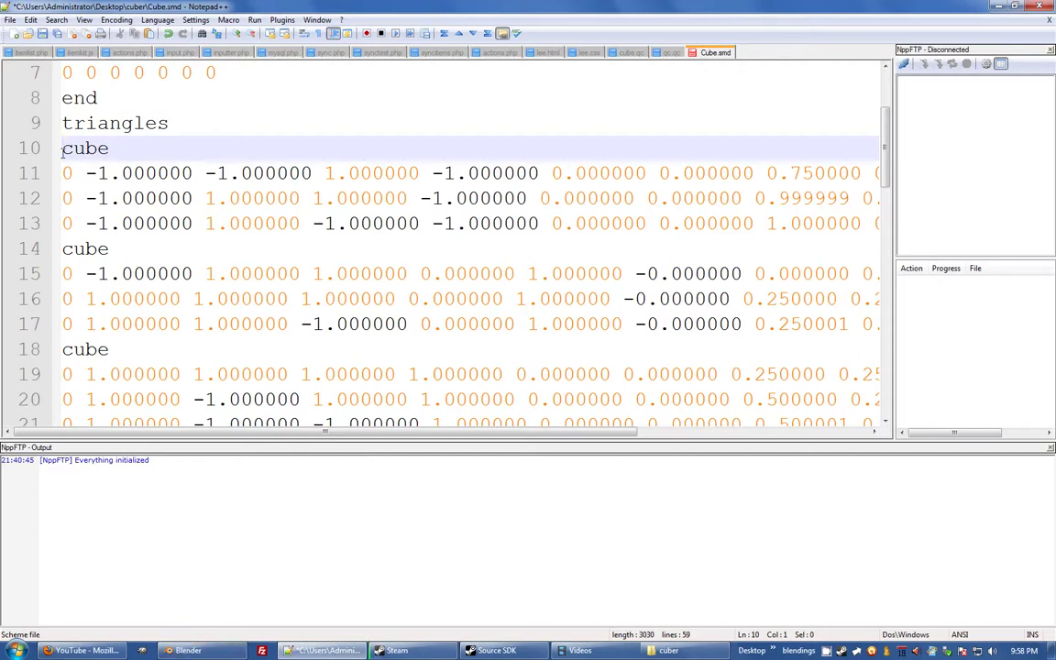
click(136, 144)
text(.png.vmt)
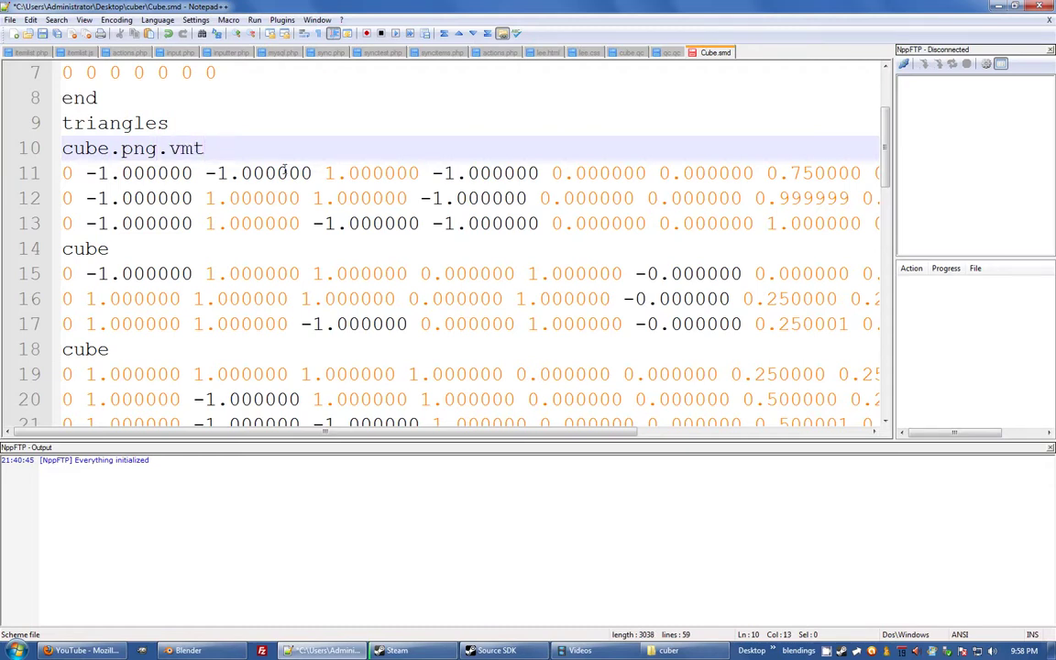
- Remove the .png.vmt suffix from the material name on line 10 of Cube.smd
key(BackSpace)
key(BackSpace)
key(BackSpace)
key(BackSpace)
key(BackSpace)
key(BackSpace)
key(BackSpace)
key(BackSpace)
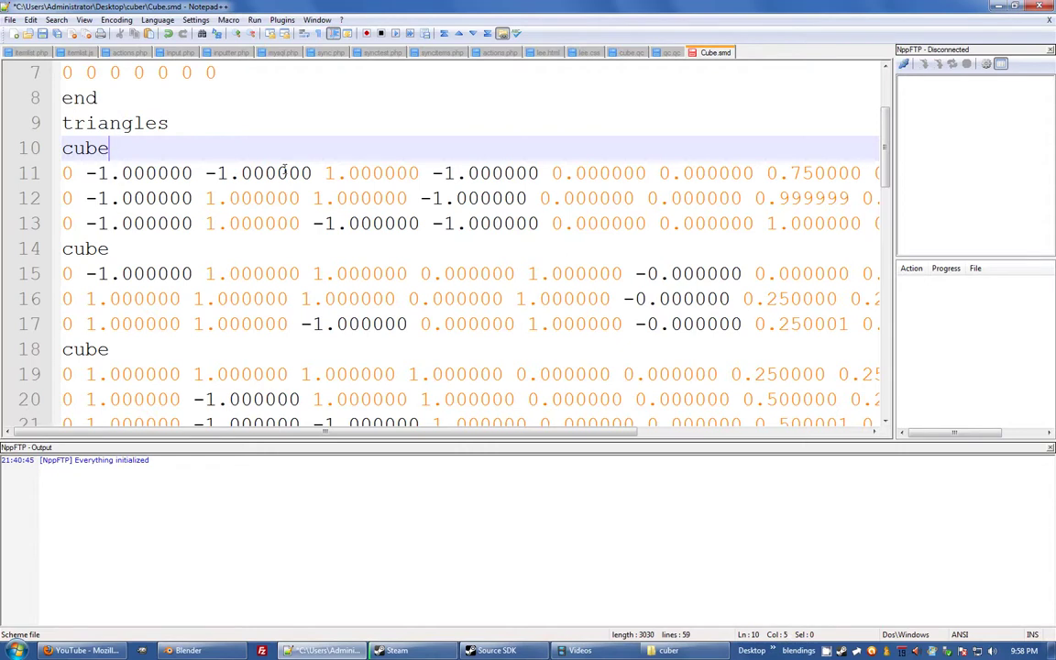
- Try the .vmt extension on line 10's material name in Cube.smd and delete it again
text(.vmt)
key(BackSpace)
key(BackSpace)
key(BackSpace)
key(BackSpace)
- Undo the edits in Cube.smd until every material line reads cube_mat again
key(ctrl+z)
key(ctrl+z)
key(ctrl+z)
key(ctrl+z)
key(ctrl+z)
key(ctrl+z)
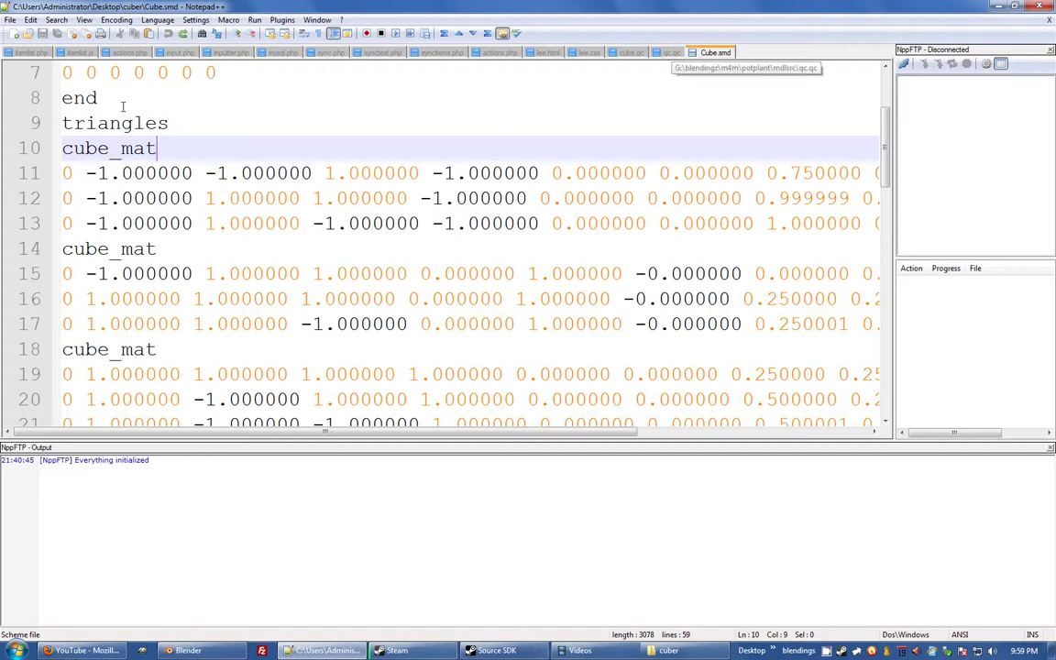
- Switch to cube.qc and examine its $modelname and $cdmaterials lines
click(632, 52)
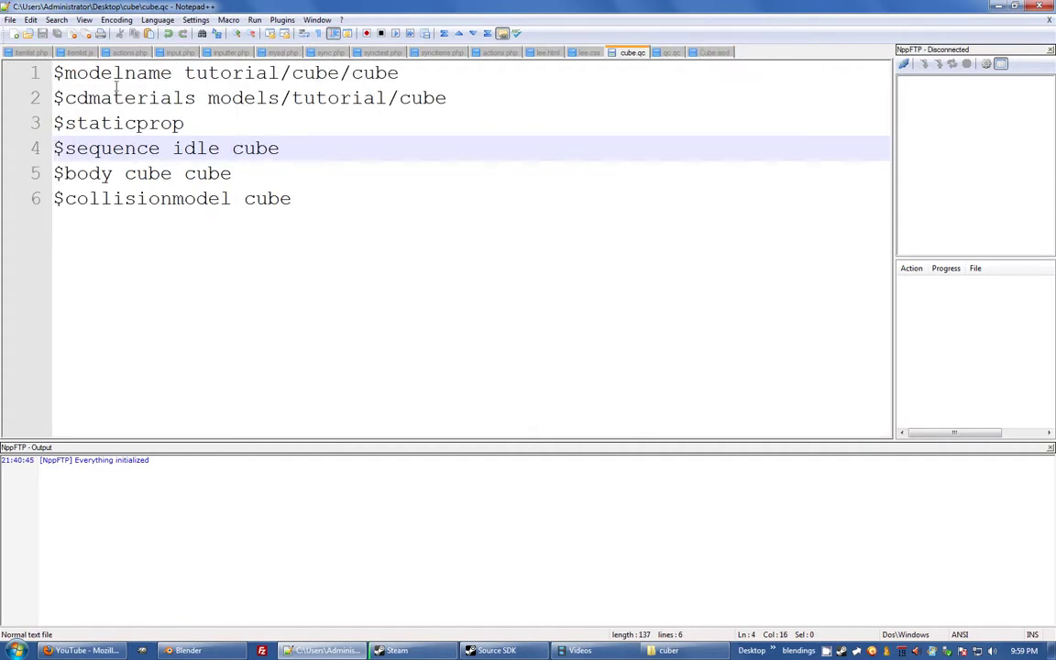
drag(65, 73, 374, 73)
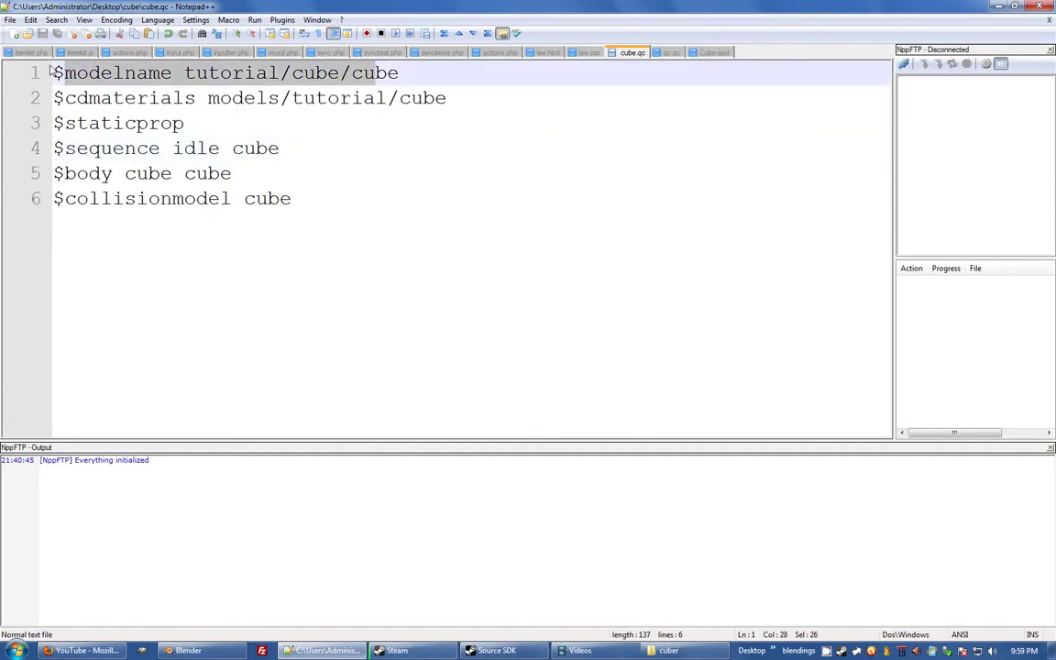
click(153, 73)
drag(65, 98, 197, 95)
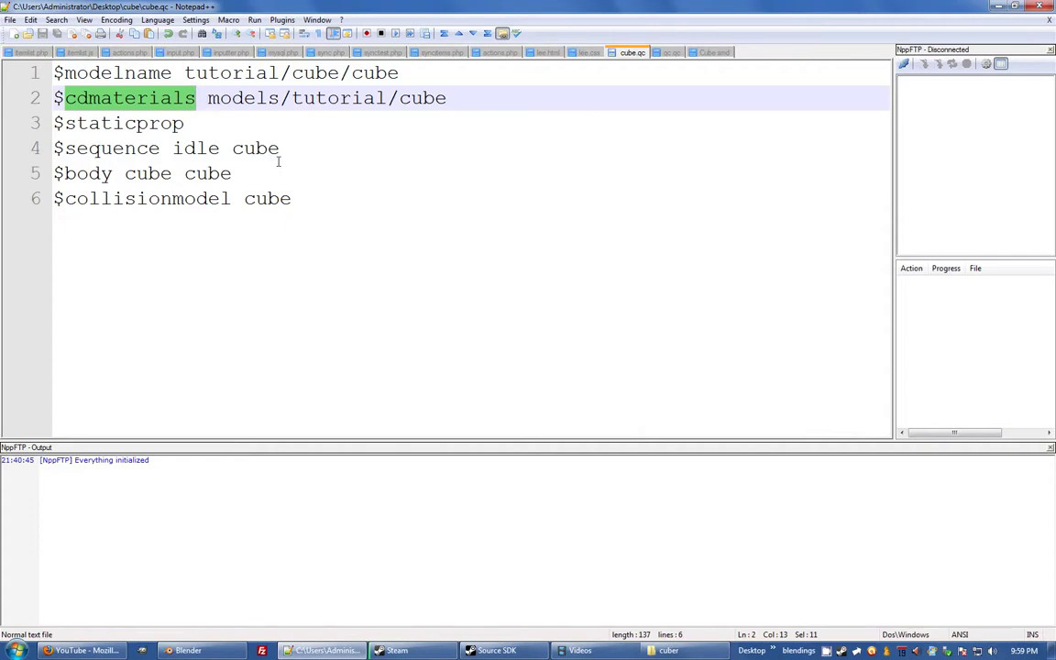
- Create a folder named tutorial in ep2/materials/models of the half-life 2 episode two game folder
key(super)
click(102, 319)
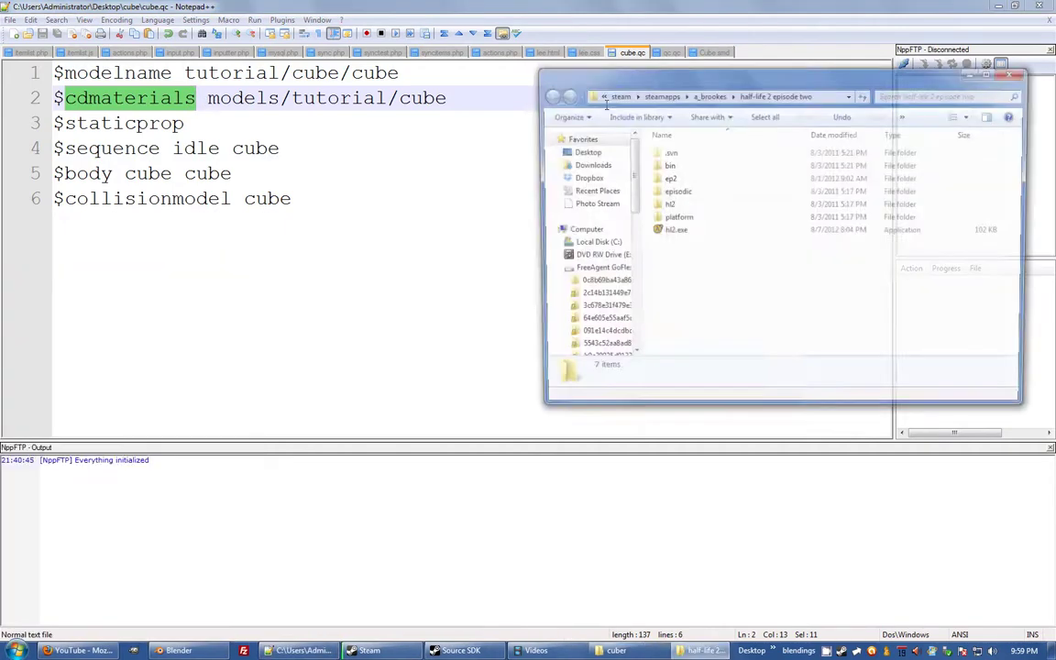
double_click(674, 176)
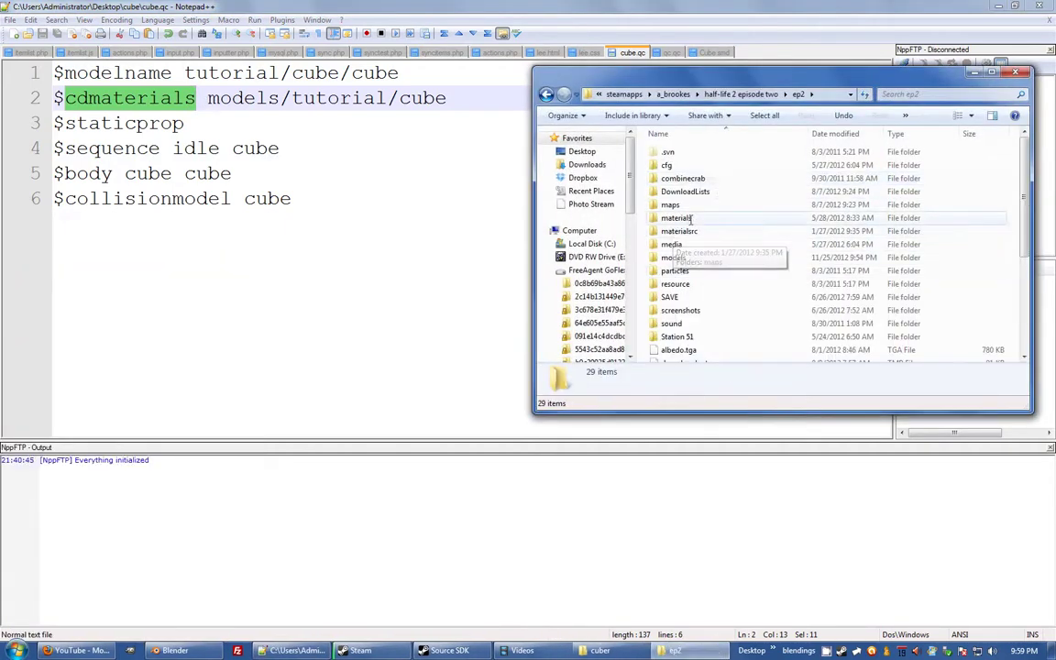
double_click(676, 217)
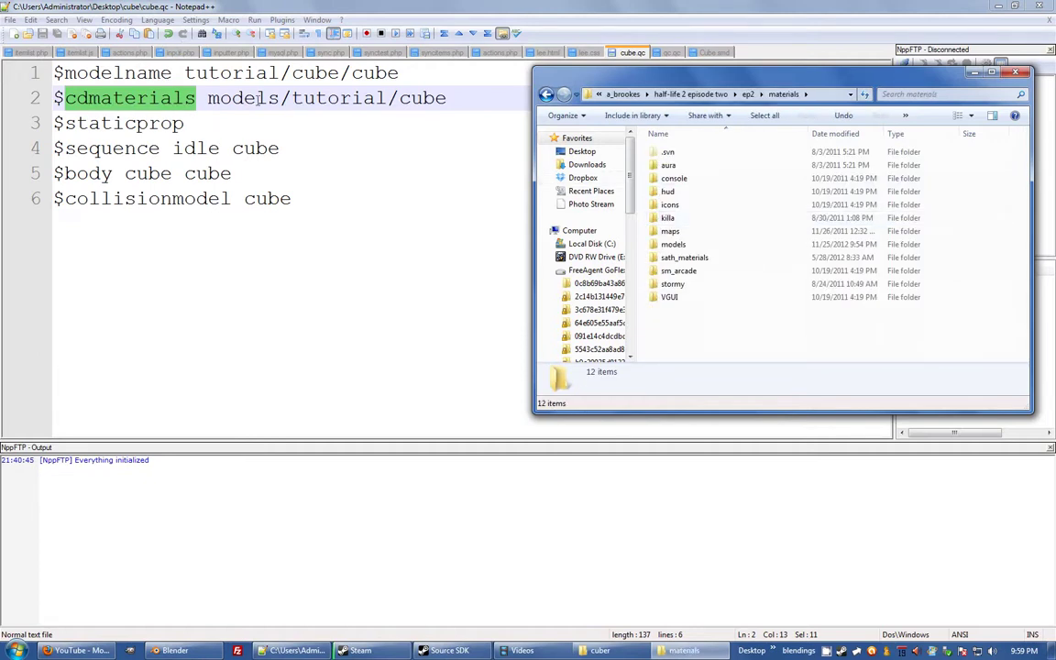
double_click(704, 245)
right_click(923, 246)
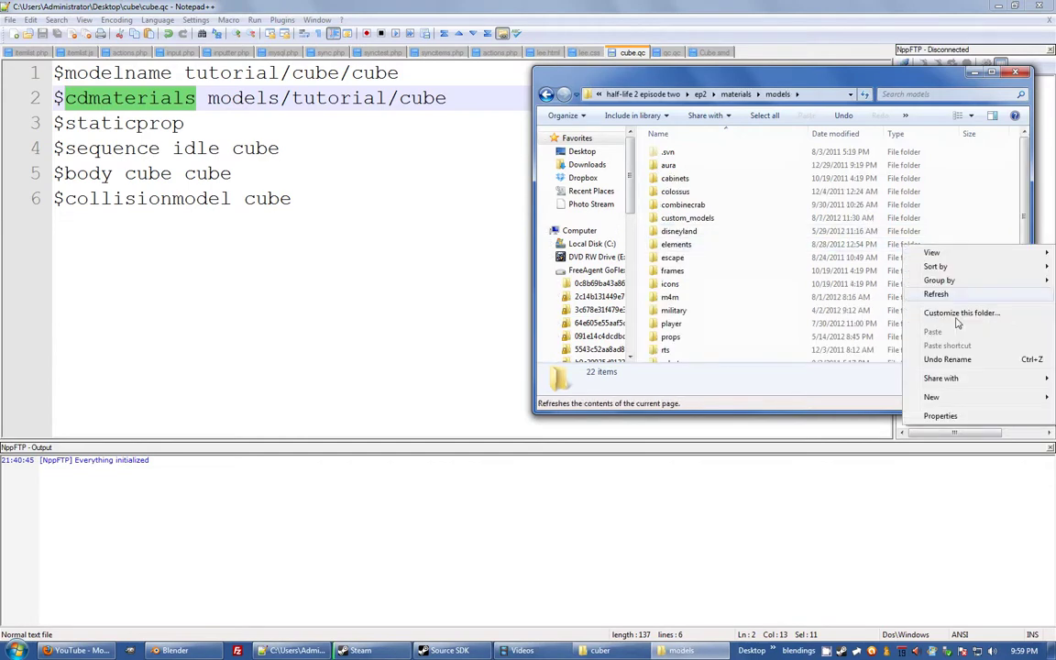
mouse_move(931, 397)
click(825, 398)
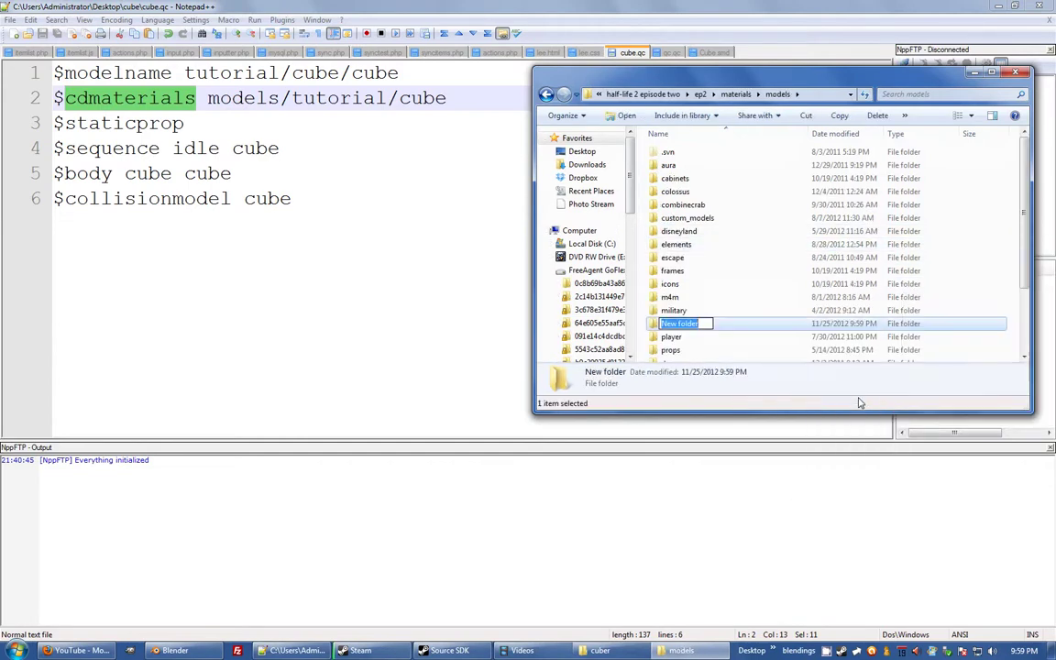
text(tutorial)
key(Return)
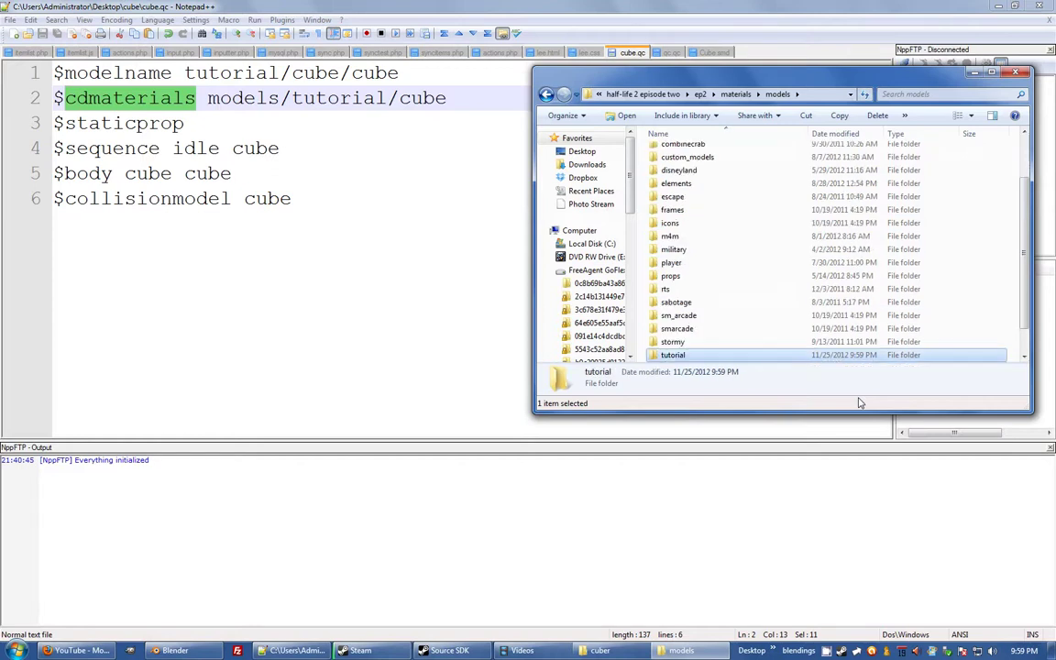
- Create a folder named cube inside the tutorial materials folder and open it
key(Return)
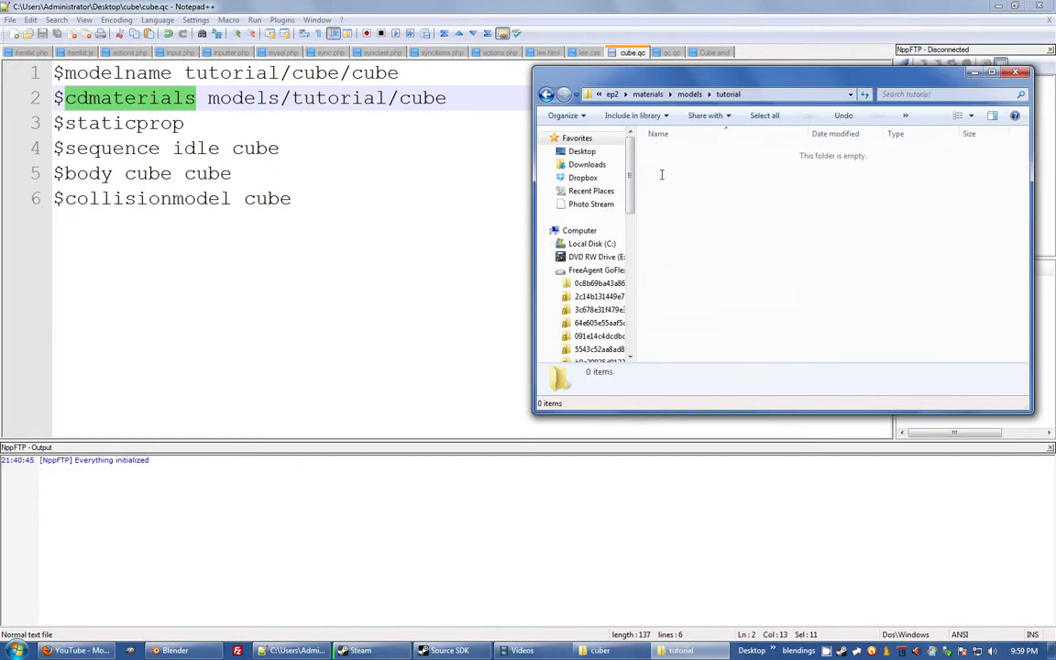
right_click(661, 174)
mouse_move(730, 322)
click(836, 330)
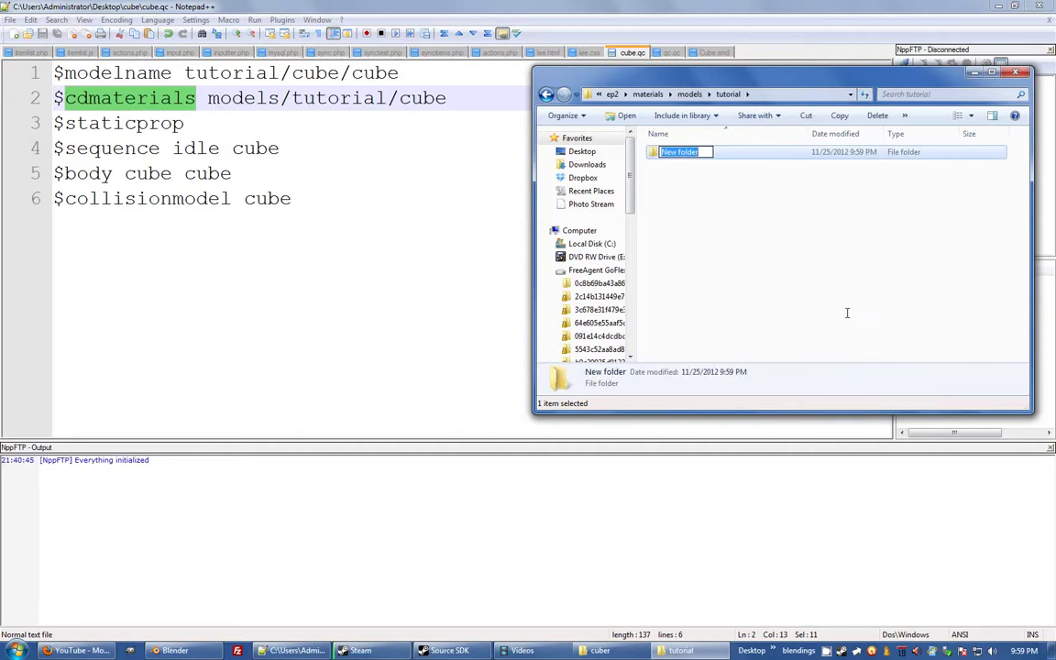
text(cube)
key(Return)
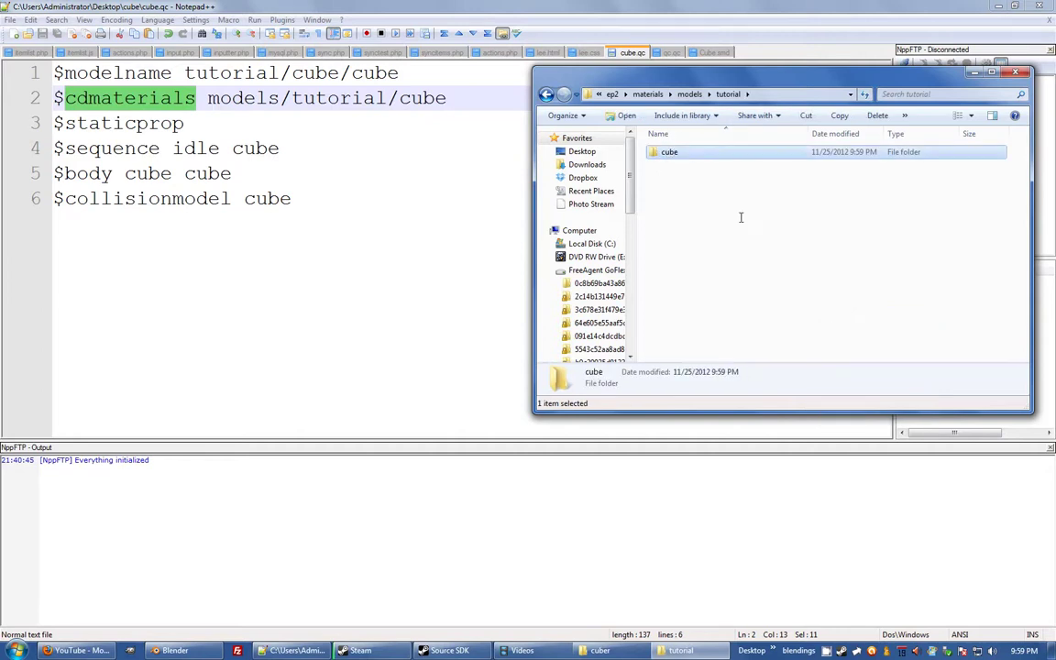
double_click(677, 152)
- Compare the $cdmaterials path in cube.qc with the new tutorial/cube materials folder, also checking the cuber folder
click(452, 97)
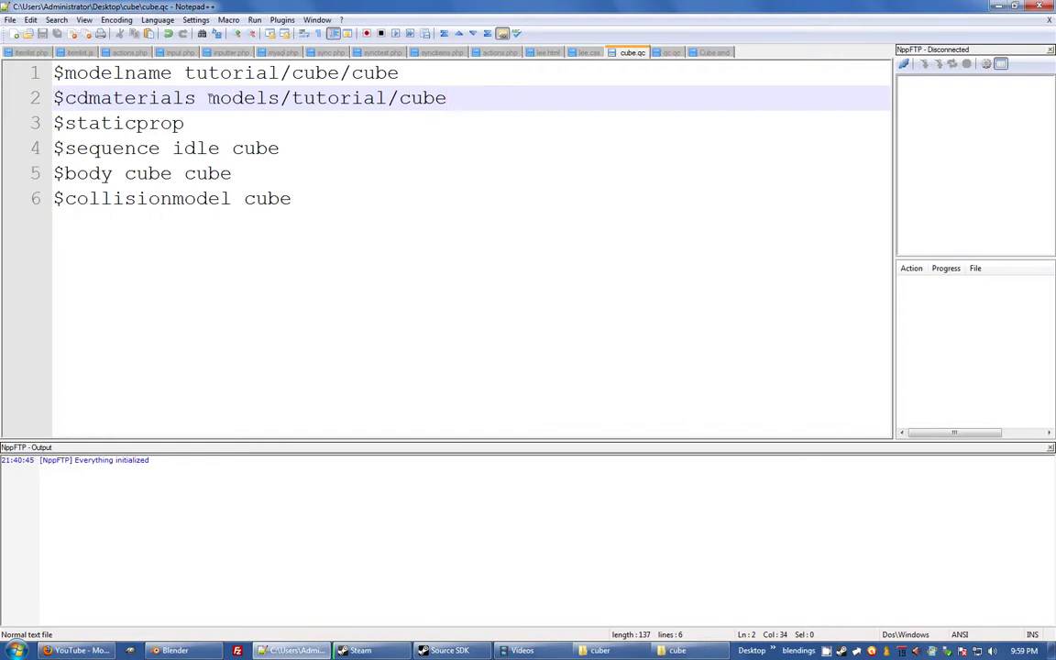
click(702, 651)
click(627, 652)
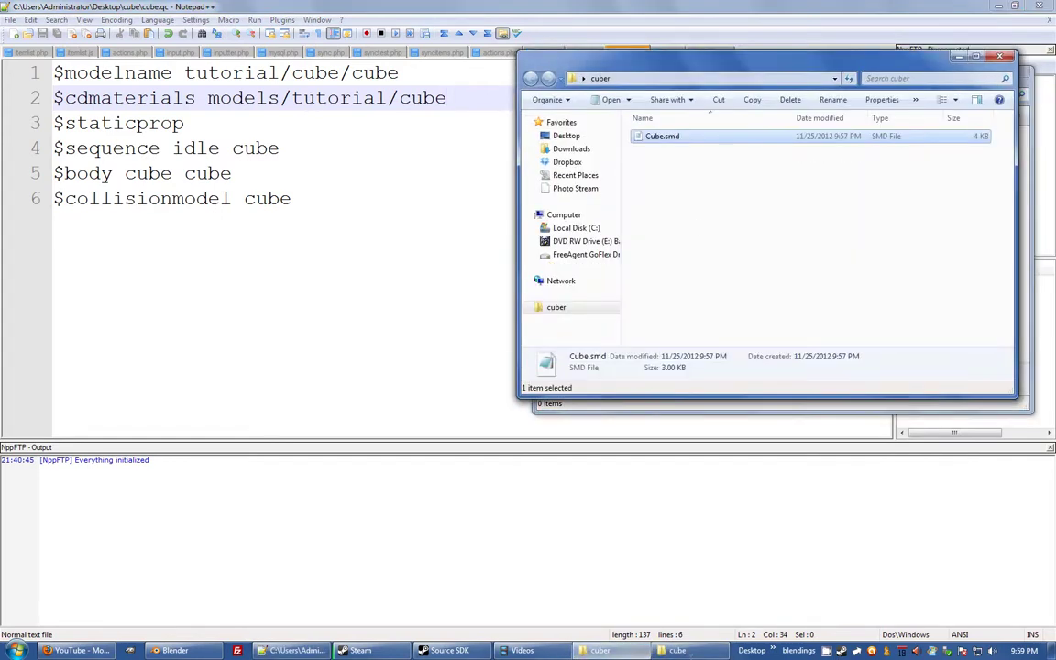
click(722, 654)
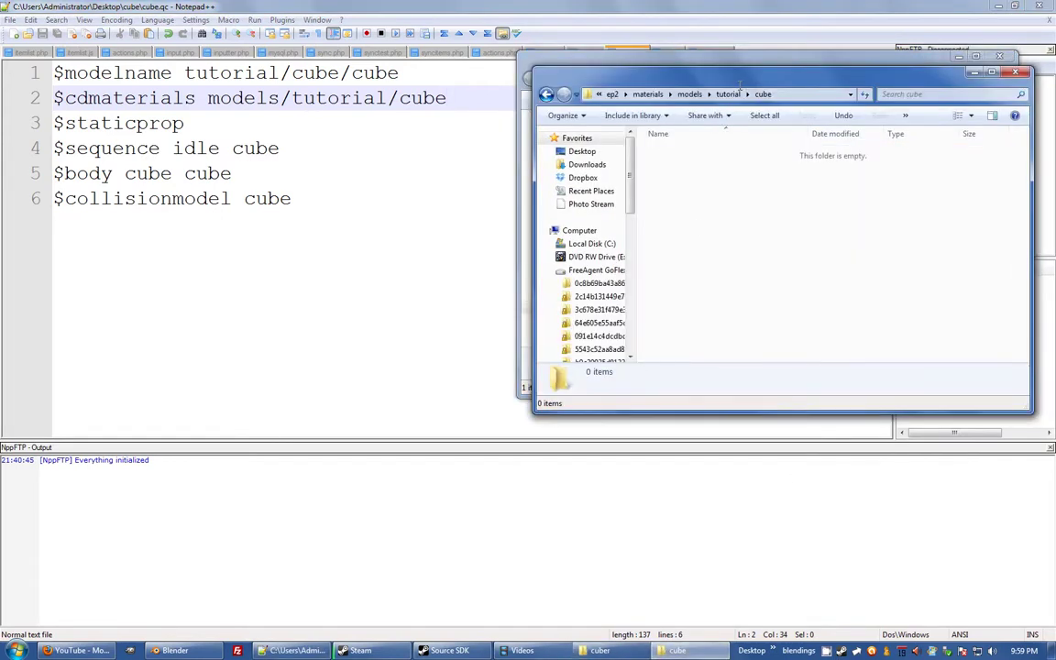
click(488, 99)
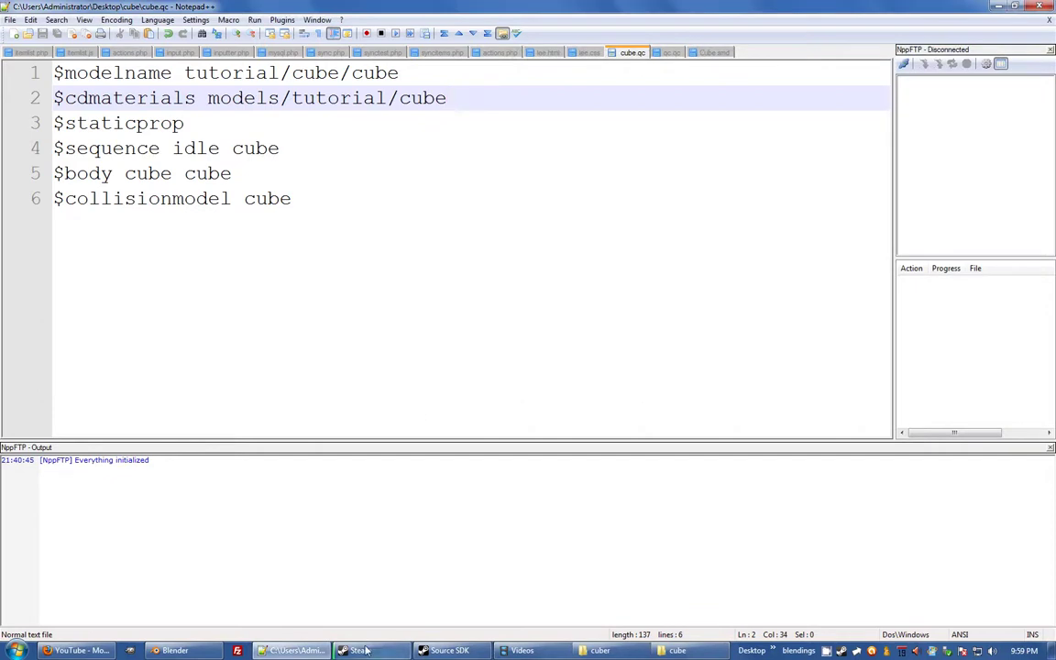
- Open Cube.smd from the cuber folder in Notepad, check its cube_mat material name against the $cdmaterials path, and close it
click(600, 650)
double_click(671, 137)
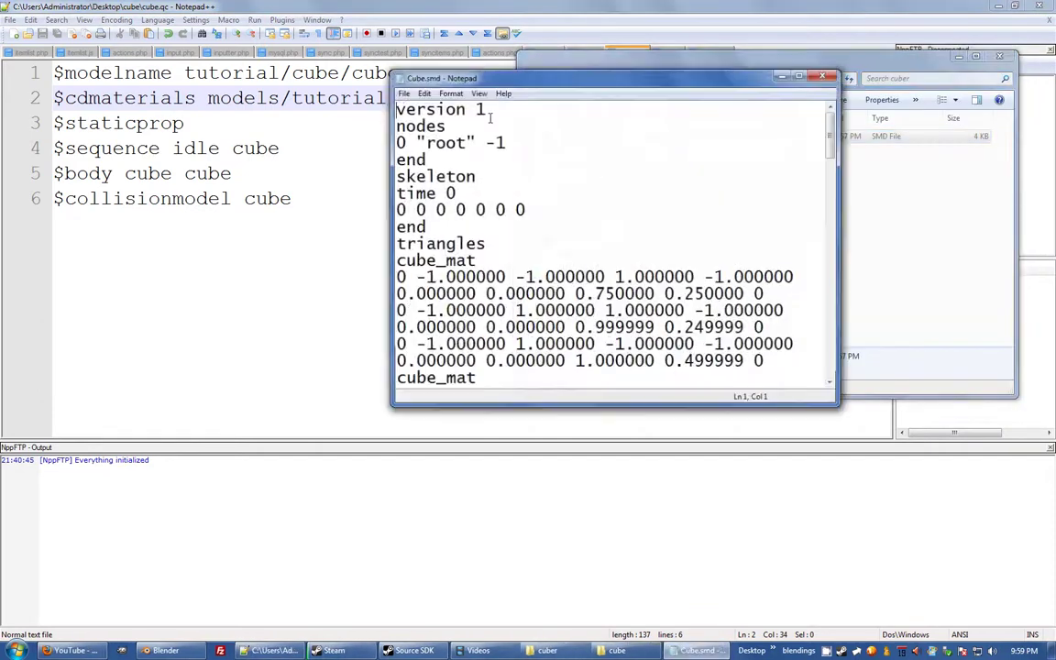
drag(474, 261, 392, 261)
click(340, 99)
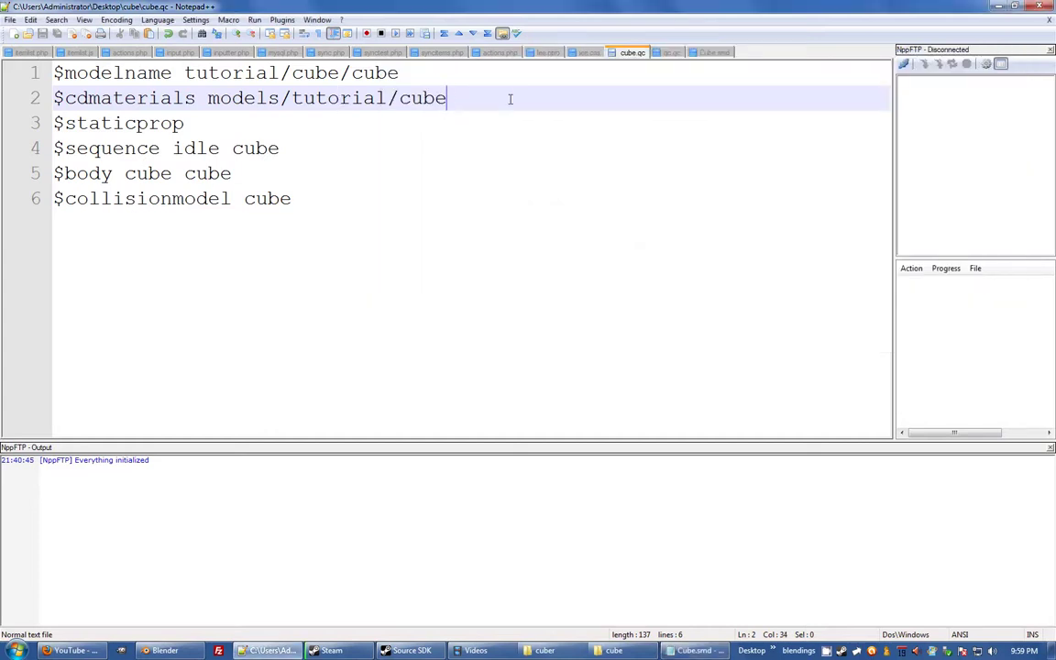
click(694, 650)
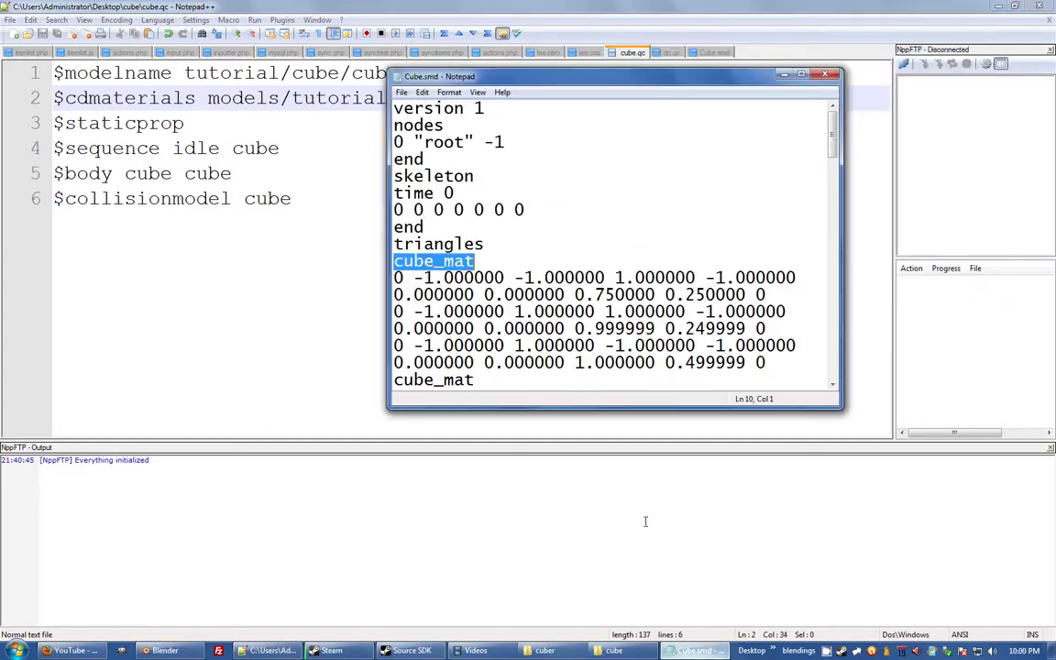
click(826, 74)
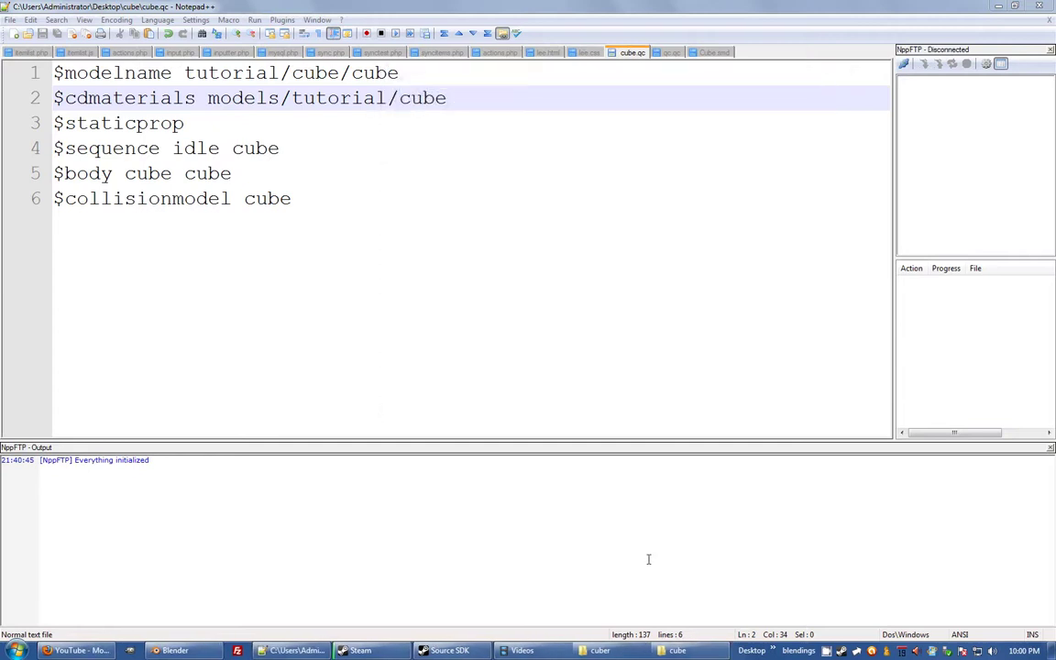
- Copy chair_DIF.vmt and chair_DIF.vtf from the stormy folder in ep2/materials/models
click(678, 650)
right_click(684, 205)
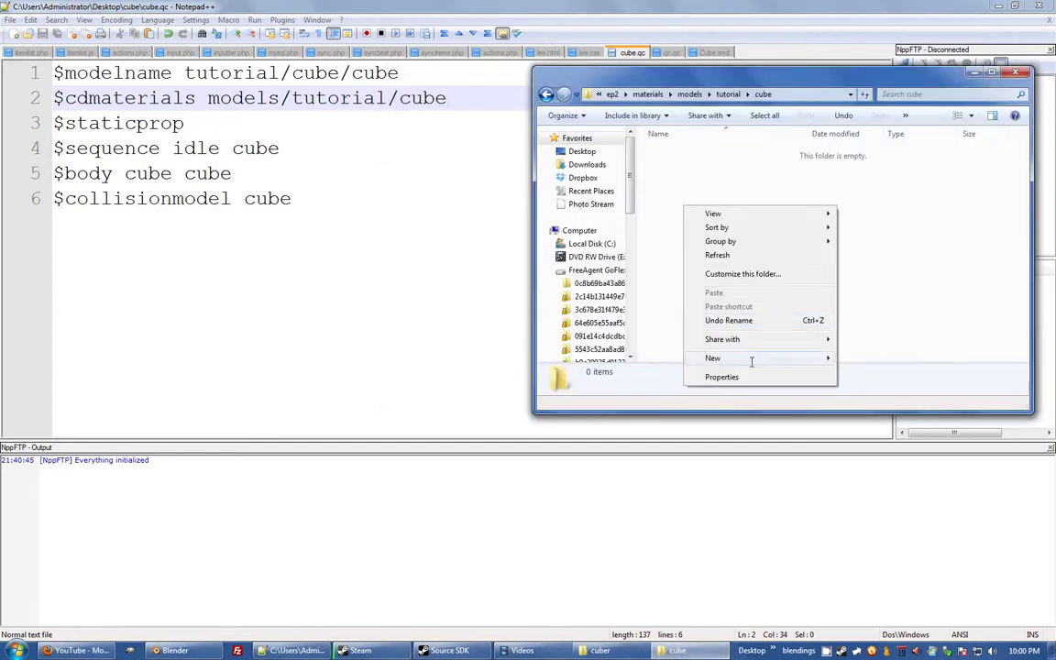
mouse_move(752, 358)
click(907, 292)
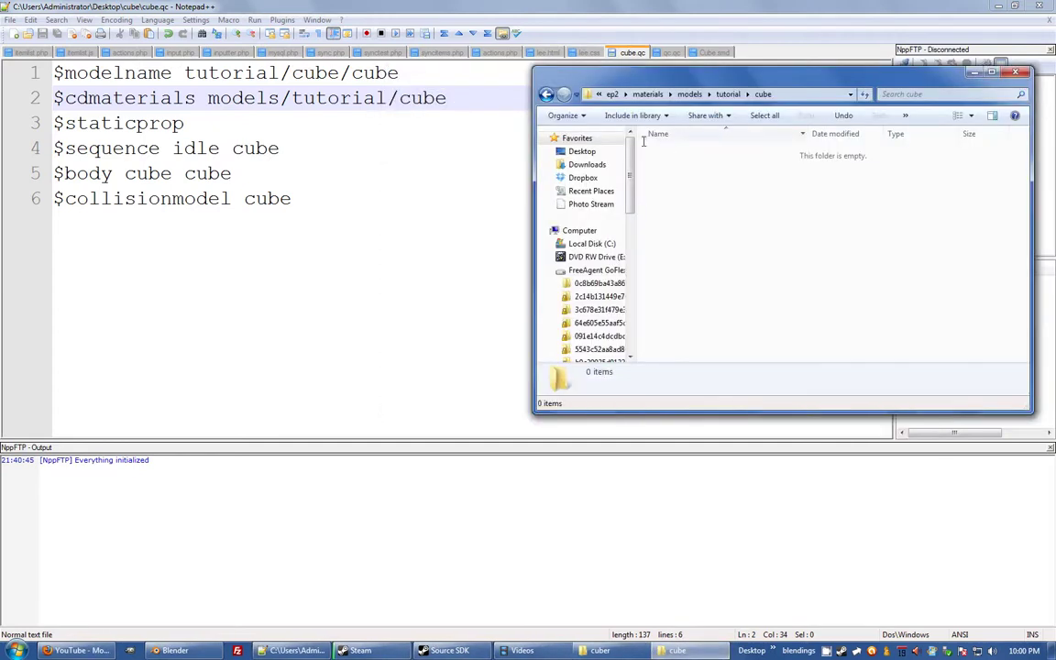
click(690, 94)
double_click(672, 341)
click(716, 218)
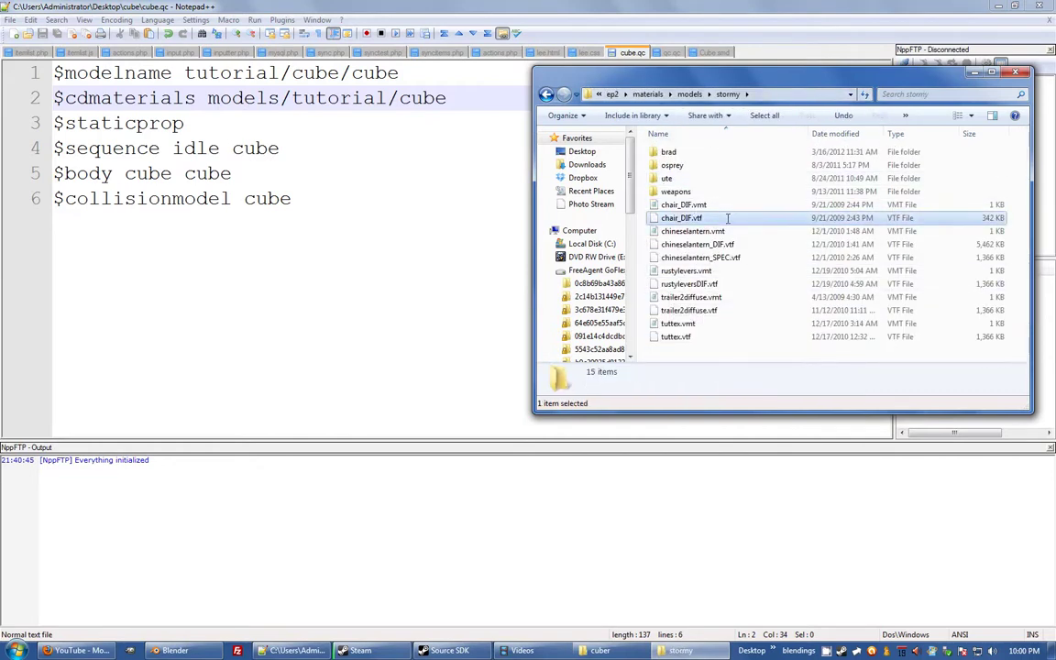
shift+click(709, 205)
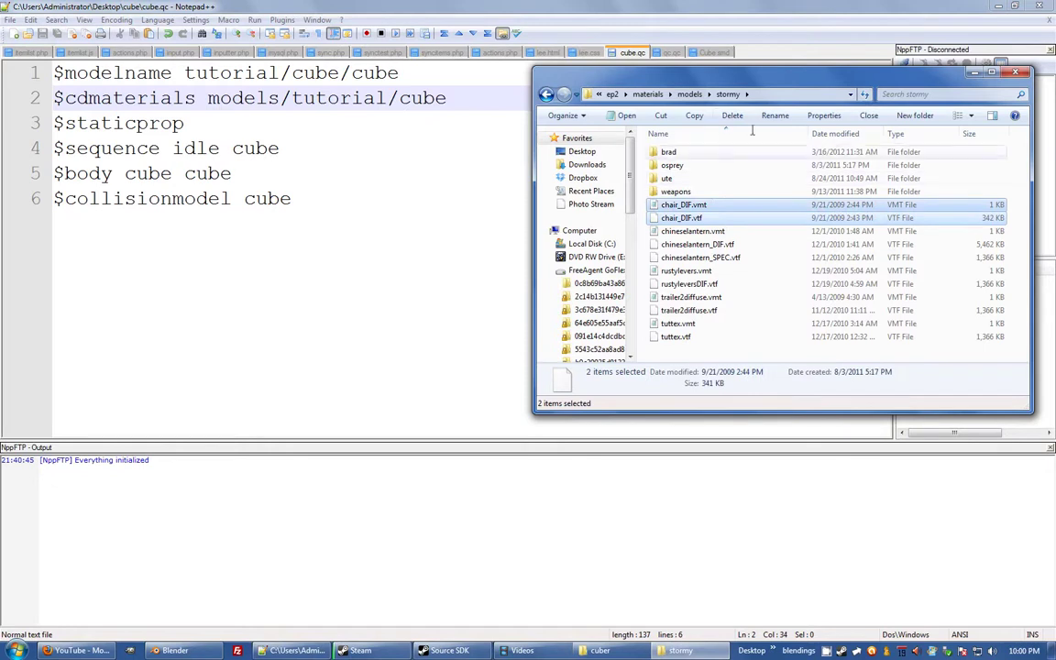
- Paste the two chair_DIF files into the models/tutorial/cube materials folder
key(BackSpace)
scroll(694, 344, down, 1)
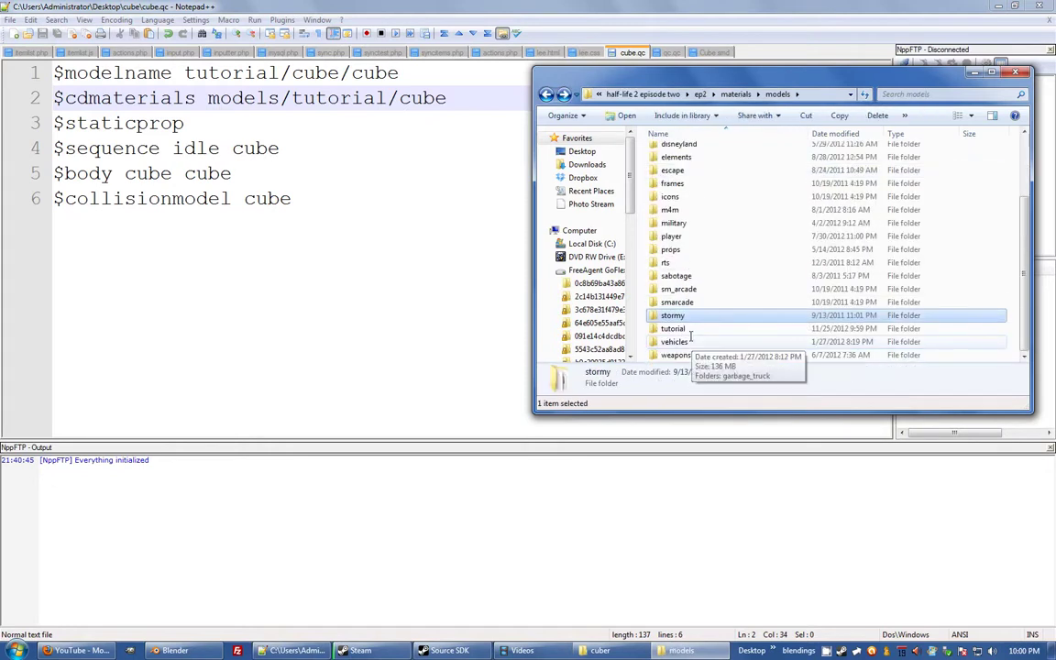
double_click(678, 330)
double_click(672, 153)
key(ctrl+v)
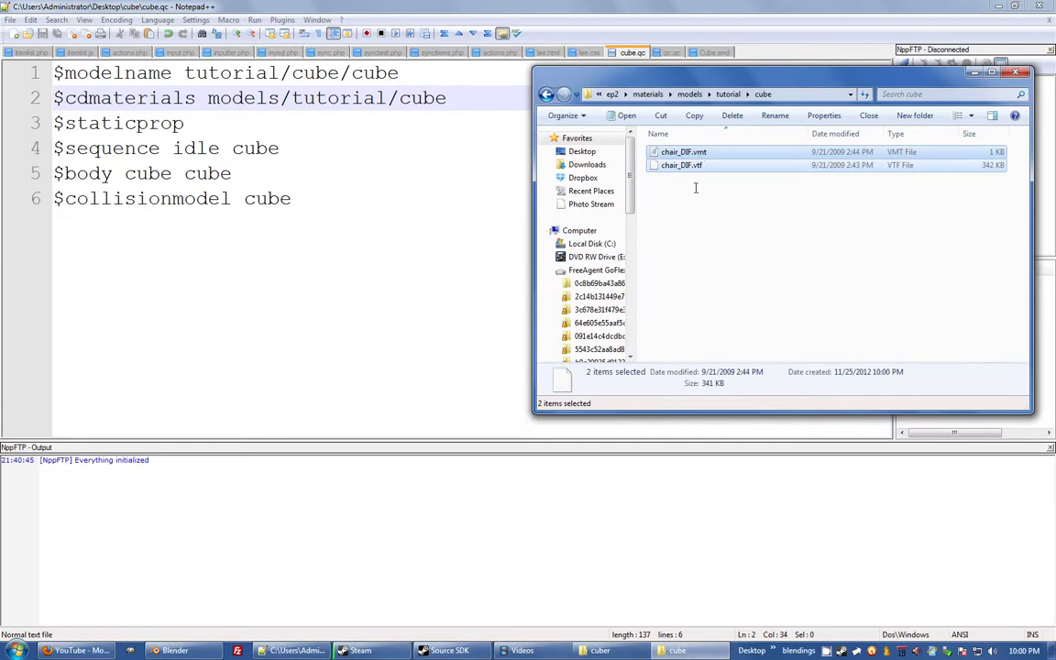
- Rename the copied chair_DIF.vmt as cube_mat.vmt, checking the cube's material name in Blender
click(683, 152)
right_click(684, 151)
key(m)
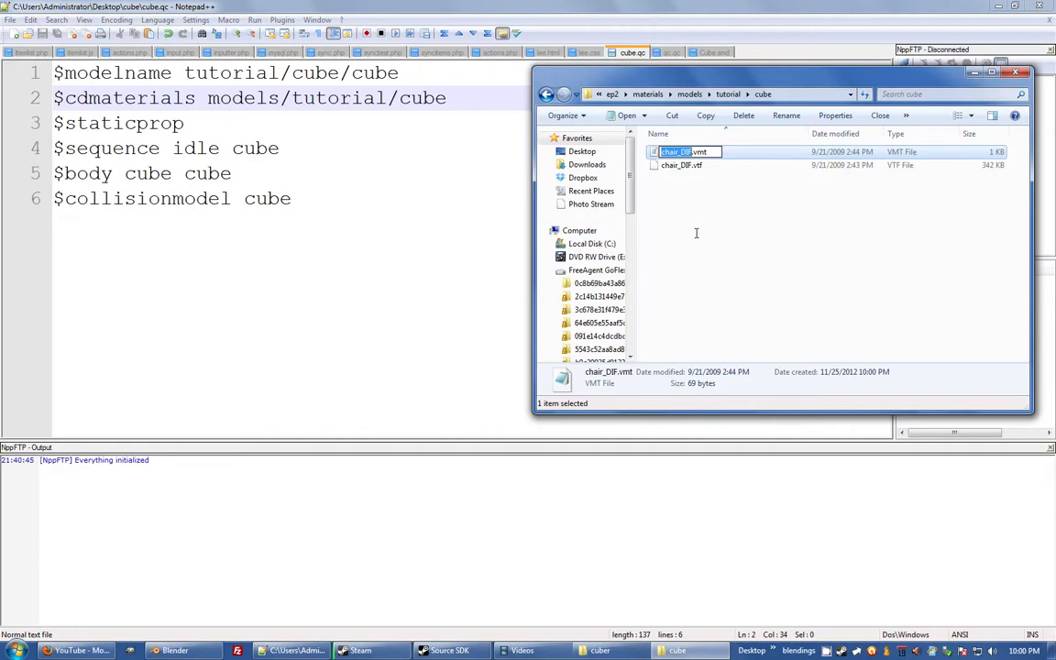
click(174, 650)
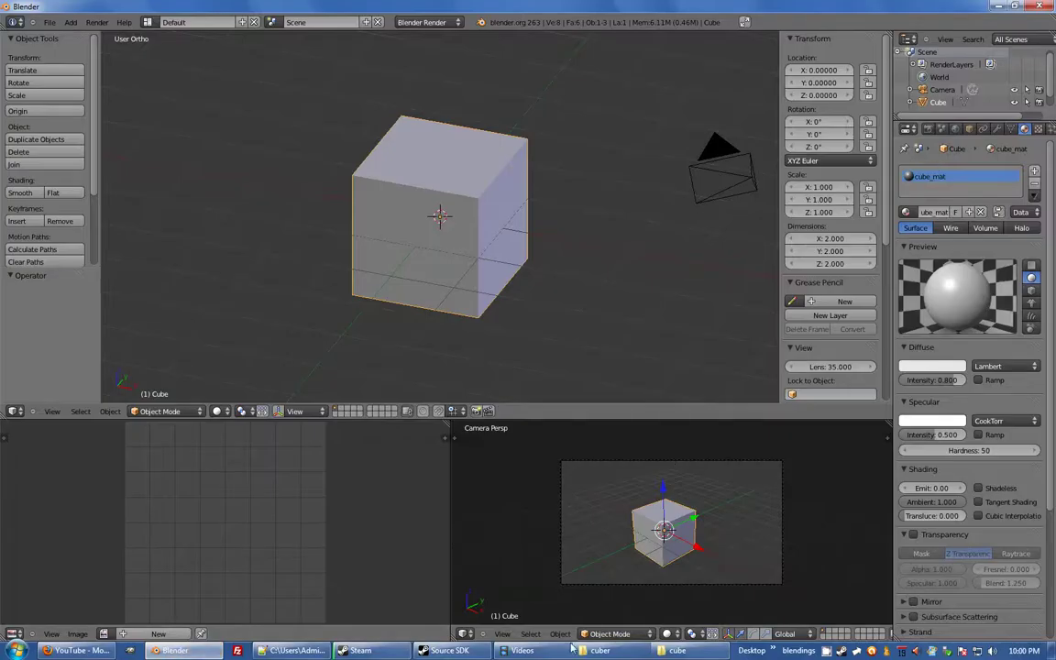
click(687, 153)
text(cube_mat.vmt)
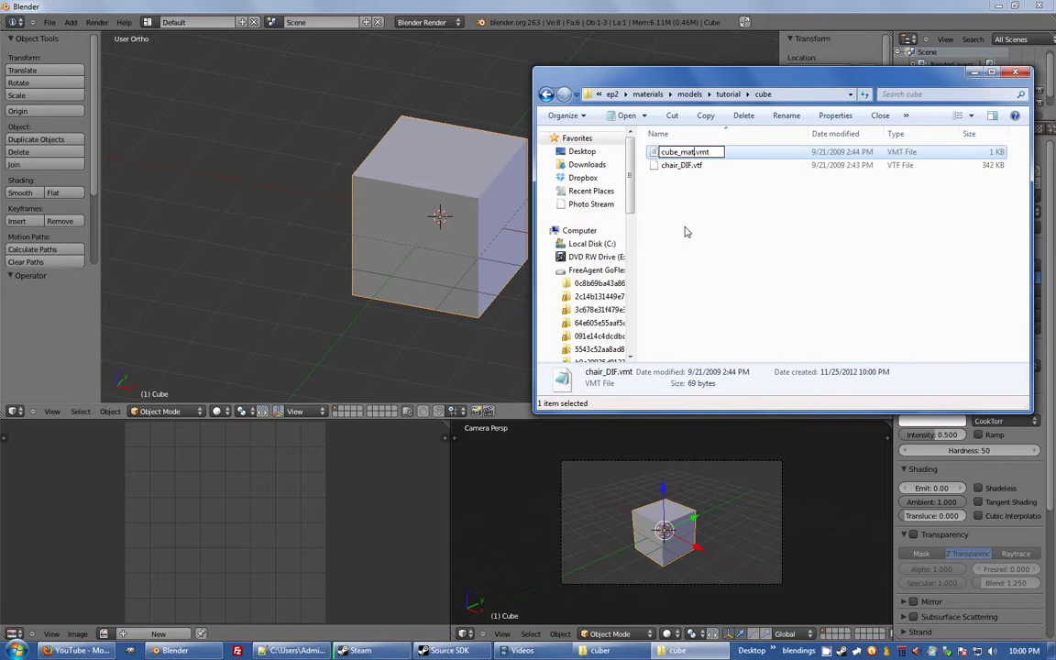
key(Return)
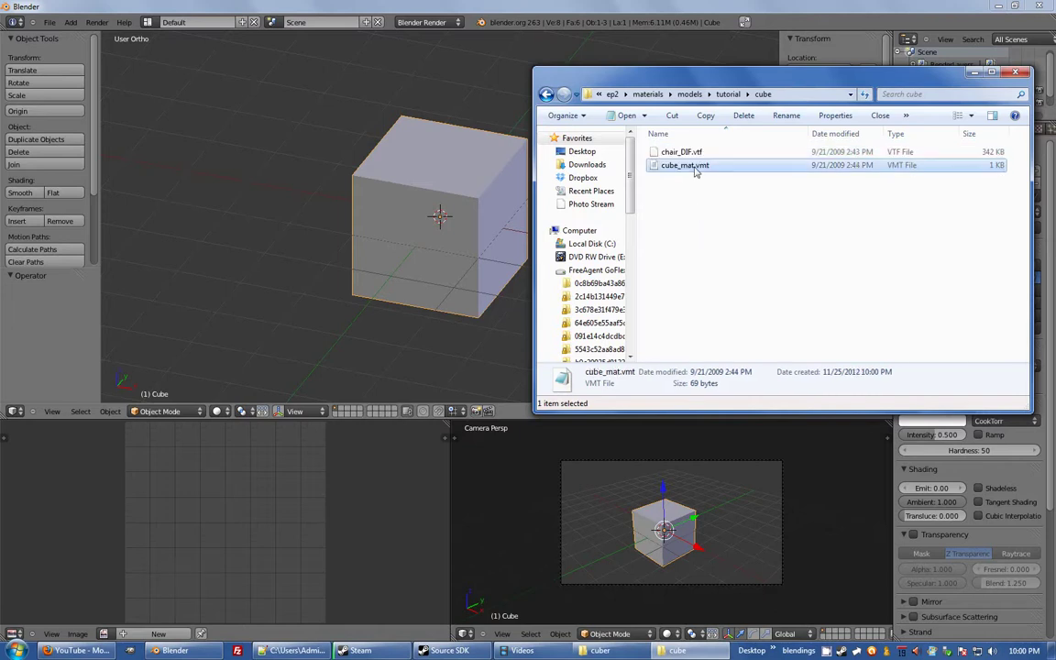
- Open cube_mat.vmt in Notepad and widen its window until the $basetexture entry fits on one line
double_click(688, 165)
drag(504, 77, 251, 99)
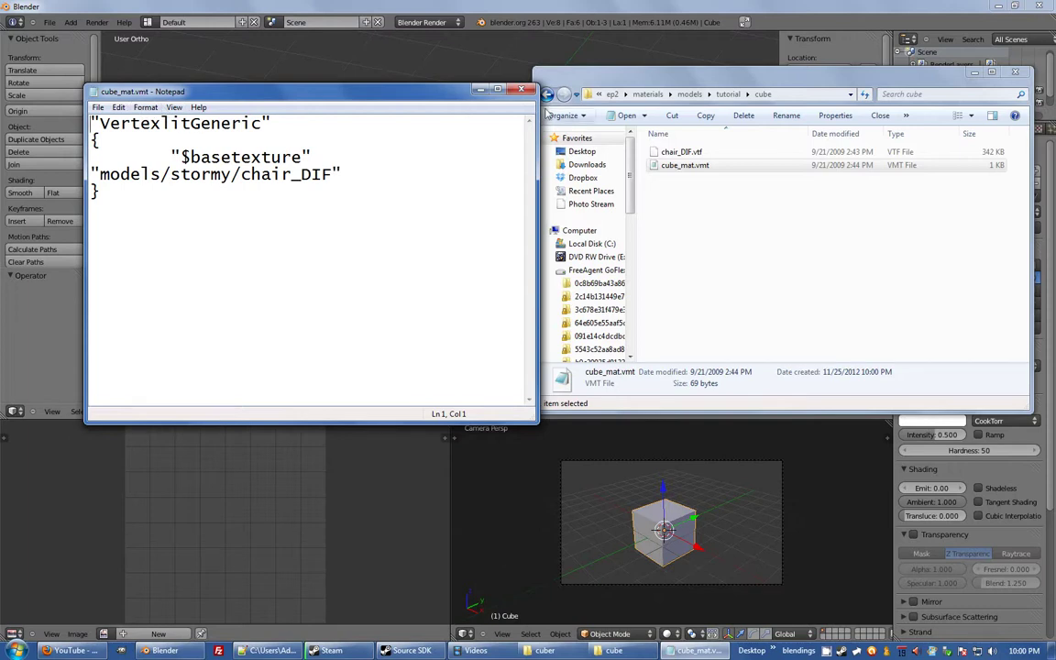
drag(537, 122, 648, 124)
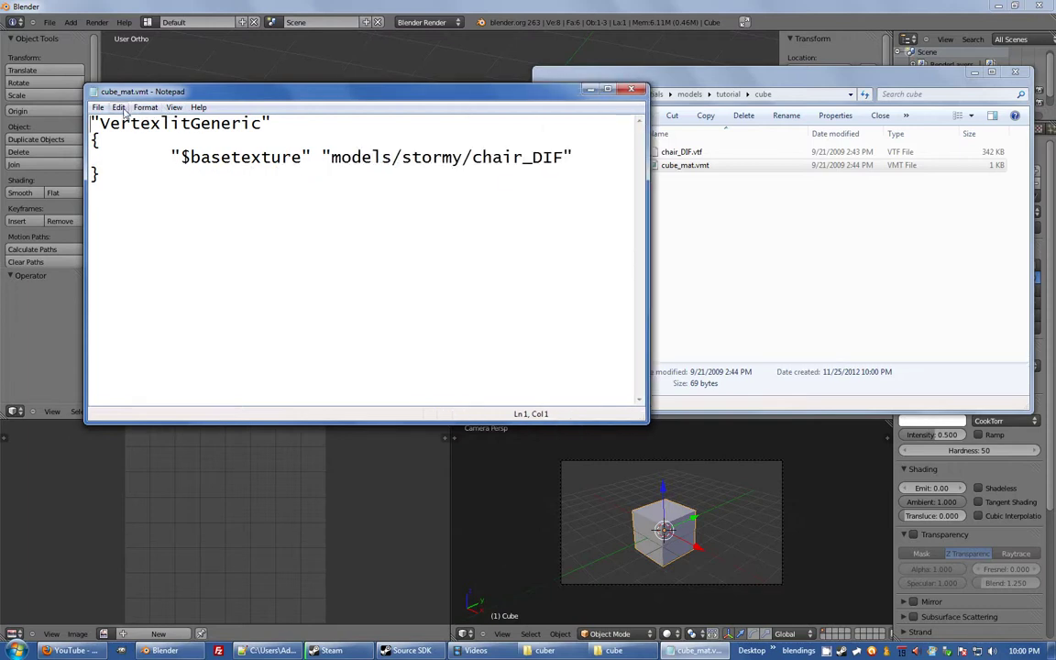
- Replace the stormy folder with tutorial in the $basetexture path of cube_mat.vmt
double_click(416, 161)
click(539, 192)
key(Right)
key(ctrl+shift+Left)
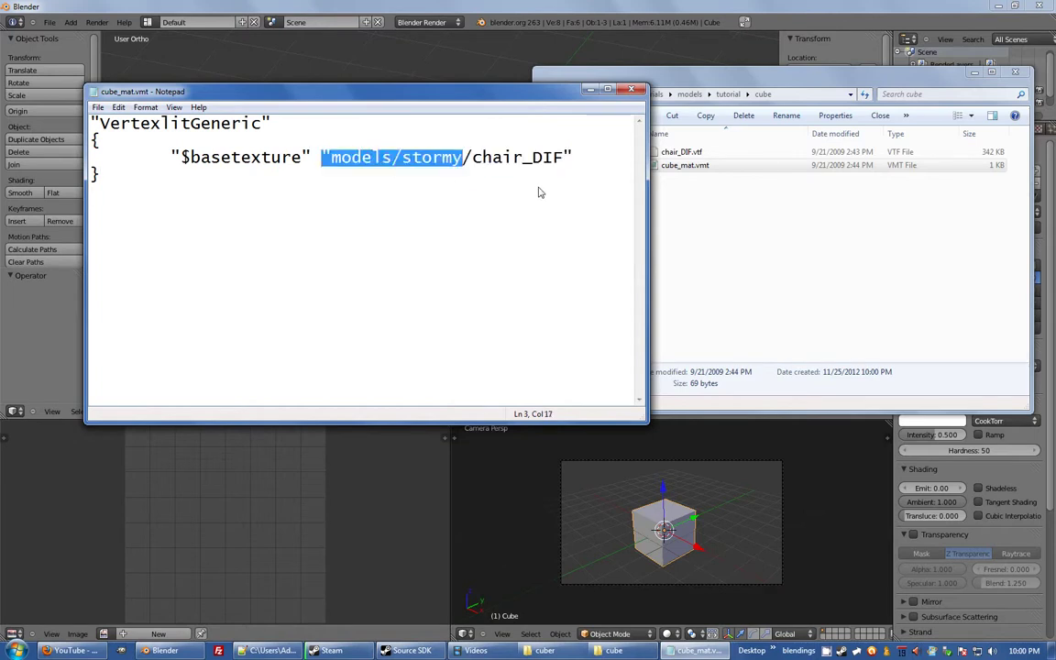
key(shift+Right)
key(shift+Right)
key(shift+Right)
key(shift+Right)
key(shift+Right)
key(shift+Right)
key(shift+Right)
key(shift+Right)
text(tutorial)
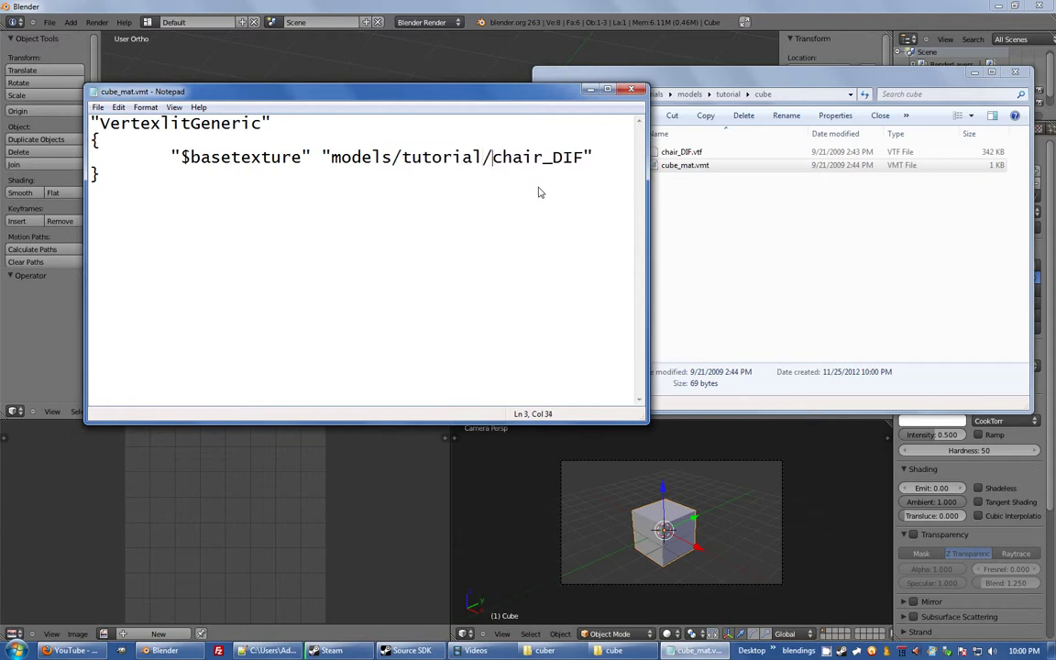
- Complete the $basetexture path as models/tutorial/cube/chair_DIF
key(shift+Right)
key(shift+Right)
key(shift+Right)
key(shift+Right)
key(shift+Right)
key(shift+Right)
key(shift+Right)
key(shift+Right)
key(shift+Right)
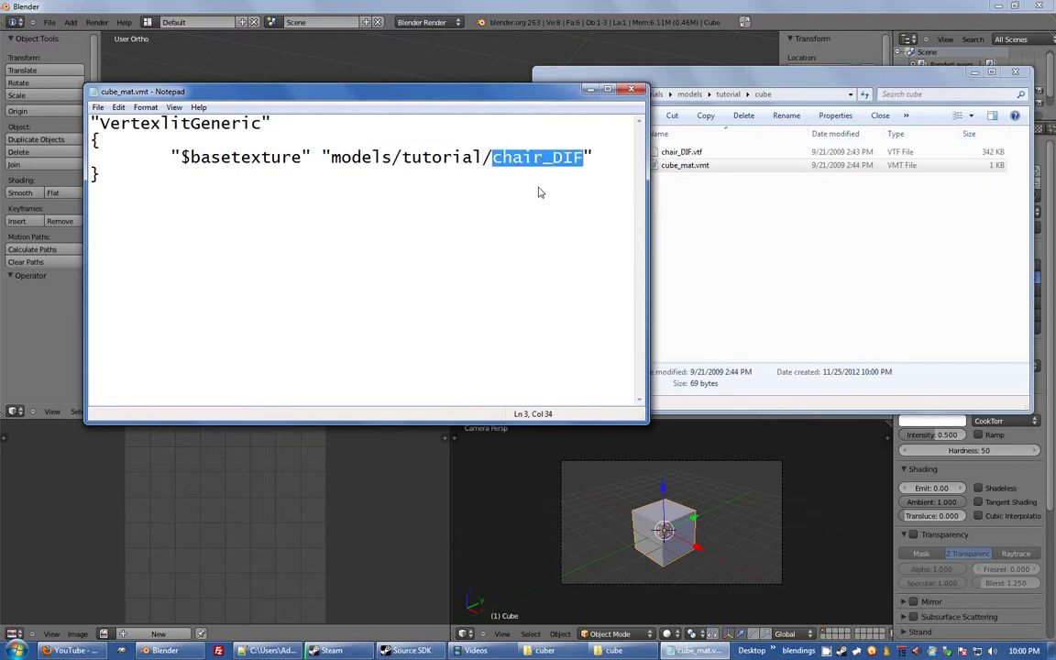
text(cube/)
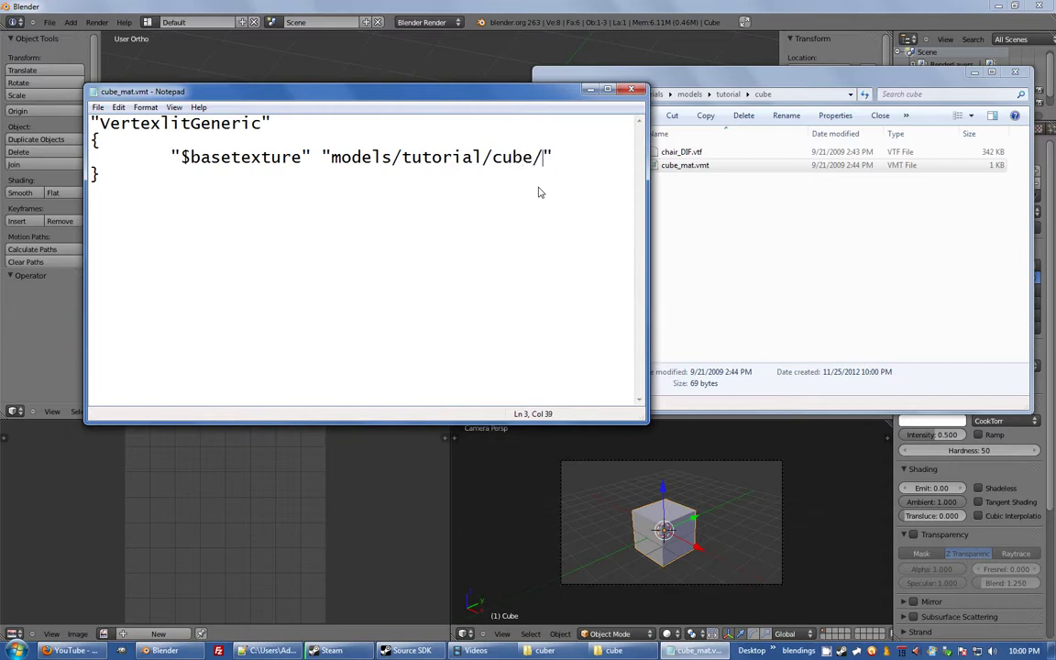
text(chair_DIF)
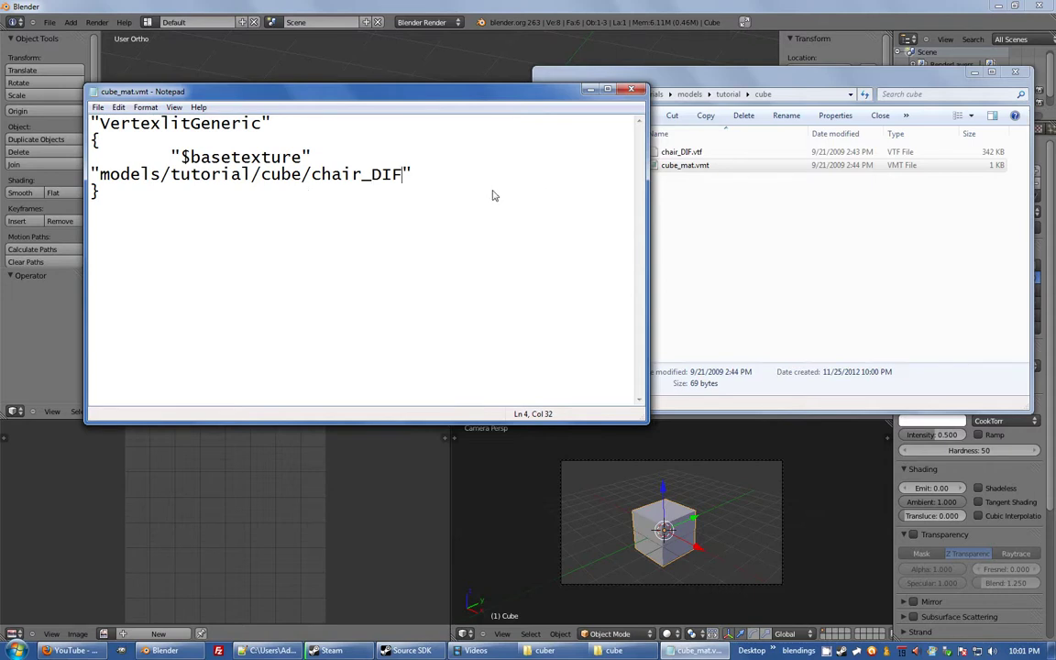
text(.vtf)
key(BackSpace)
key(BackSpace)
key(BackSpace)
key(BackSpace)
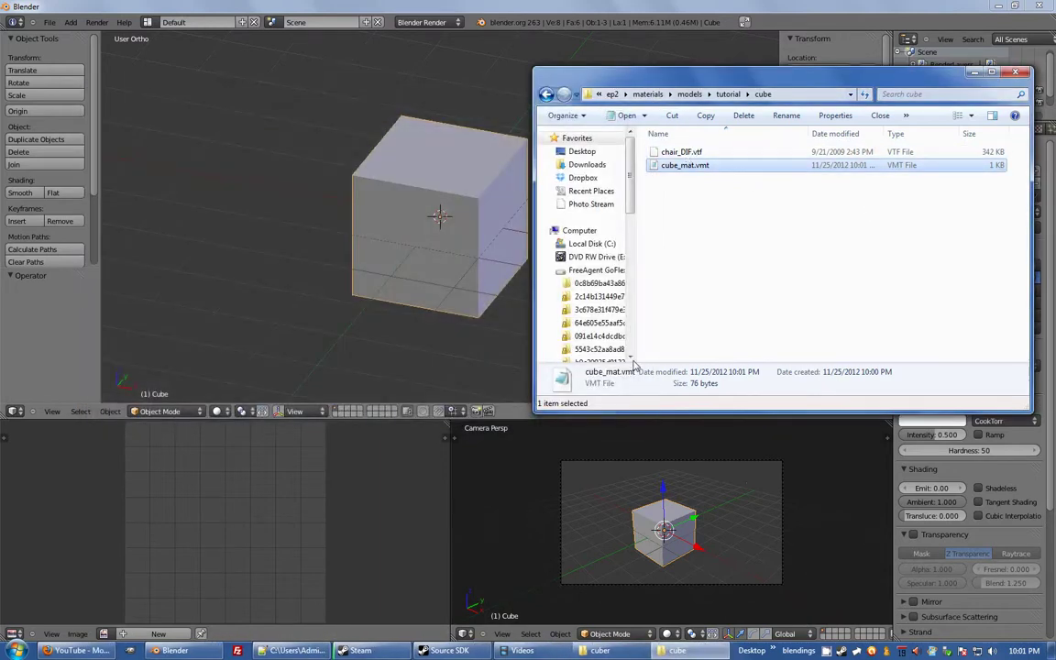
- Switch to Notepad++ and save a copy of cube.qc into the Desktop's cuber folder
click(672, 155)
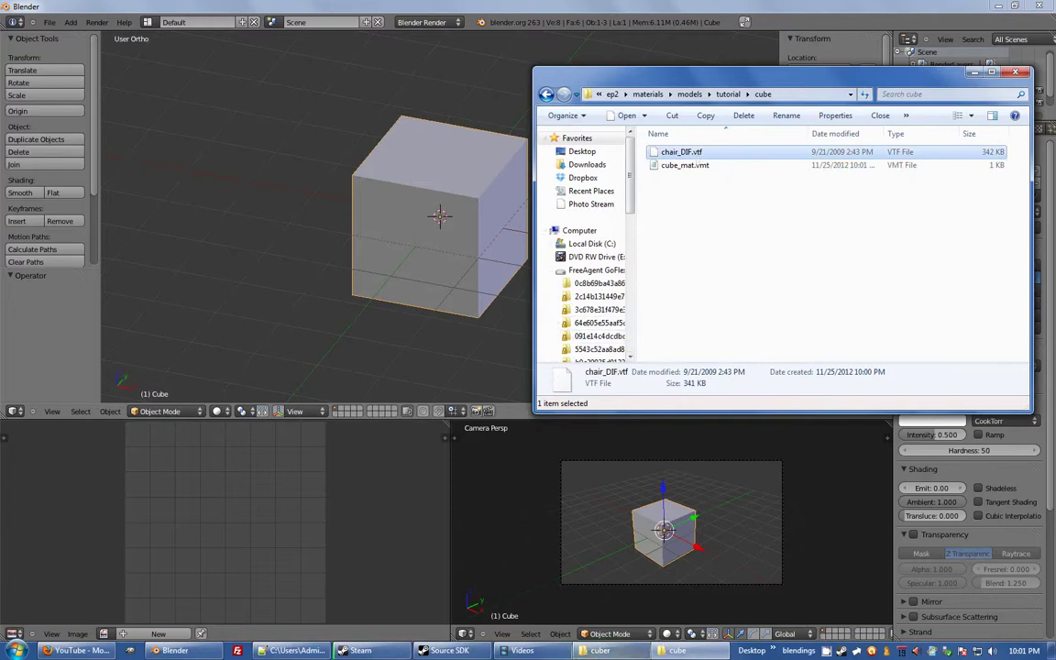
click(598, 650)
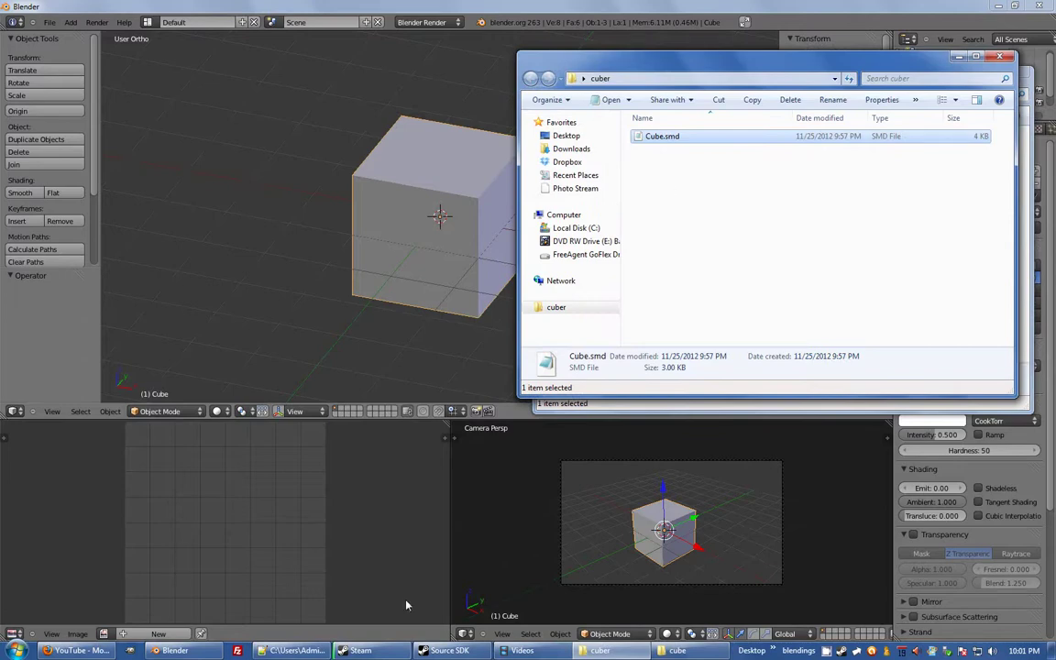
click(291, 650)
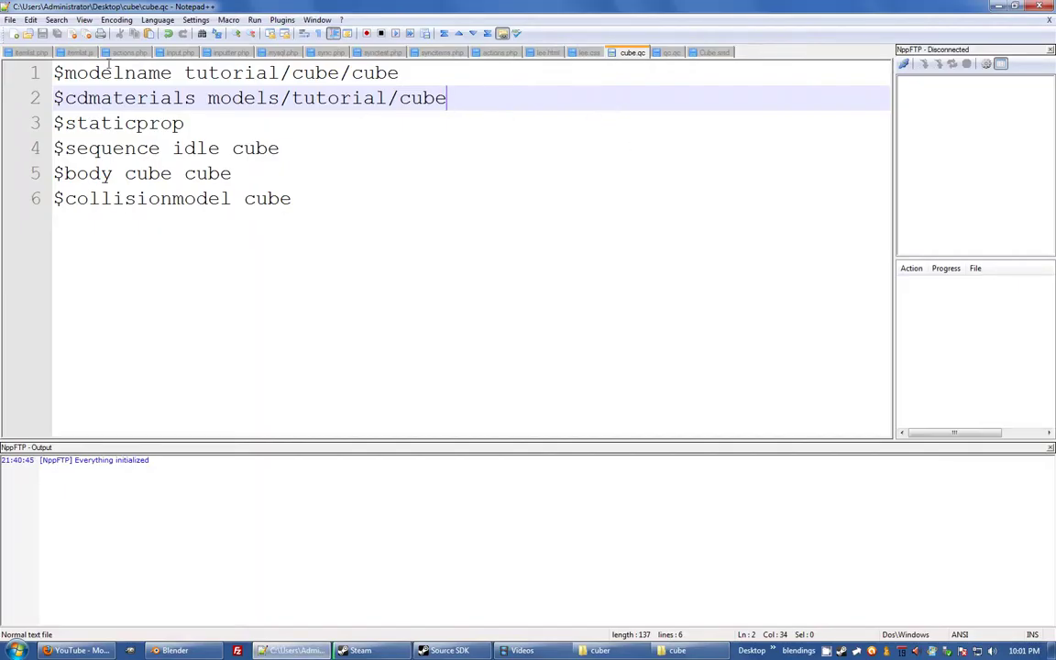
click(9, 19)
click(649, 224)
key(ctrl+alt+shift+s)
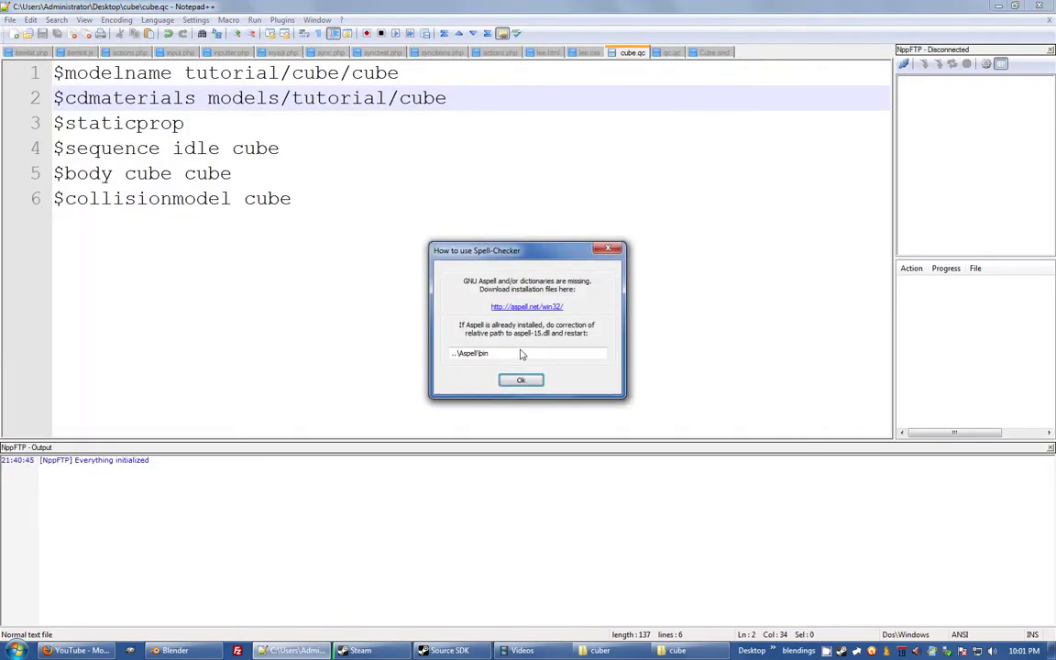
click(522, 377)
key(ctrl+alt+s)
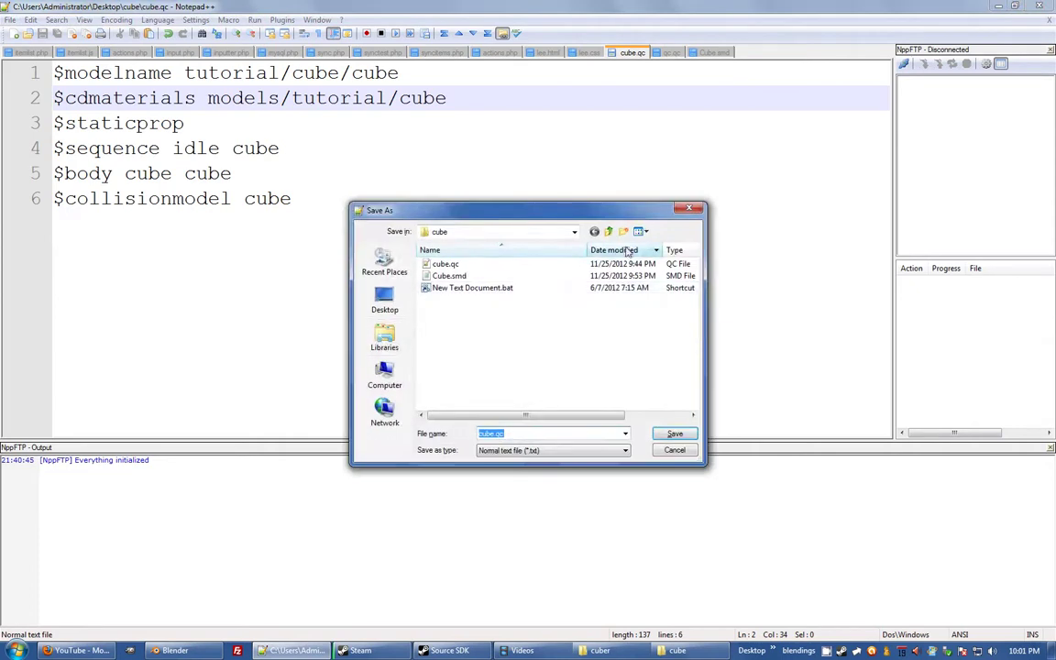
click(385, 298)
click(616, 313)
key(c)
key(c)
key(c)
key(Return)
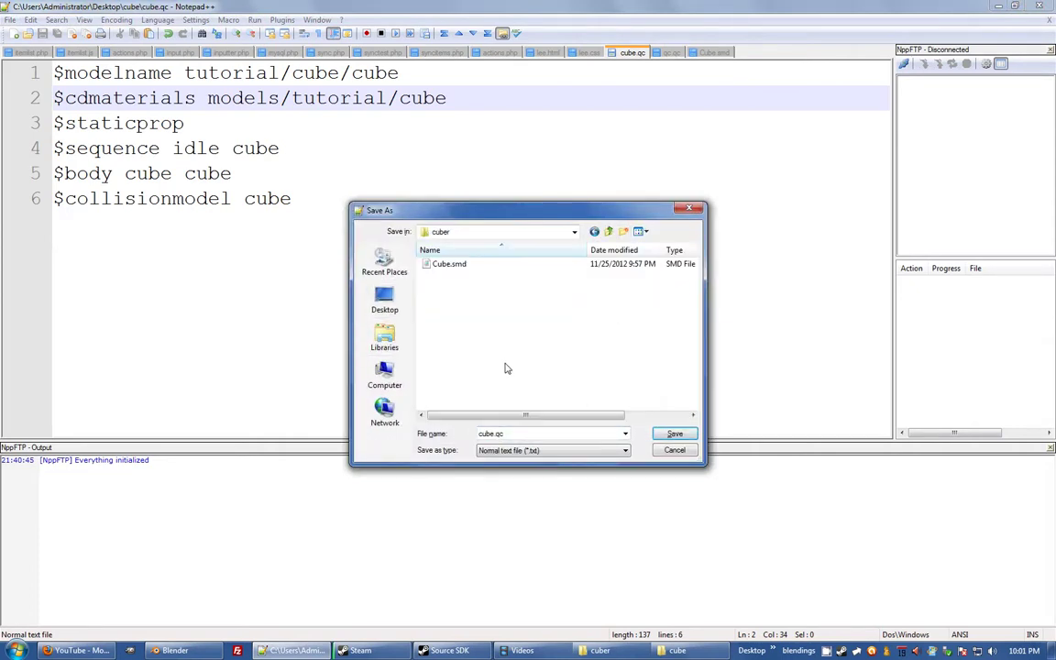
key(Return)
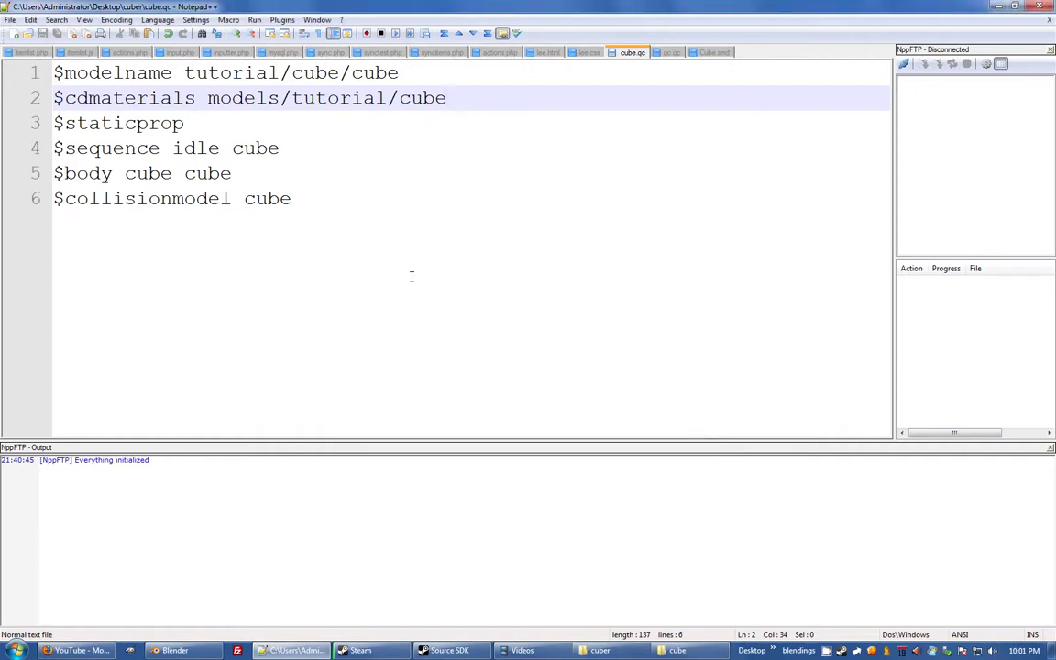
- Copy the New Text Document.bat shortcut from the Desktop's cube folder into the cuber folder
key(super+d)
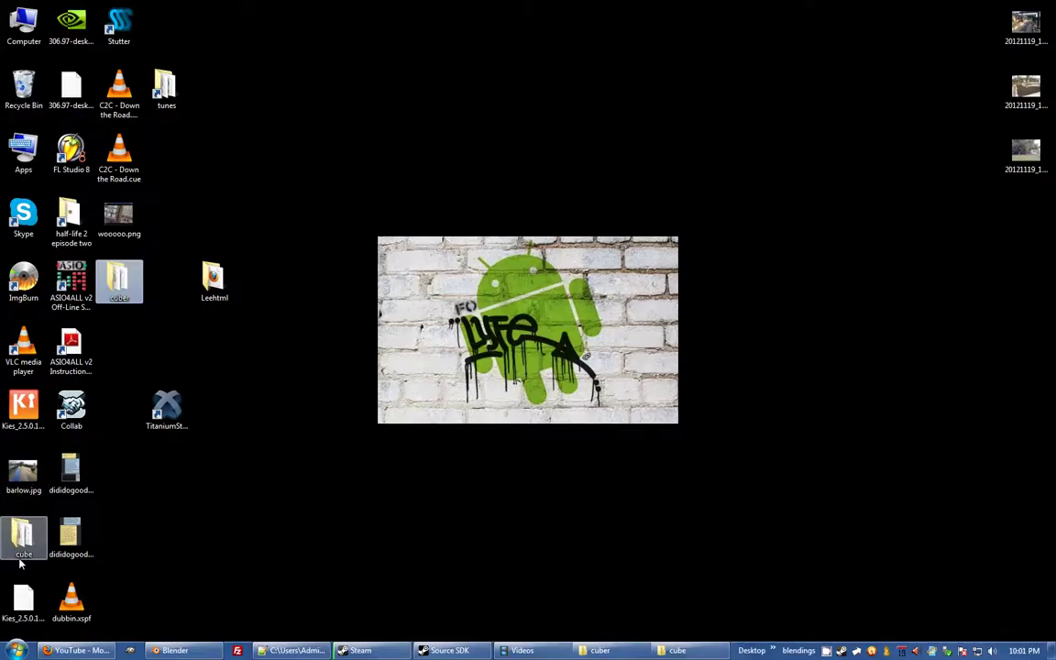
double_click(24, 535)
click(738, 195)
key(ctrl+c)
click(615, 650)
click(548, 650)
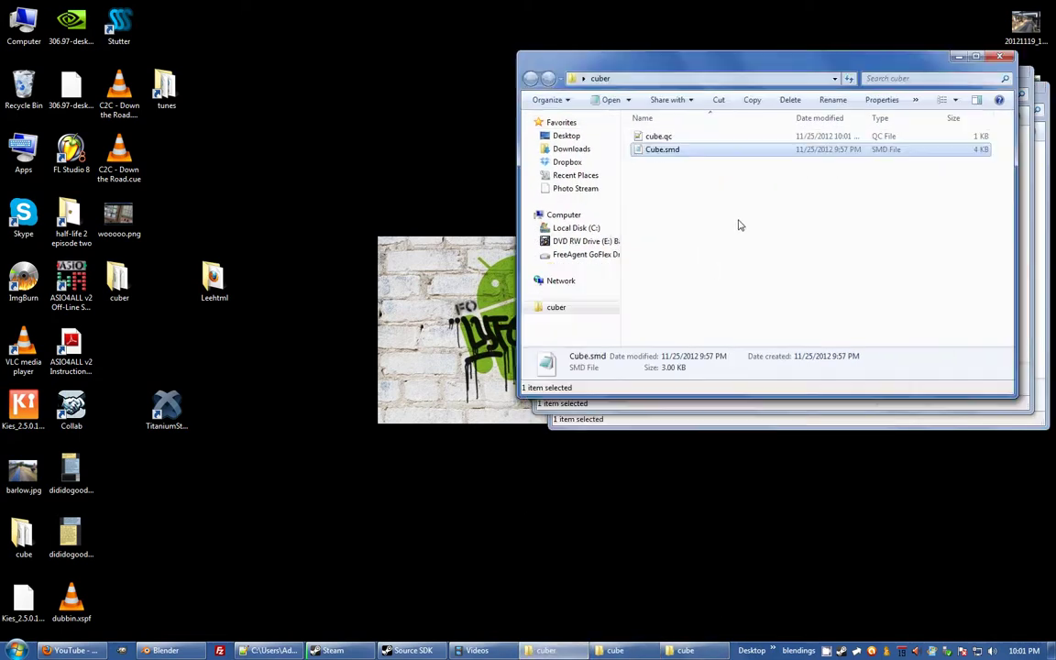
key(ctrl+v)
- Open cube.qc from the Desktop's cube folder in Notepad++ and examine its $cdmaterials path
click(166, 650)
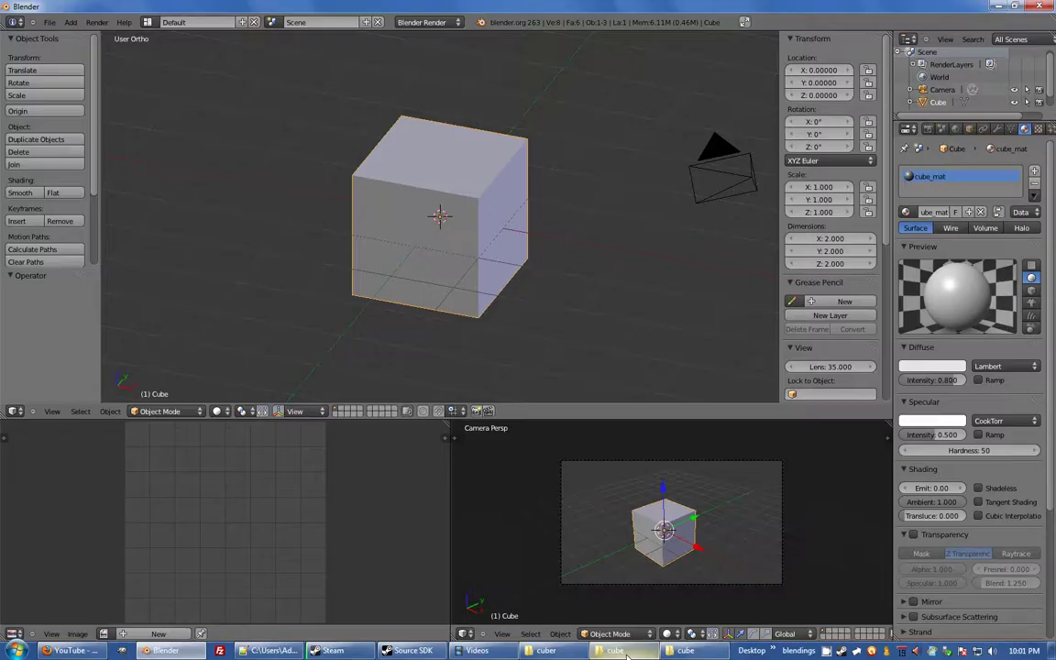
click(702, 650)
drag(779, 88, 567, 92)
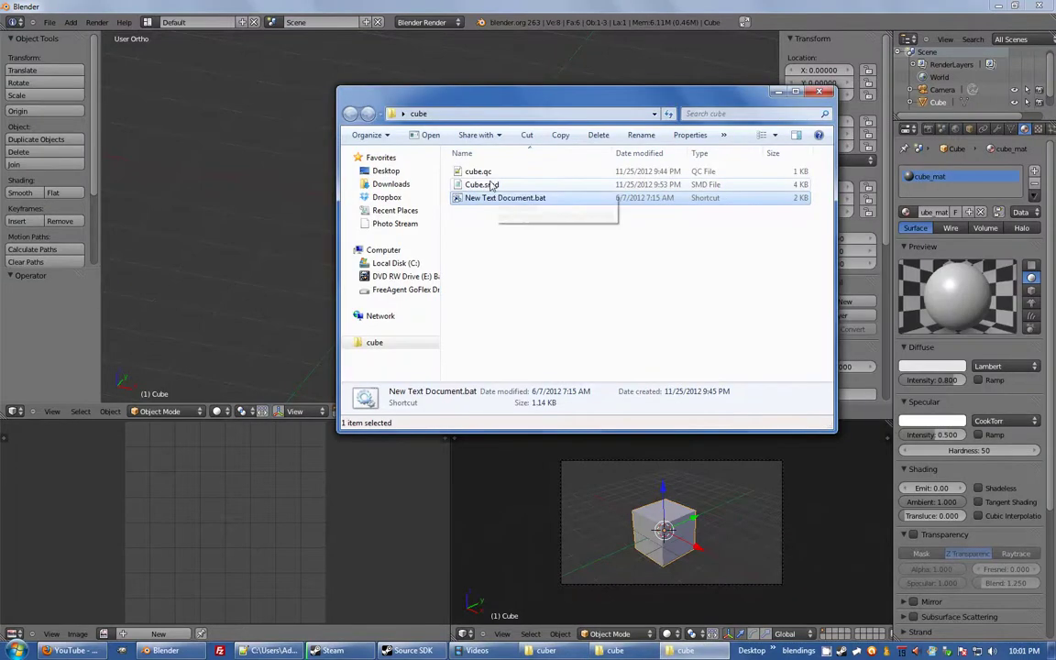
click(478, 171)
double_click(485, 175)
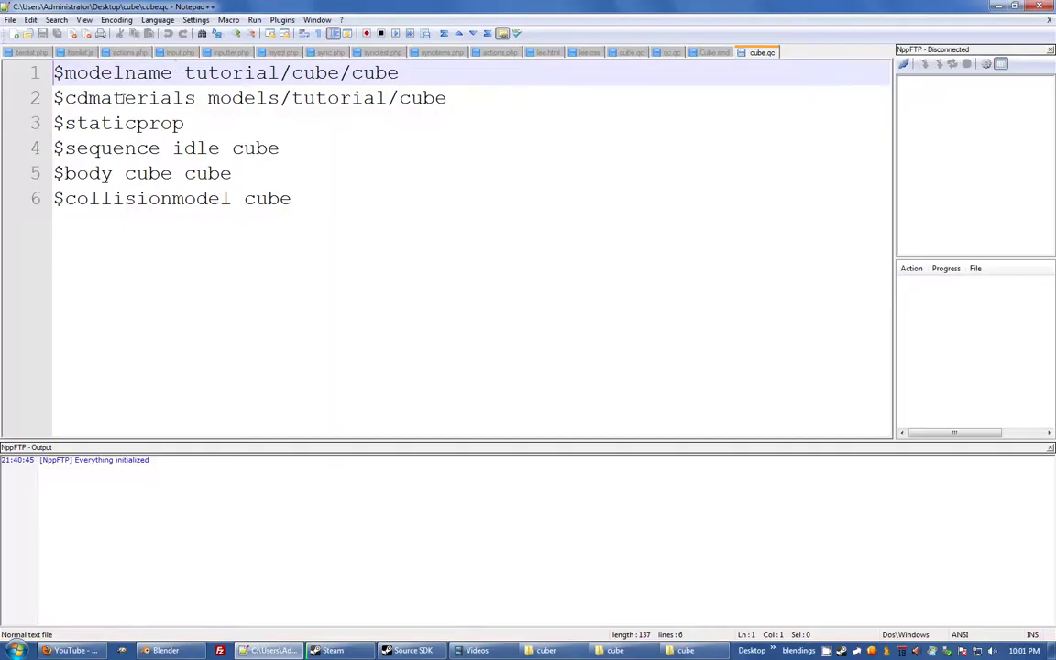
drag(66, 90, 453, 101)
click(453, 98)
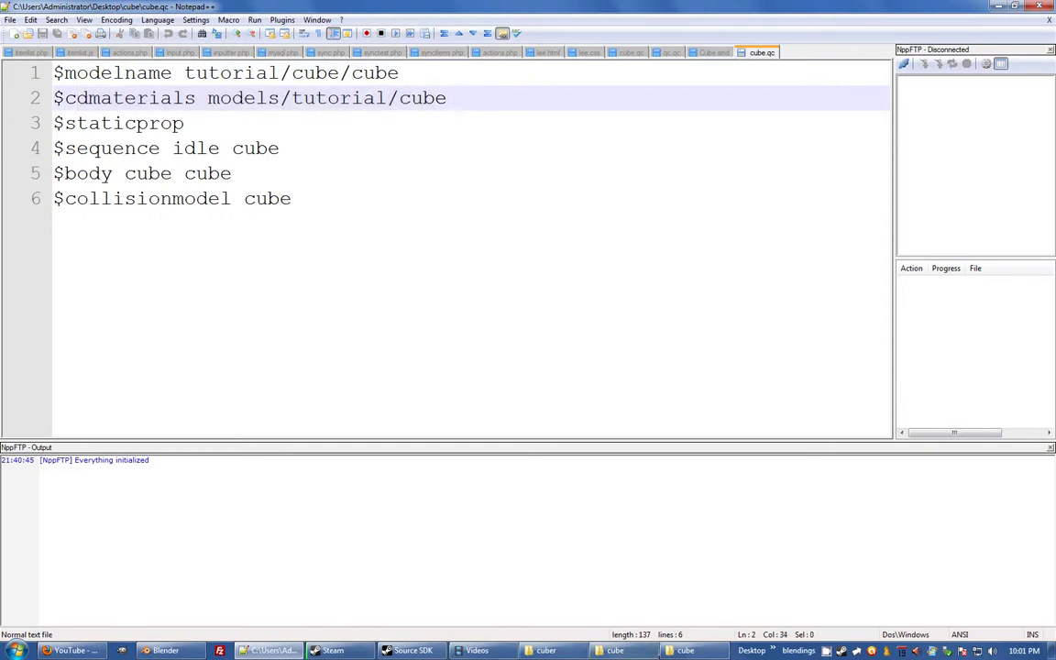
- Open the cube folder's Cube.smd in Notepad++, examine a line of its text, and close the file
click(683, 651)
drag(466, 185, 133, 102)
drag(167, 294, 59, 295)
right_click(809, 52)
click(828, 65)
- Try to compile cube.qc with the New Text Document.bat shortcut in the cube folder
key(alt+Tab)
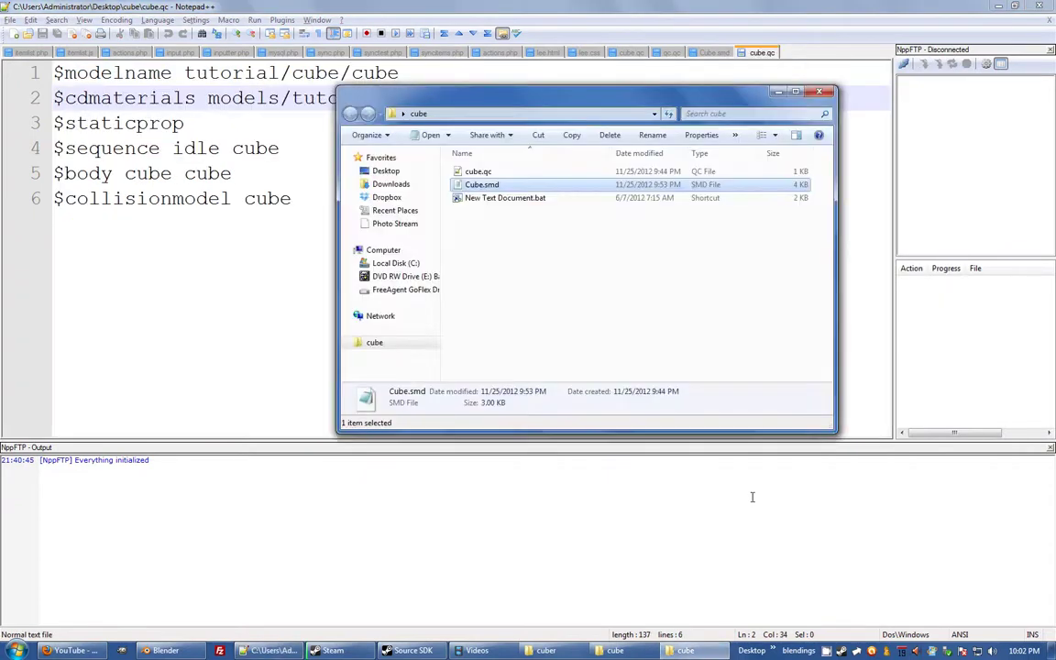
drag(478, 172, 530, 198)
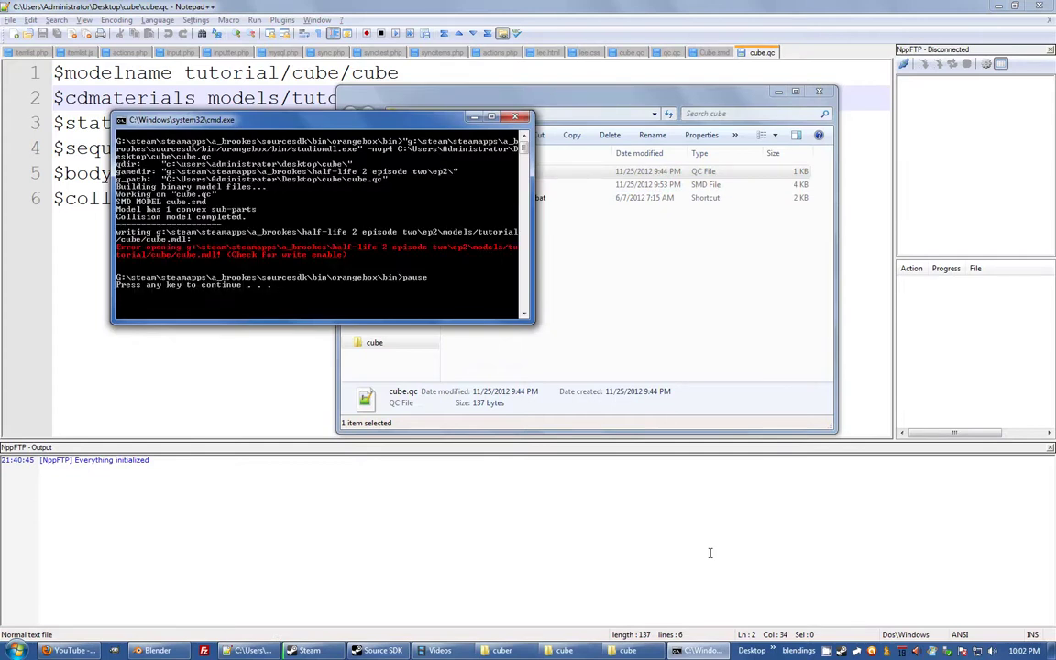
key(Return)
- Create a folder named tutorial in Half-Life 2 Episode Two's ep2/models folder and open it
click(17, 650)
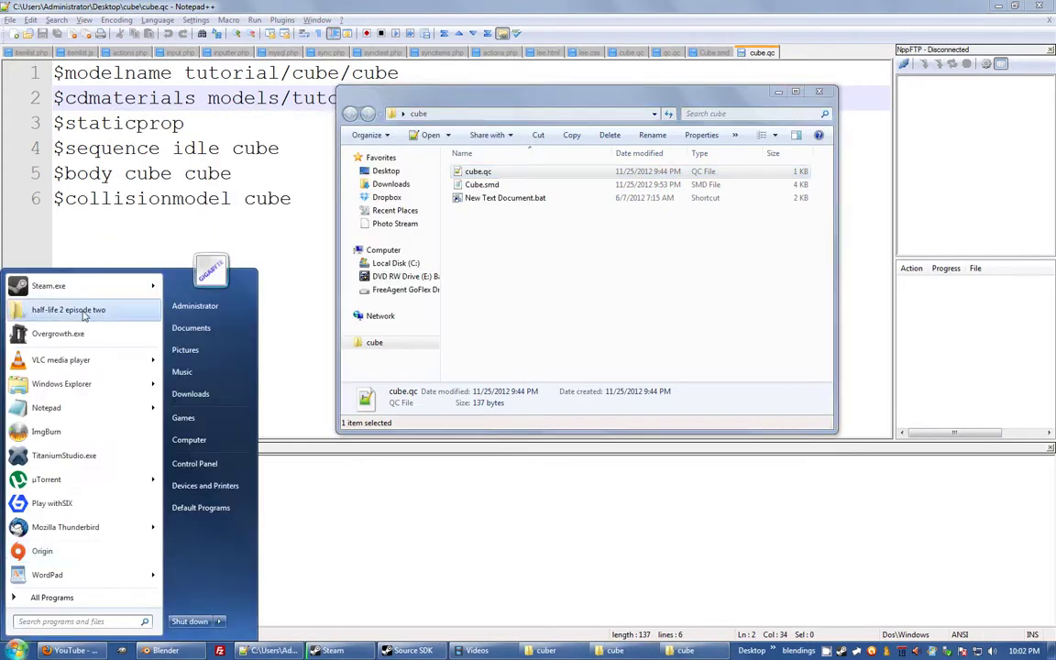
click(84, 315)
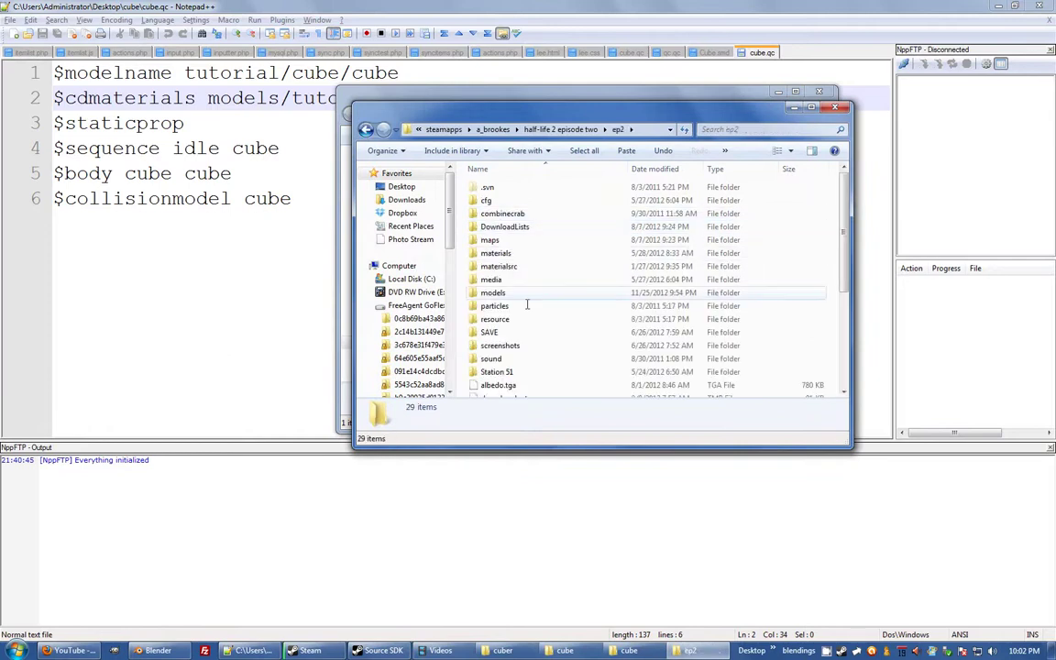
double_click(493, 292)
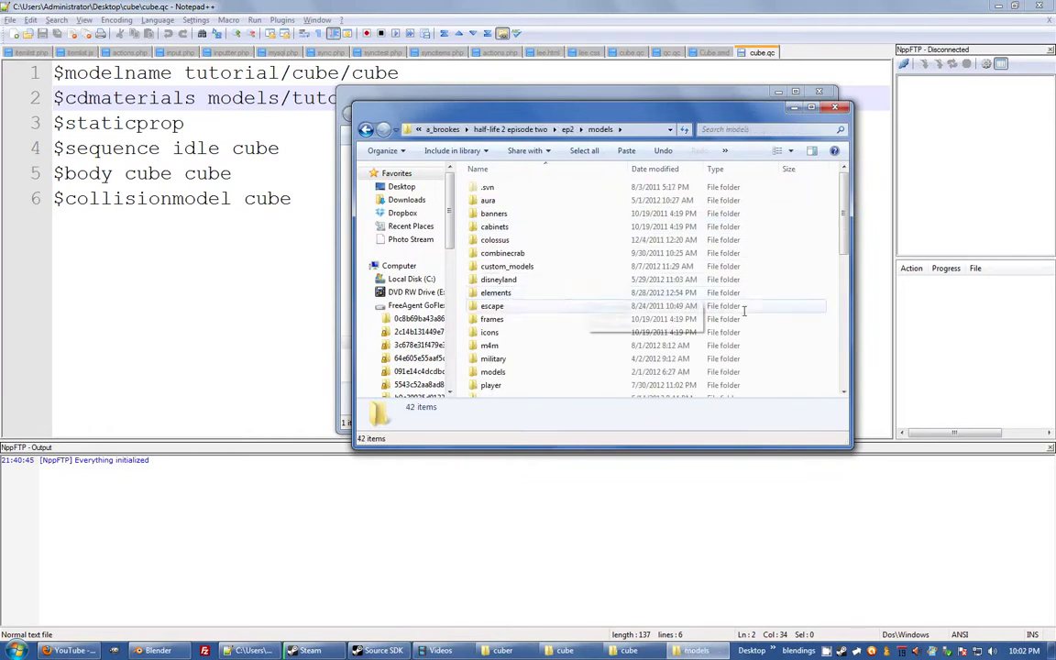
right_click(823, 273)
mouse_move(867, 425)
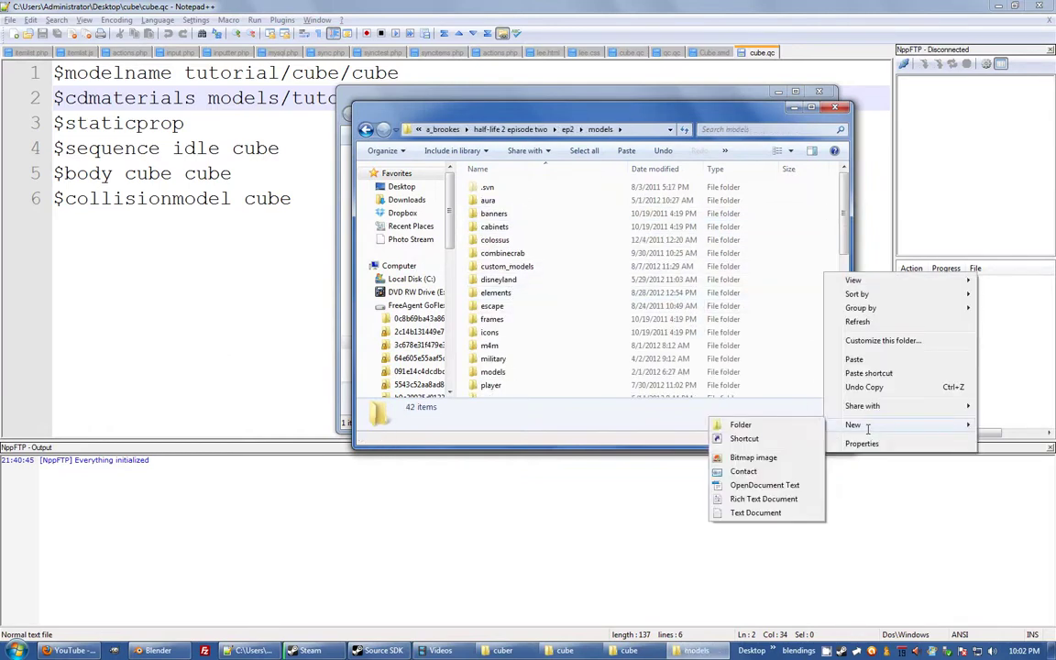
click(733, 424)
text(tuto)
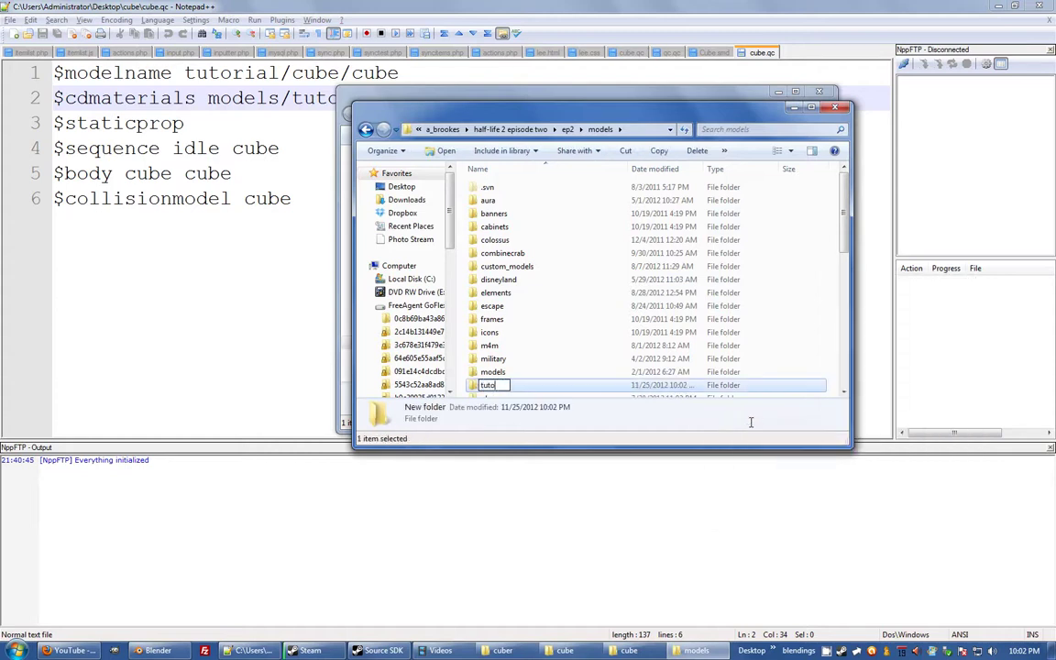
text(rial)
key(Return)
key(Return)
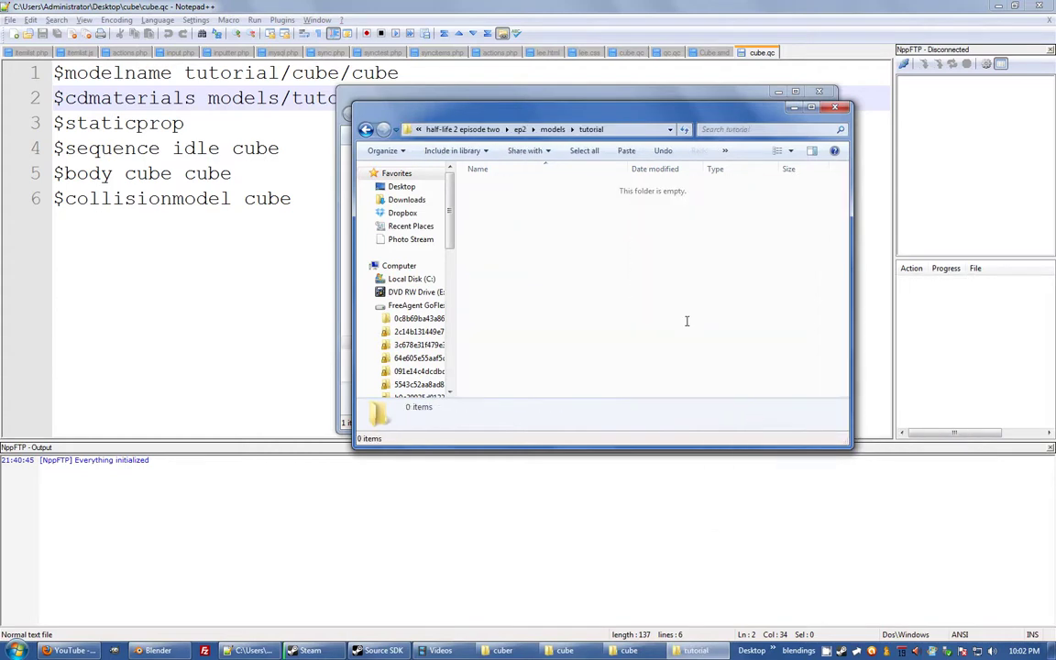
- Create a folder named cube inside ep2/models/tutorial
right_click(686, 321)
mouse_move(807, 472)
click(868, 473)
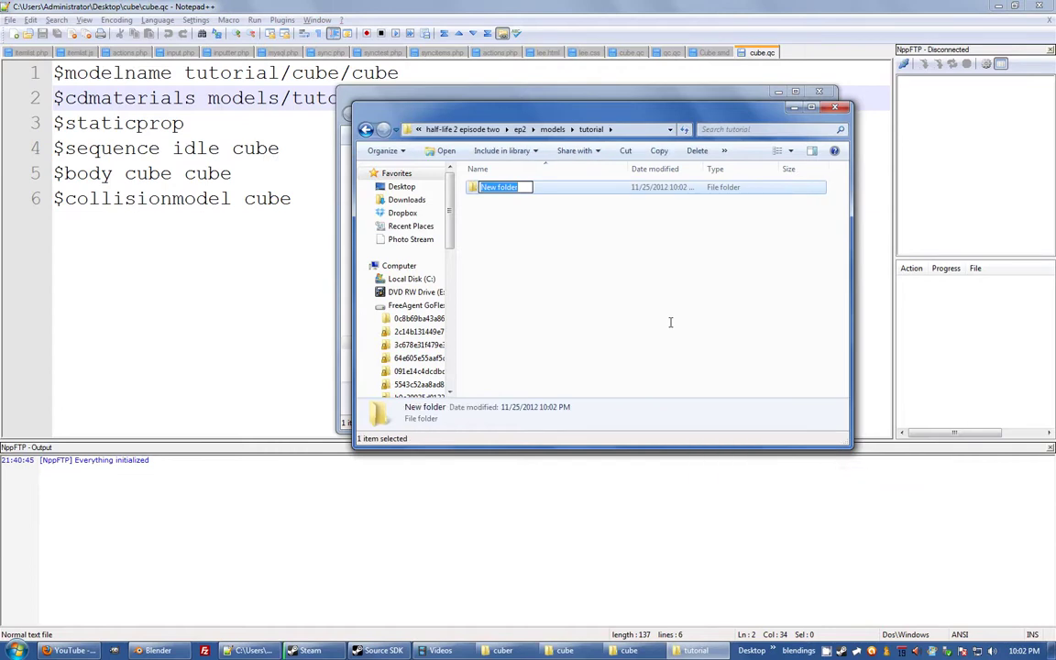
text(cube)
key(Return)
- Compile cube.qc from the Desktop's cube folder using the New Text Document.bat shortcut
key(alt+Tab)
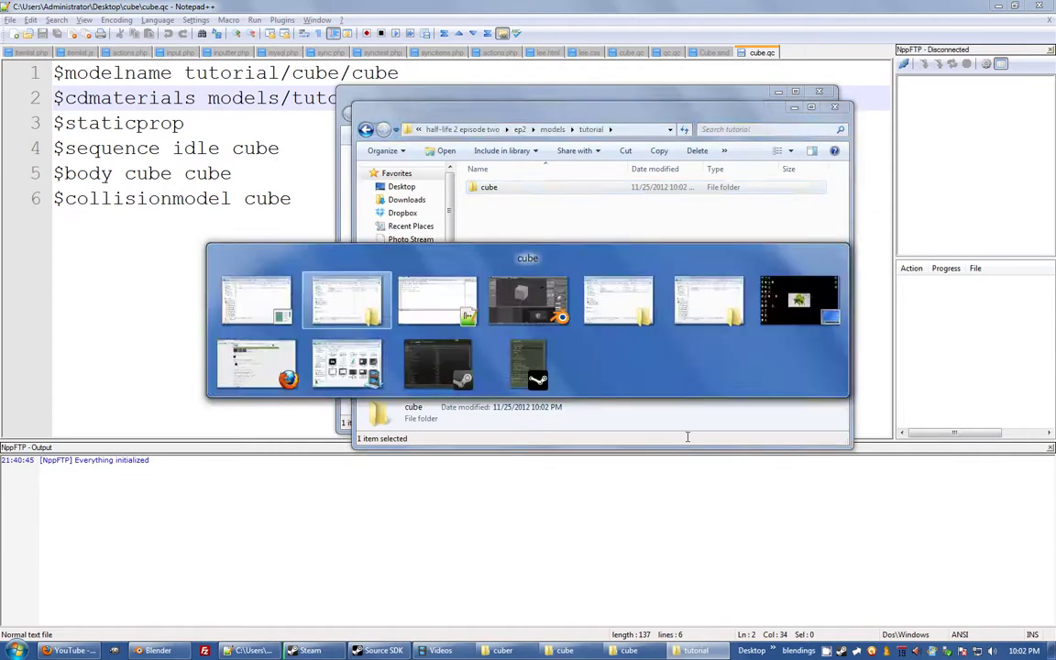
drag(477, 171, 491, 195)
key(Return)
- Open the compiled cube.mdl from models/tutorial/cube in Notepad and examine its model path and material name
click(810, 438)
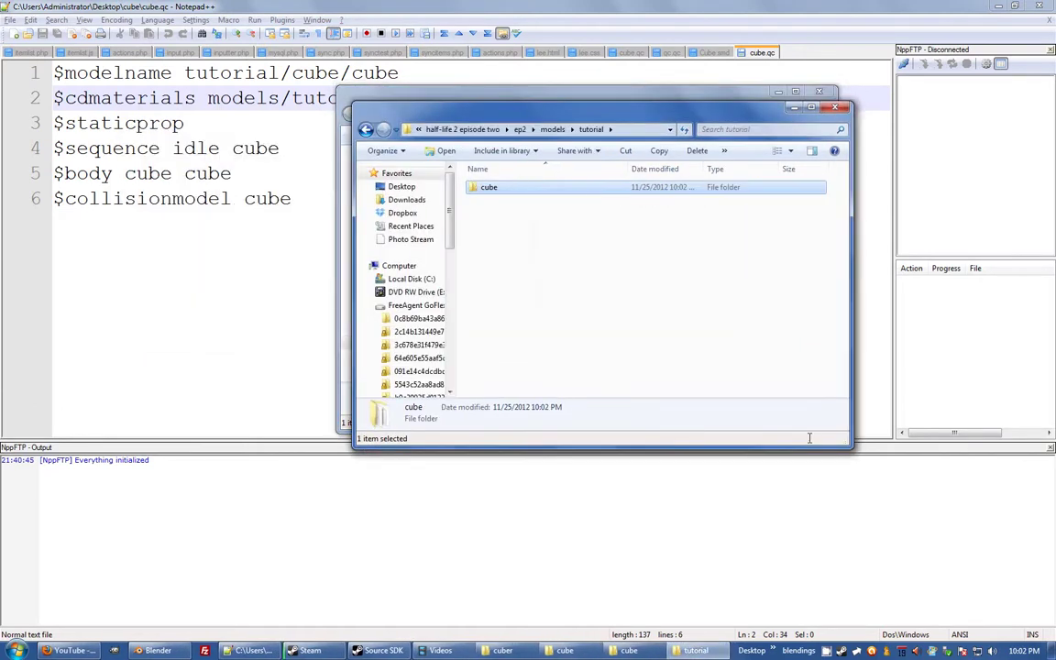
double_click(491, 191)
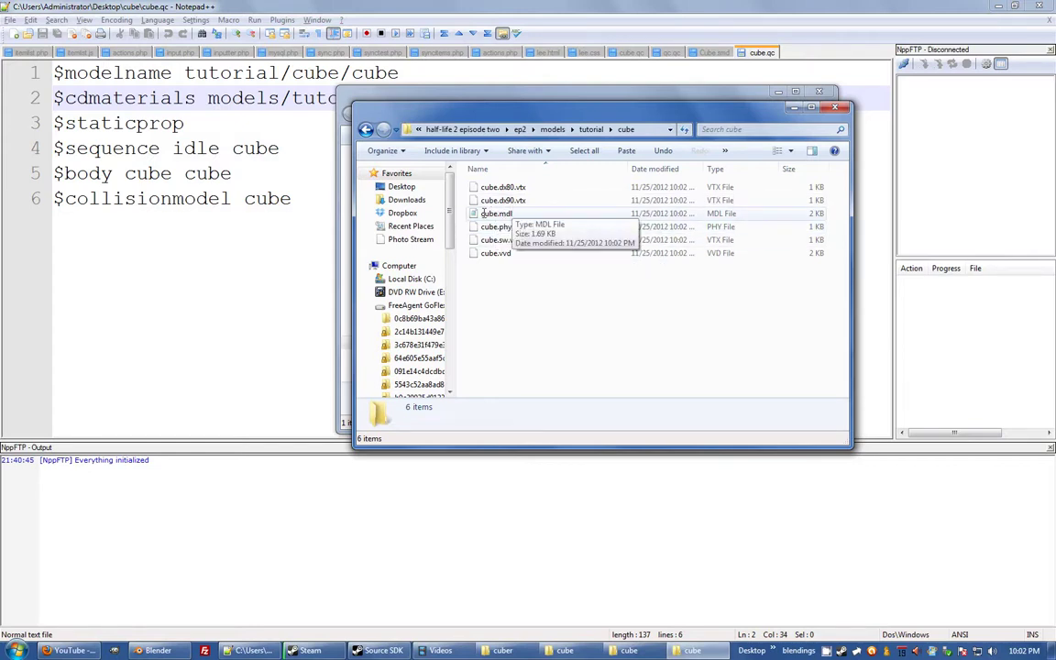
double_click(504, 212)
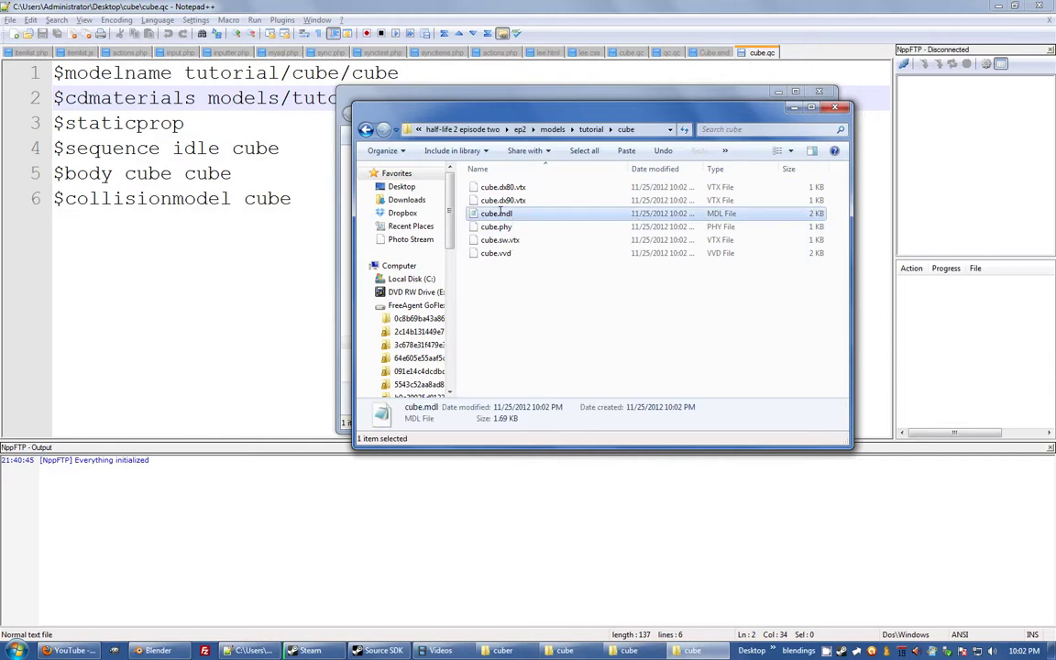
scroll(631, 319, down, 5)
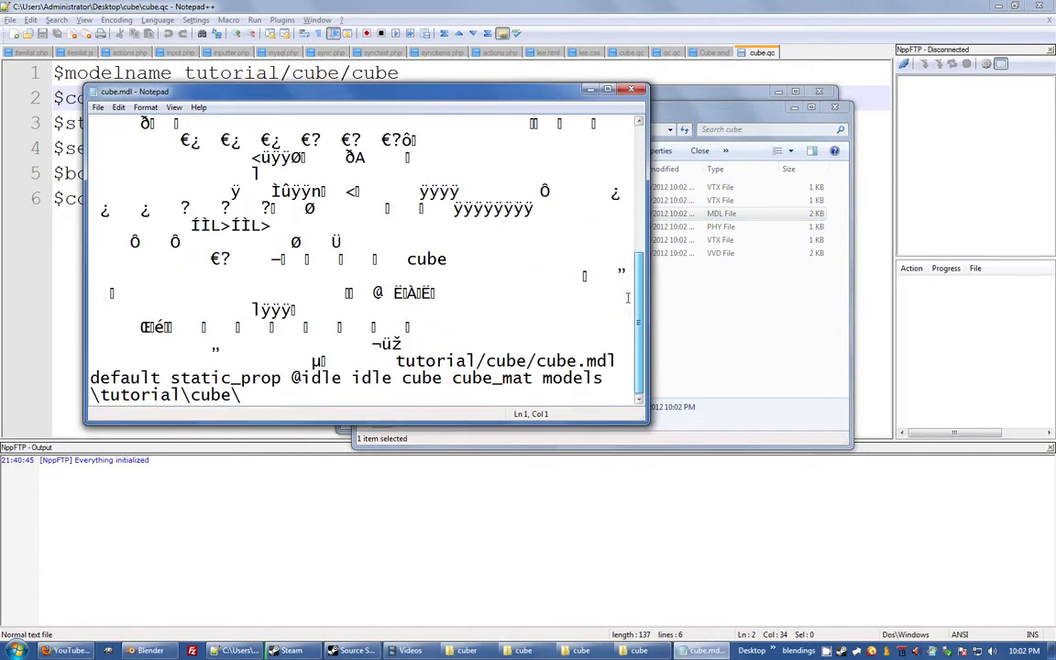
drag(396, 362, 614, 360)
click(611, 360)
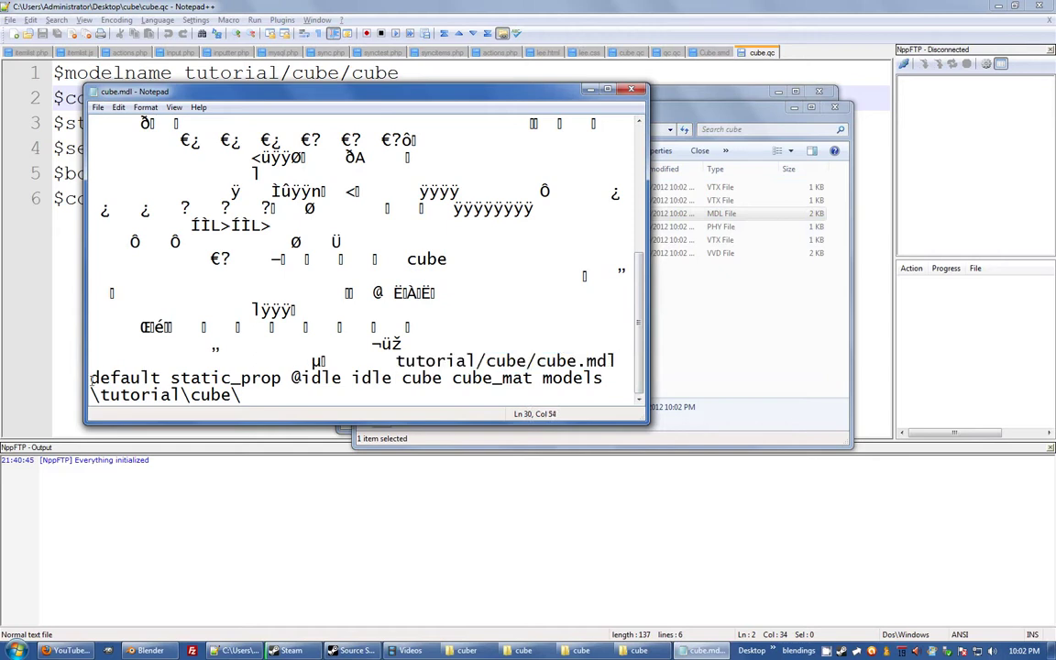
click(202, 377)
click(371, 377)
drag(452, 379, 532, 378)
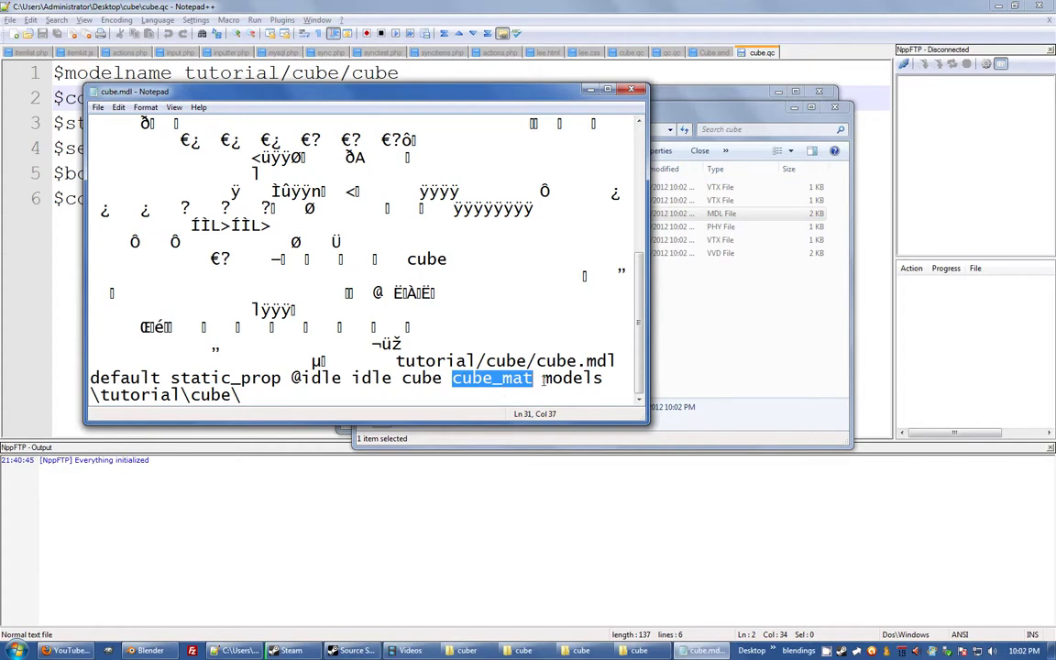
- Examine the material name and the models\tutorial\cube\ path at the end of cube.mdl, and close the file
drag(544, 379, 570, 379)
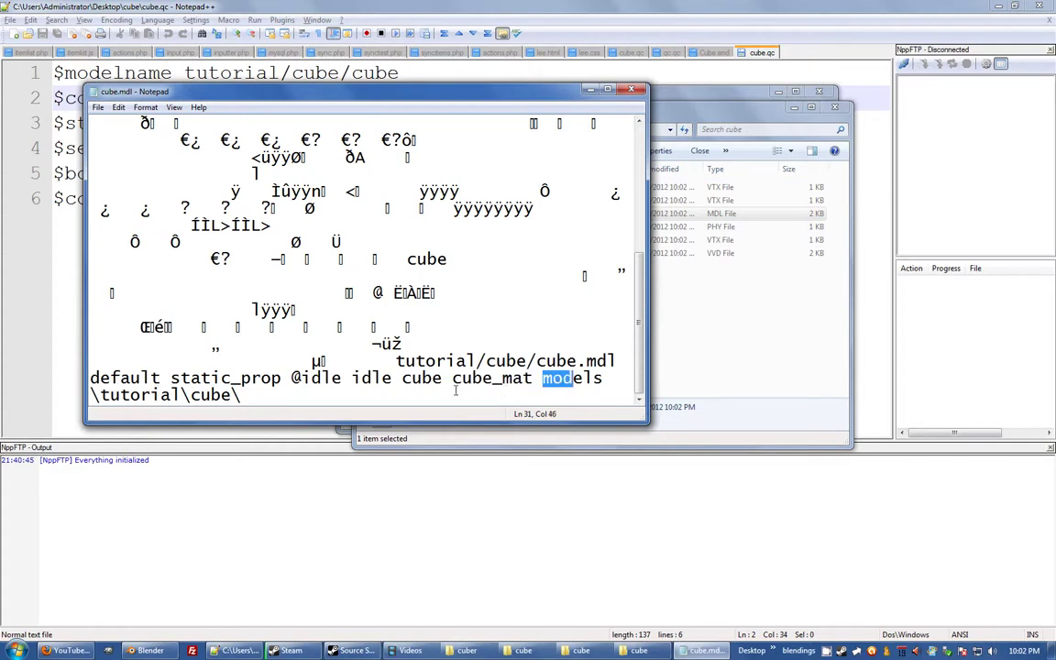
drag(540, 378, 240, 395)
click(246, 396)
drag(453, 378, 243, 396)
click(533, 377)
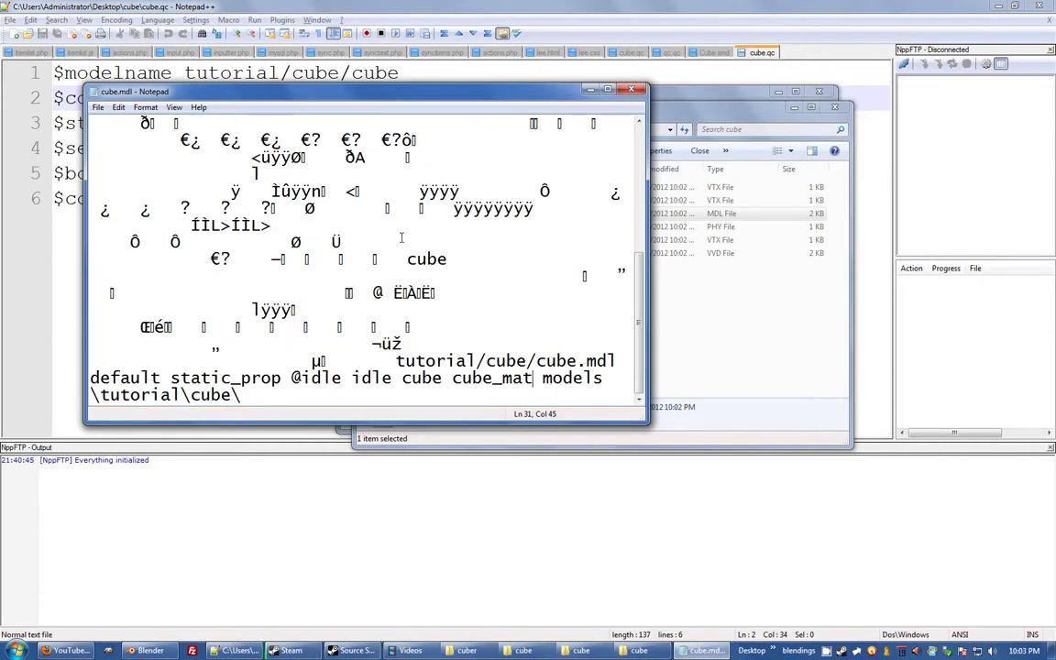
click(630, 89)
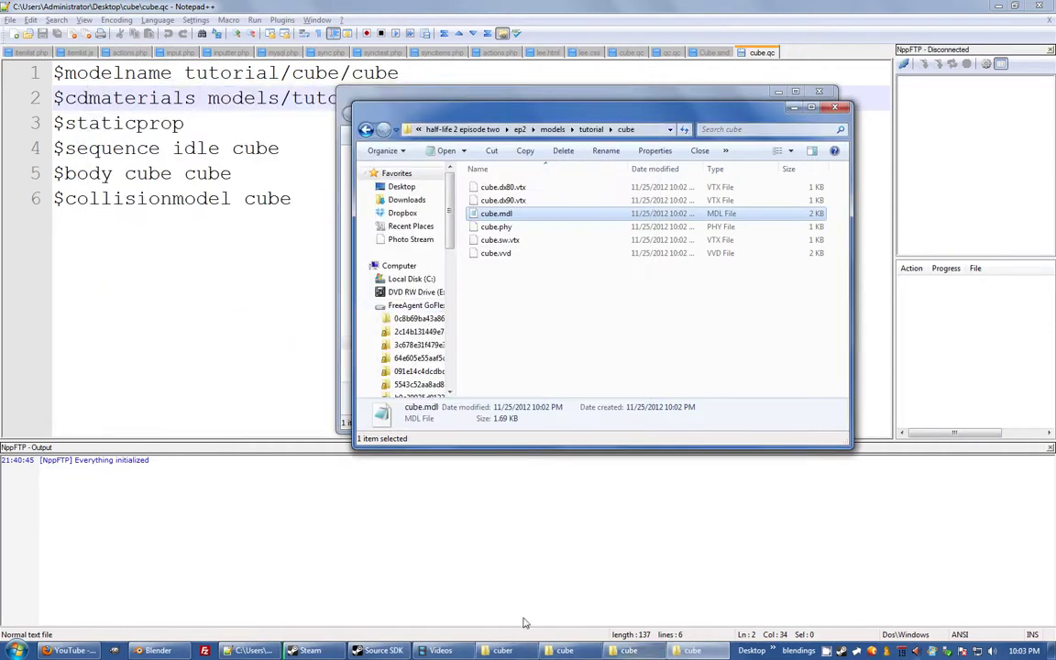
- Launch Model Viewer from the Source SDK, load models/tutorial/cube/cube.mdl and rotate the cube
click(379, 650)
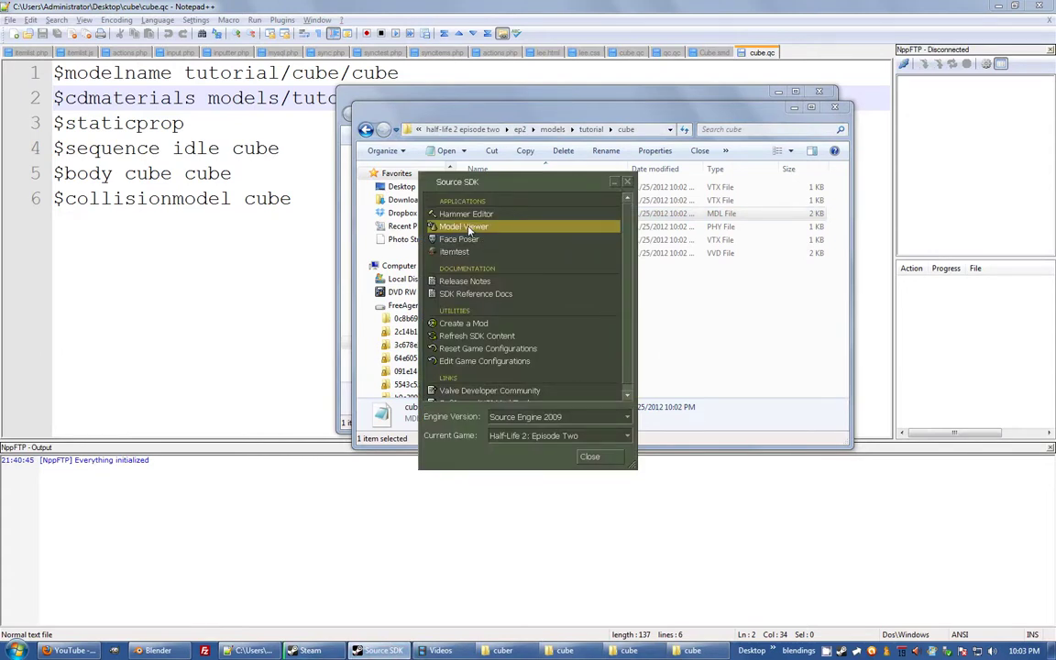
double_click(497, 226)
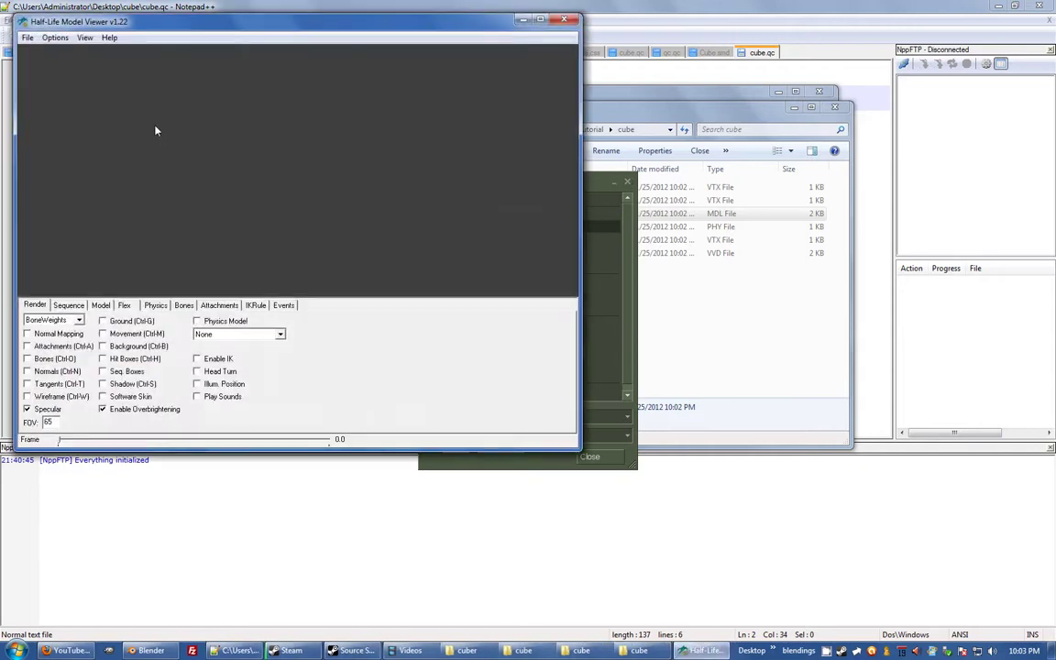
click(28, 36)
click(60, 51)
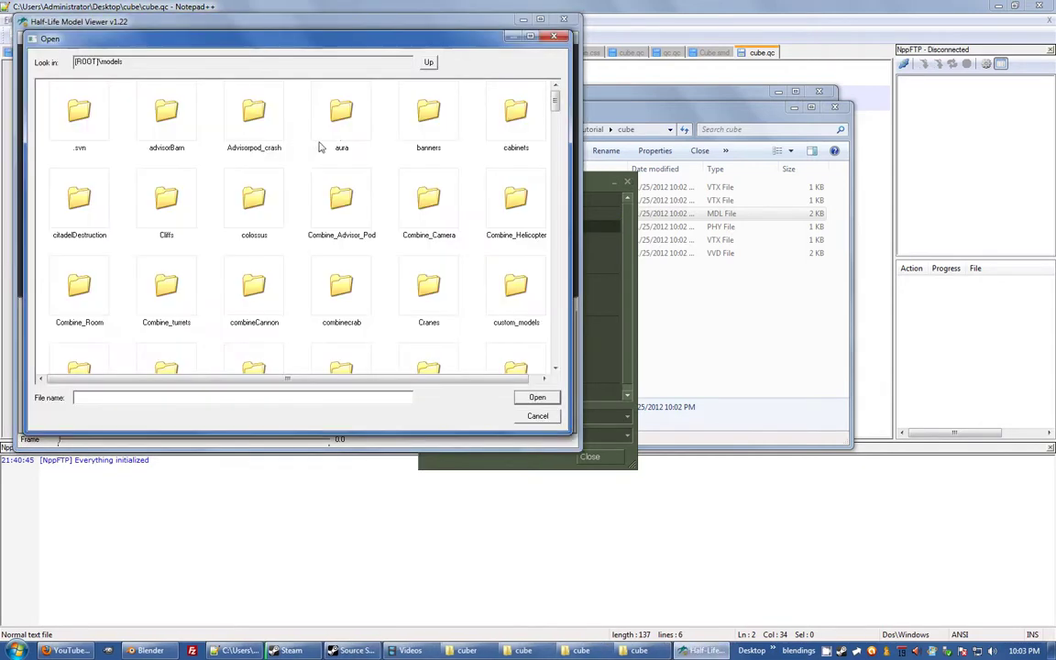
click(338, 136)
text(tutorial)
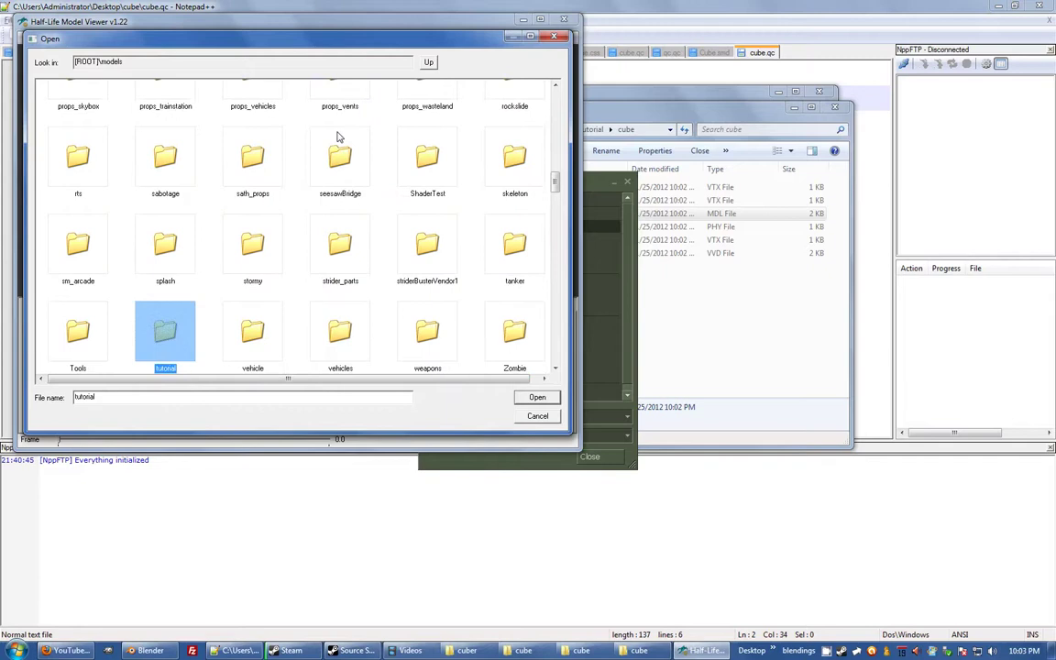
key(Return)
double_click(88, 114)
double_click(81, 112)
mouse_move(291, 173)
mouse_down()
mouse_move(333, 184)
mouse_move(266, 231)
mouse_move(318, 177)
mouse_move(286, 177)
mouse_move(302, 174)
mouse_up()
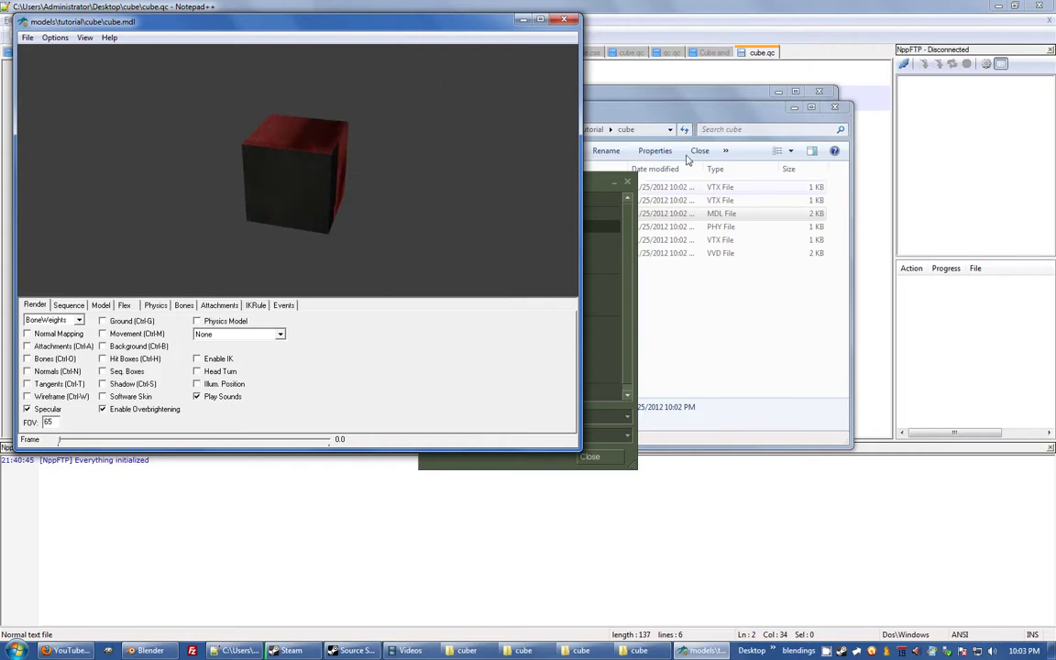
- Change the material name in cube.mdl to cube_msat in Notepad, save the file and check the cube in Model Viewer
click(657, 111)
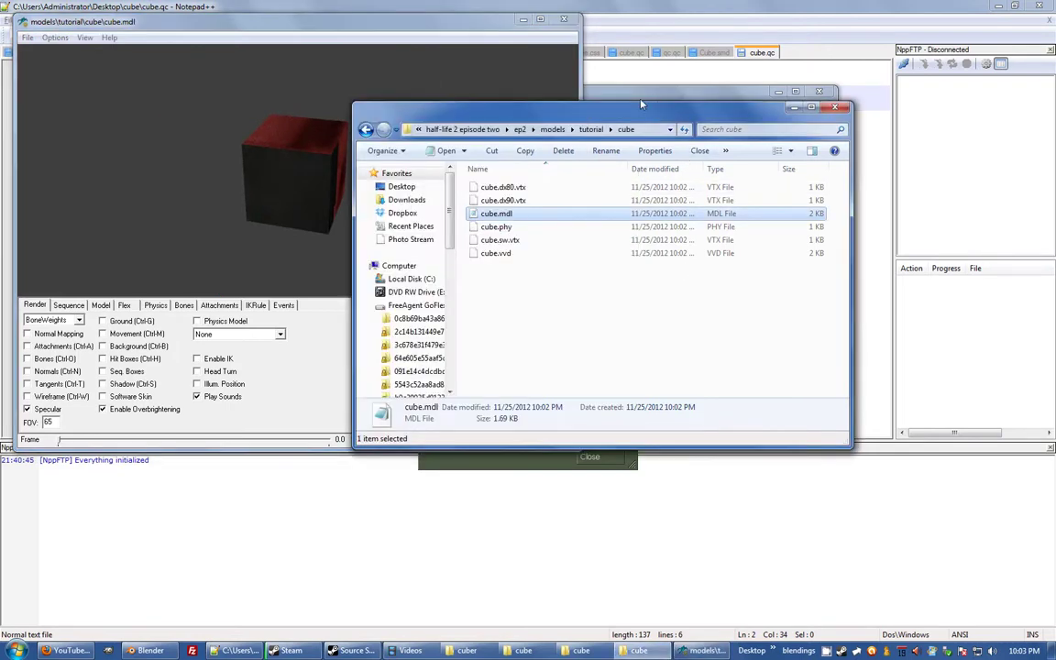
double_click(472, 214)
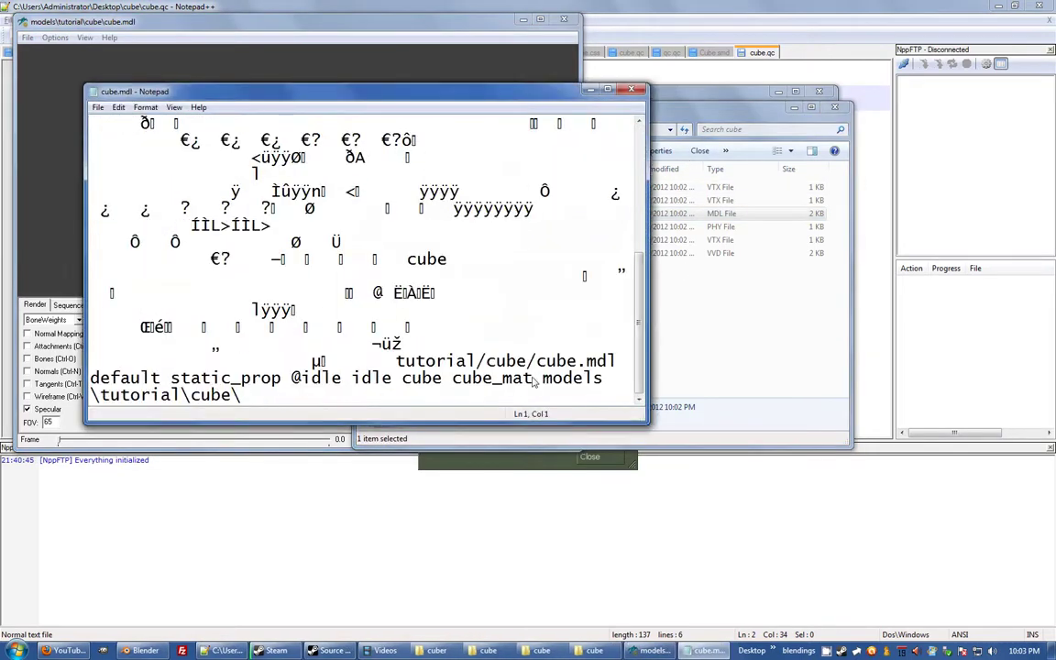
click(513, 379)
text(s)
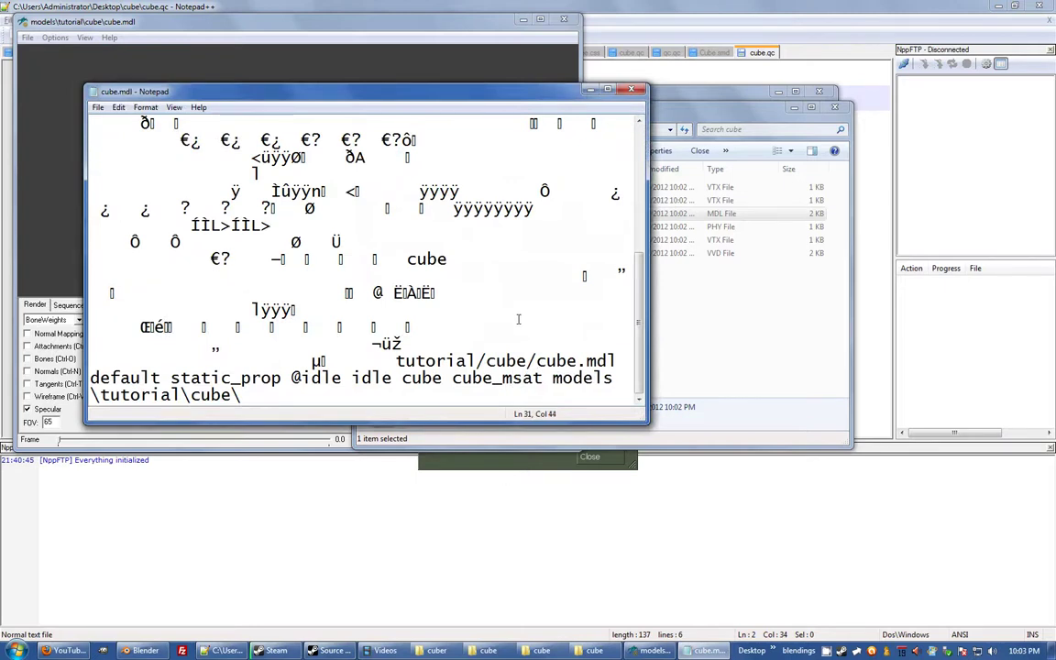
key(ctrl+s)
click(315, 49)
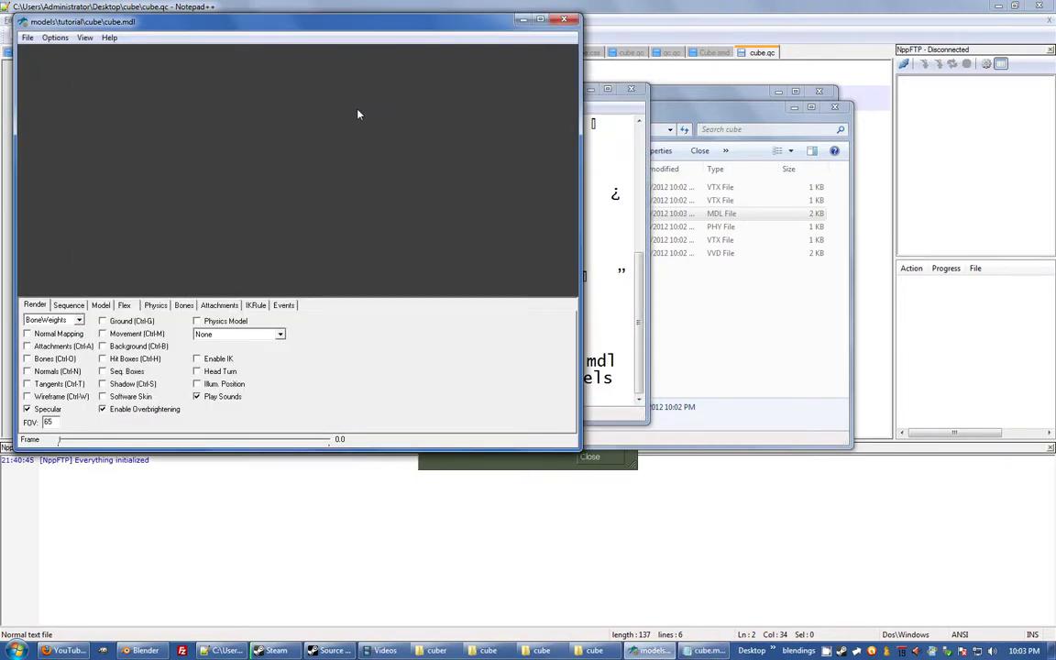
- Try to restore cube.mdl by reverting the material name to cube_mat, check it in Model Viewer and close the file
key(alt+Tab)
key(ctrl+z)
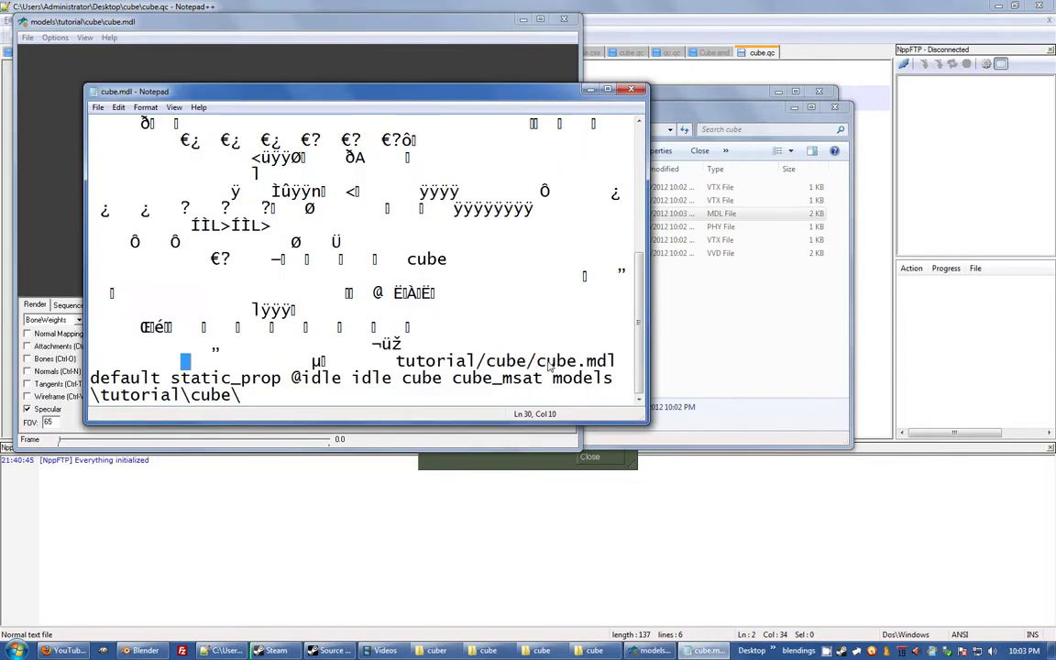
key(ctrl+z)
key(ctrl+z)
click(523, 377)
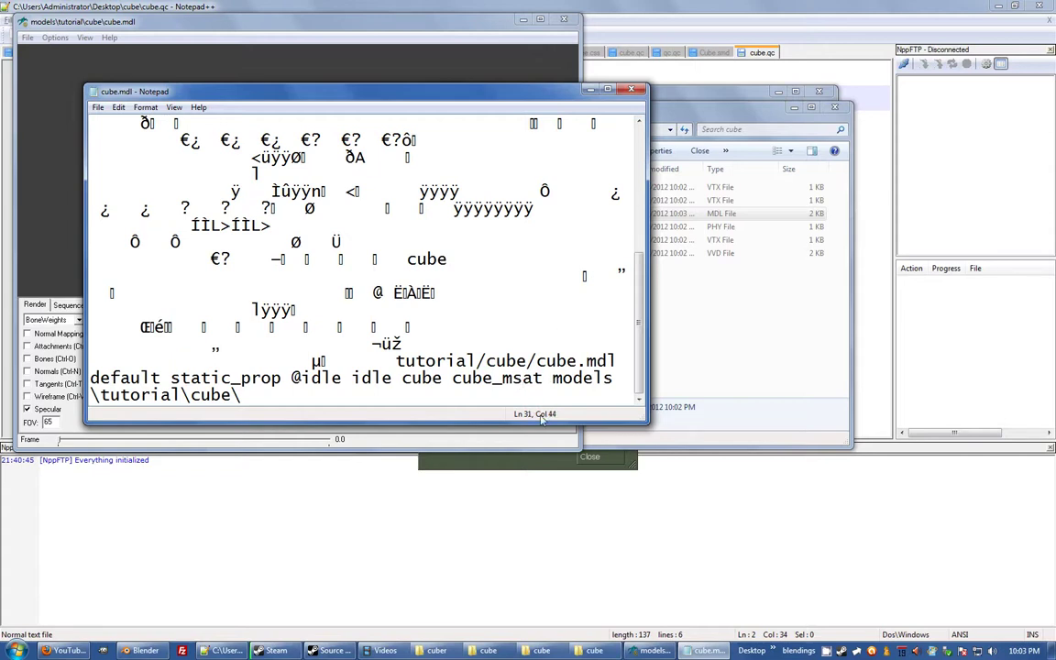
click(387, 62)
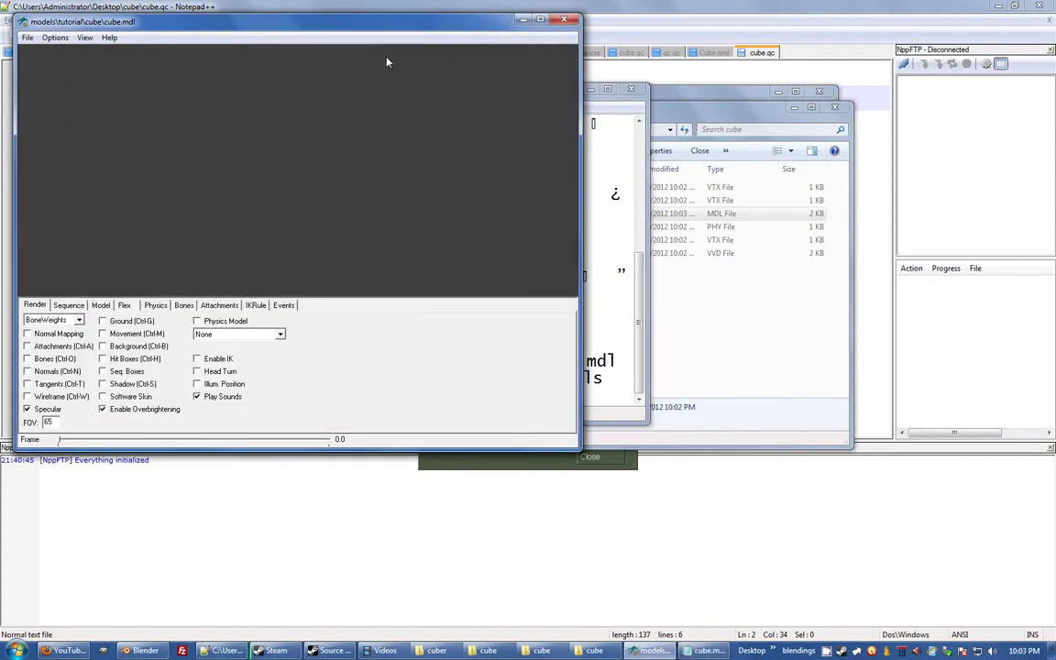
click(747, 335)
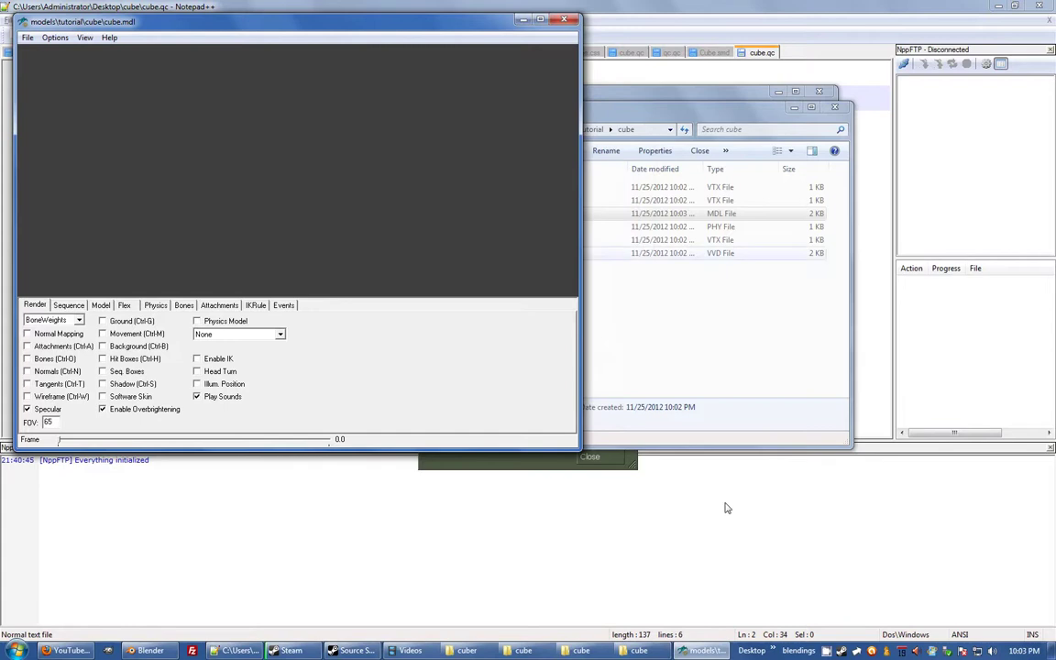
- Recompile cube.qc with the New Text Document.bat shortcut and view the cube in Model Viewer
click(696, 98)
drag(504, 173, 507, 196)
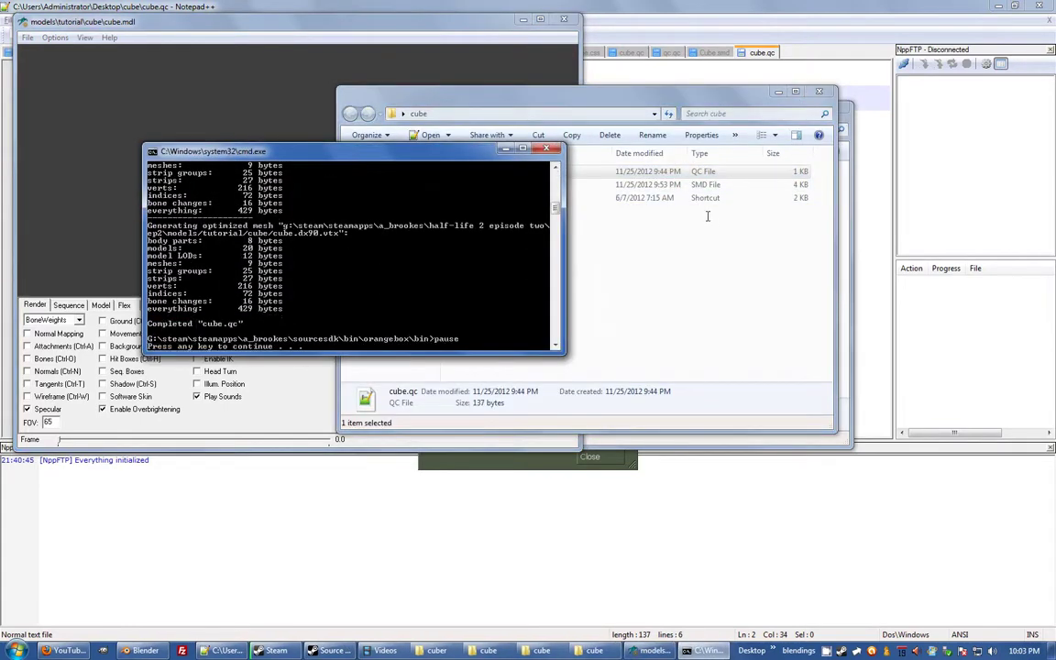
click(198, 128)
drag(277, 172, 299, 167)
- Rename cube_mat.vmt to cube_mdat.vmt in the ep2/materials/models/tutorial/cube folder
click(634, 650)
click(579, 650)
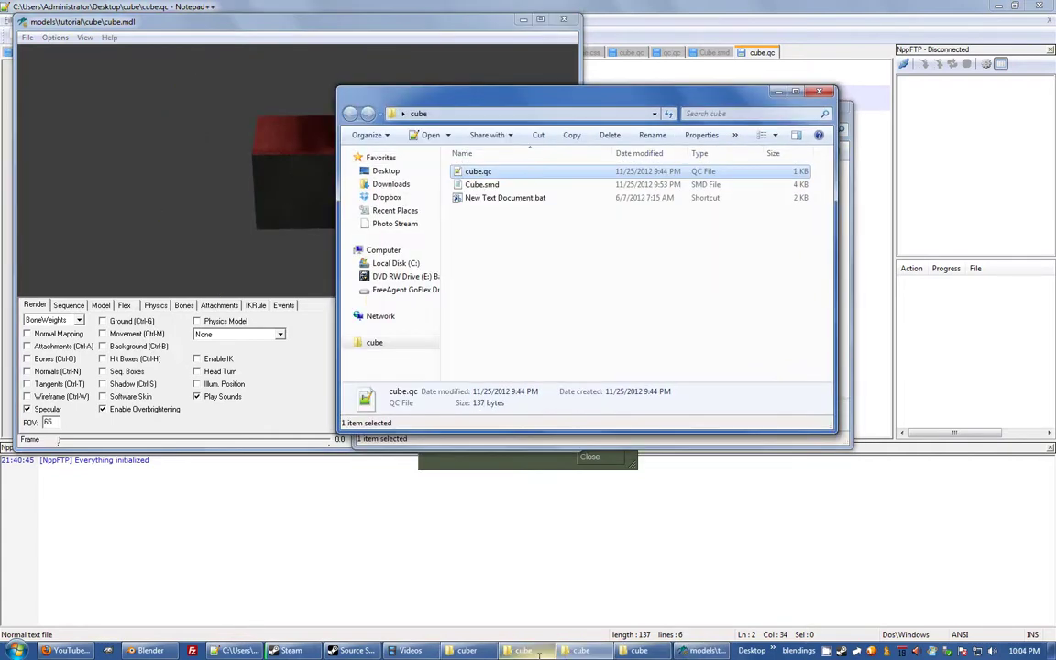
click(528, 652)
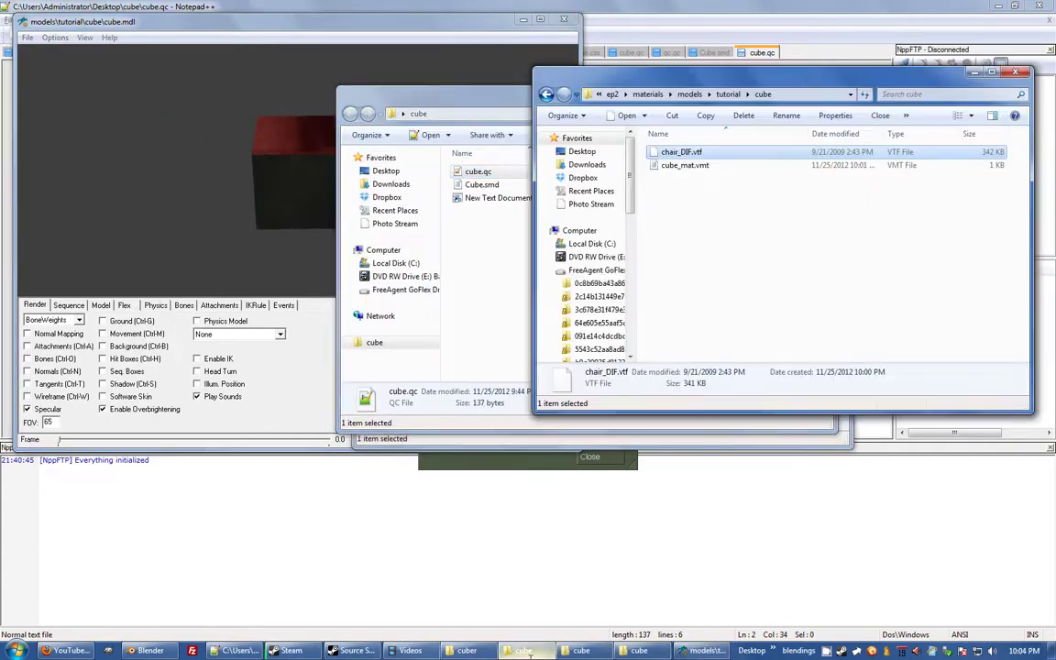
click(687, 167)
right_click(684, 169)
key(Escape)
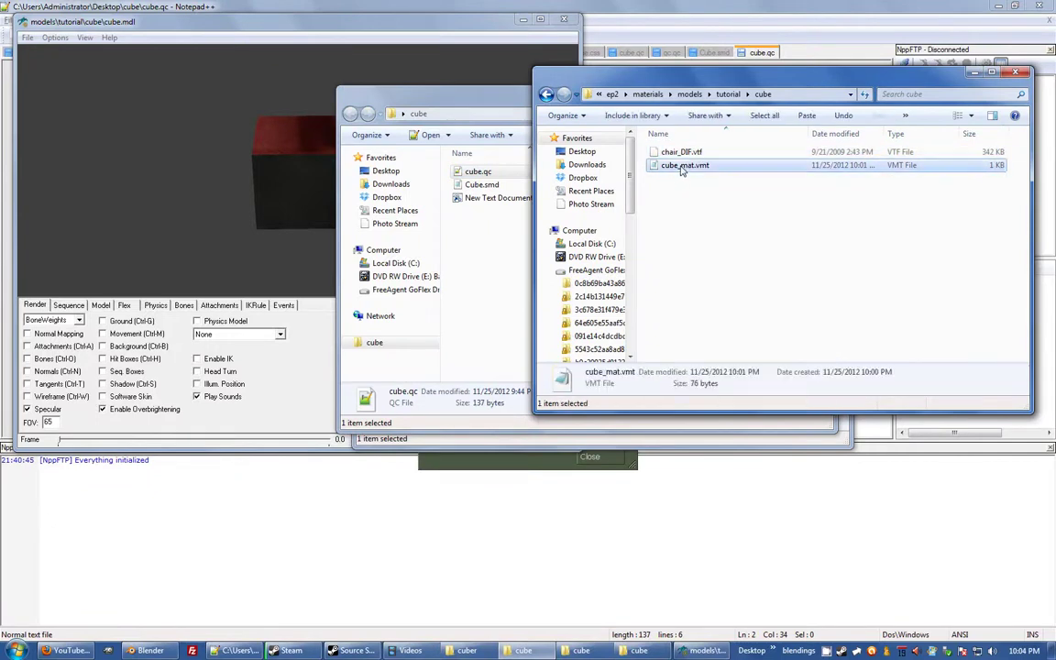
right_click(682, 170)
key(m)
click(690, 167)
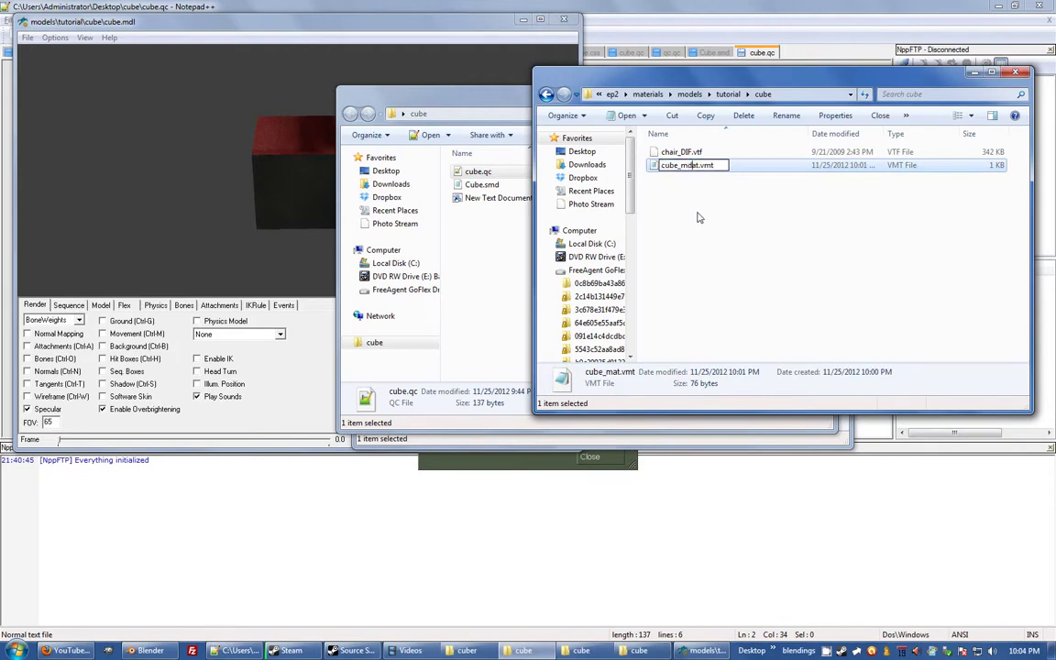
key(Return)
- Check the cube and its list of loaded VMTs in Model Viewer, and close the viewer
click(252, 143)
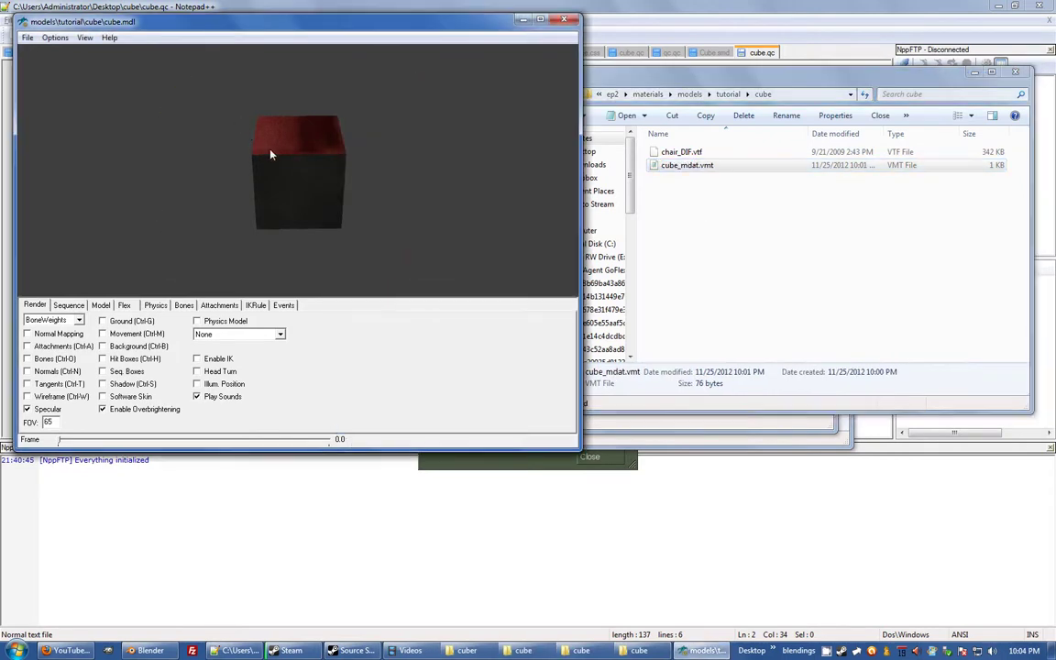
drag(322, 177, 336, 183)
drag(350, 129, 402, 165)
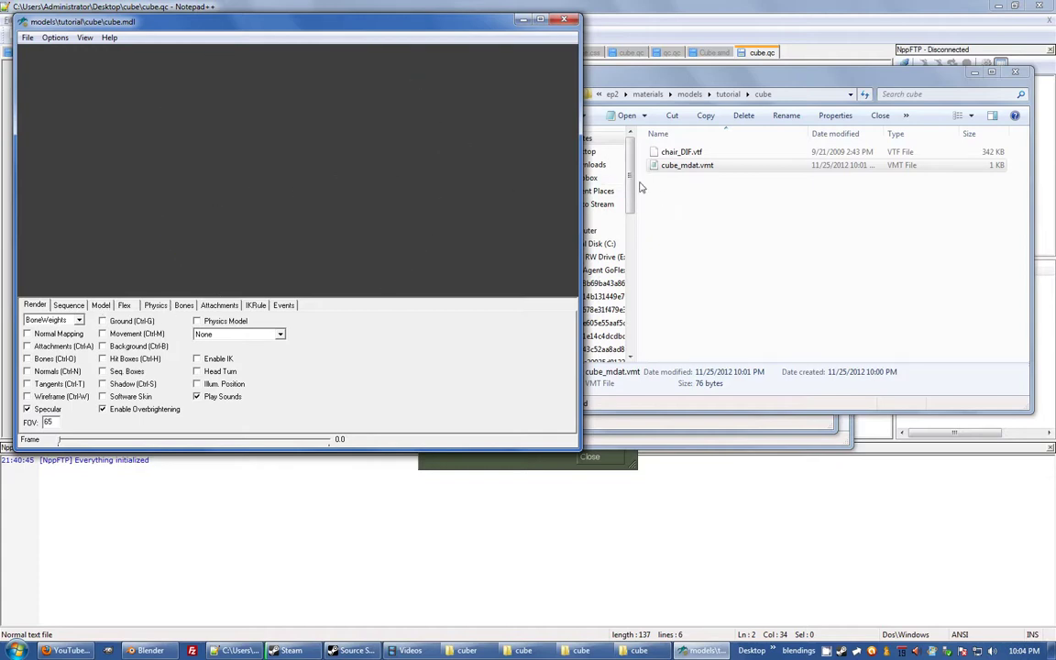
click(101, 307)
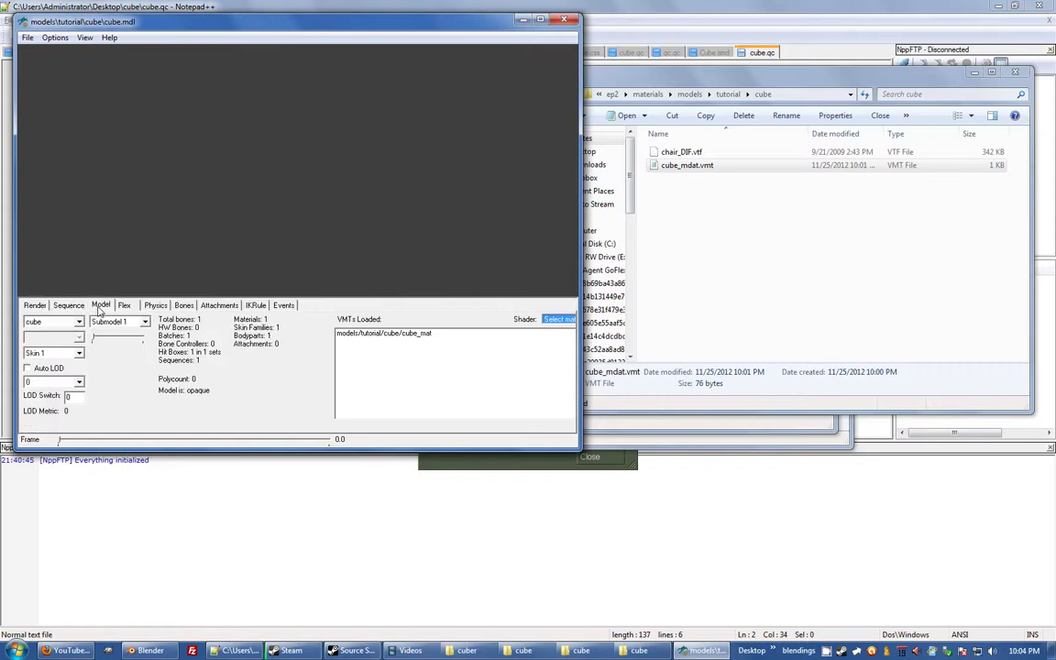
click(631, 382)
click(555, 463)
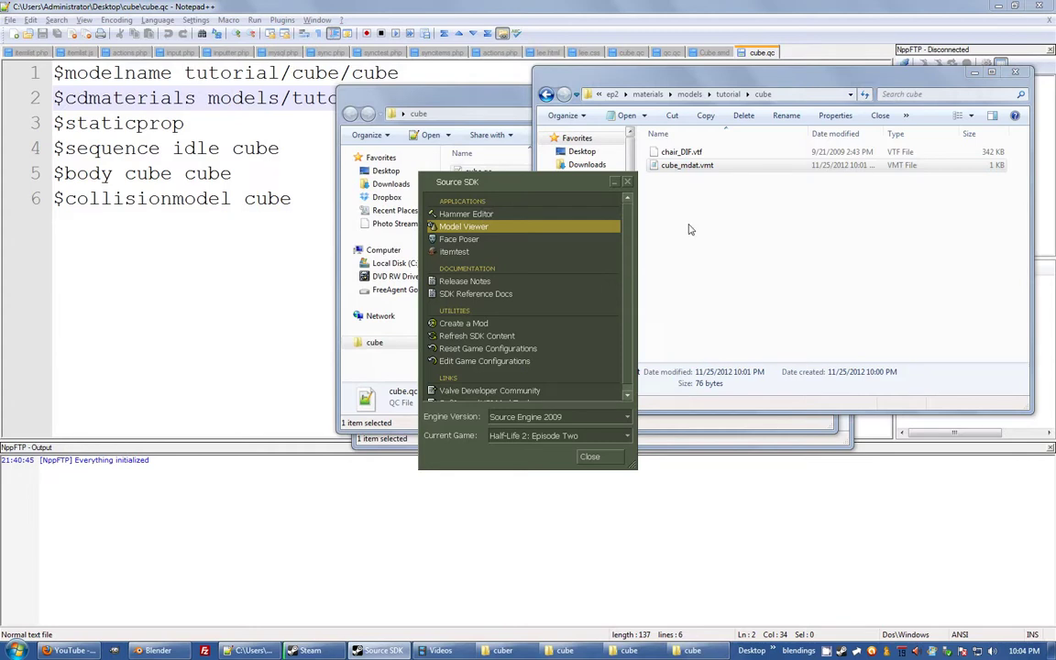
- Relaunch Model Viewer, load the recent cube model and examine its loaded VMTs
double_click(458, 226)
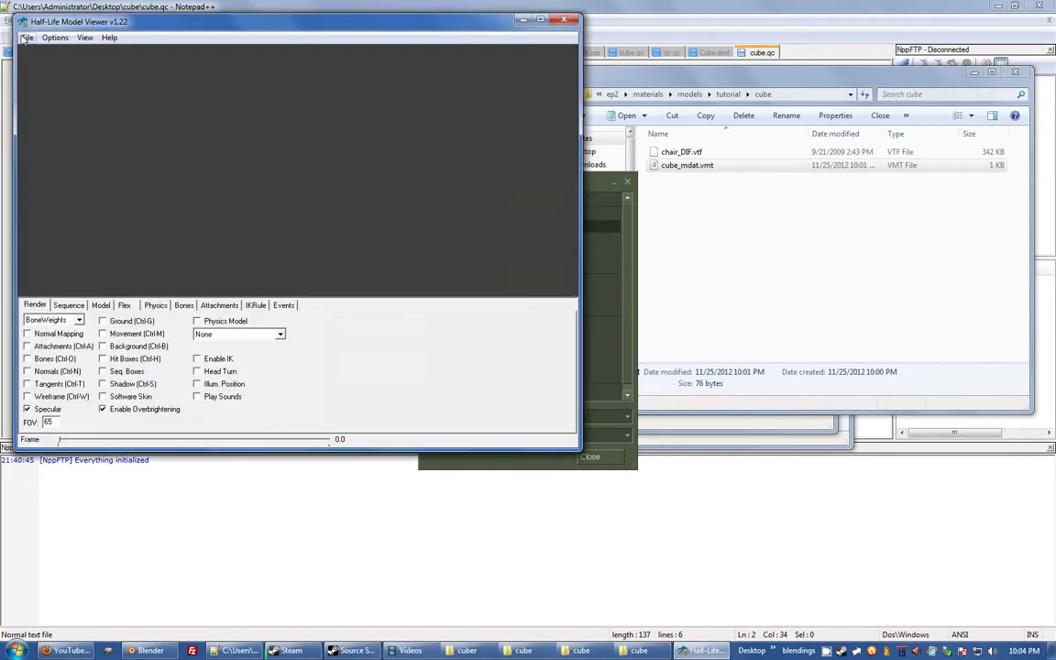
click(26, 39)
click(46, 67)
drag(365, 140, 328, 178)
click(100, 305)
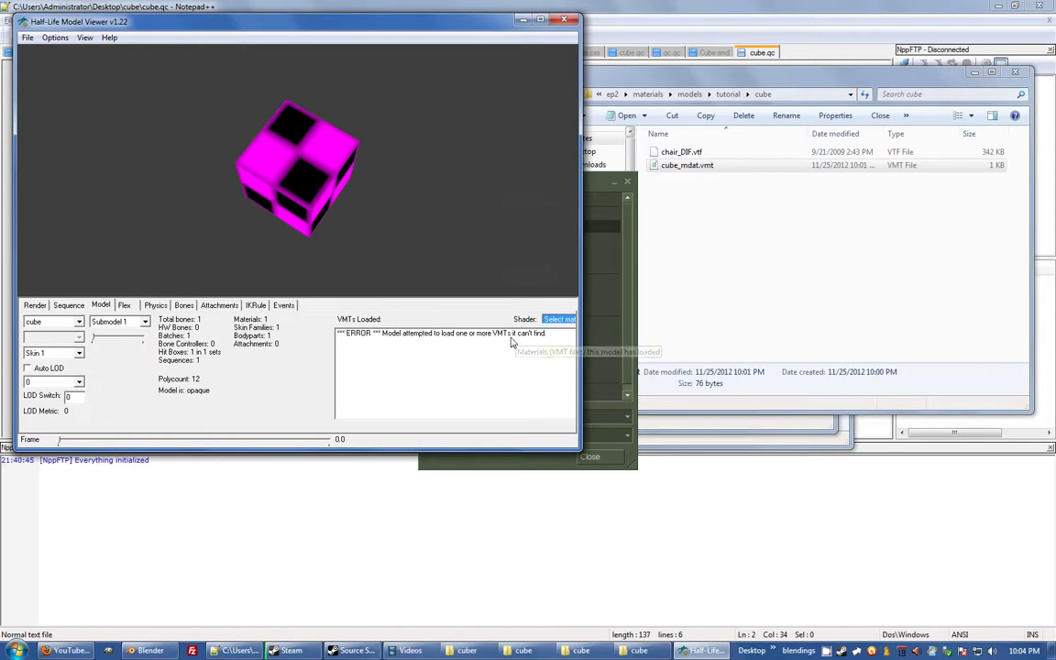
- Look up the material name in cube.mdl, rename the VMT file to cube_mat.vmt to match, and check the cube in Model Viewer
click(708, 424)
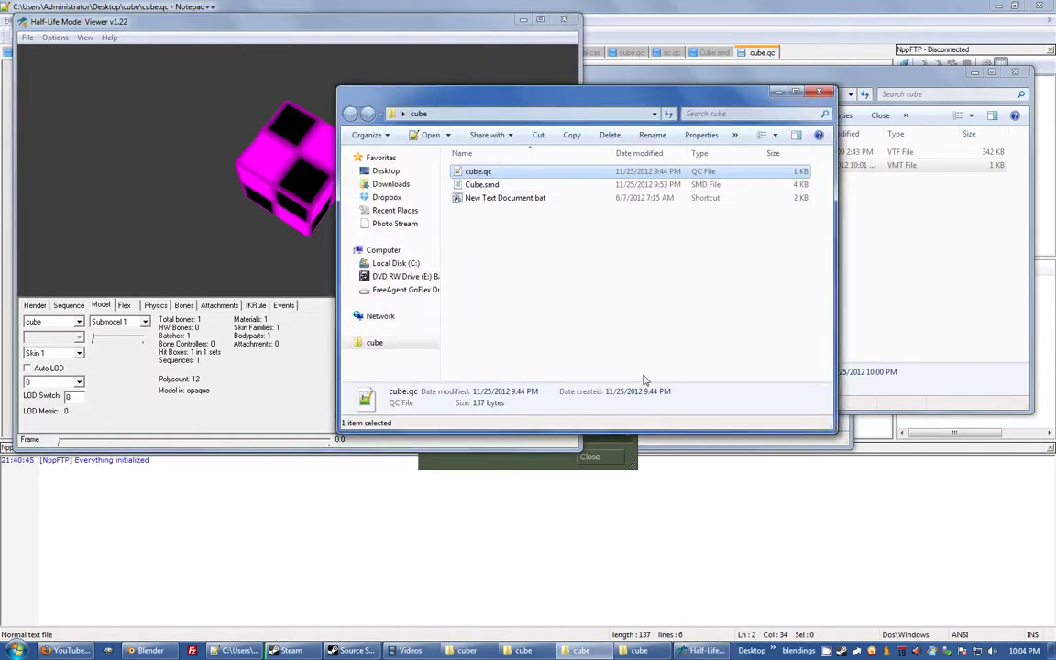
click(731, 444)
double_click(488, 217)
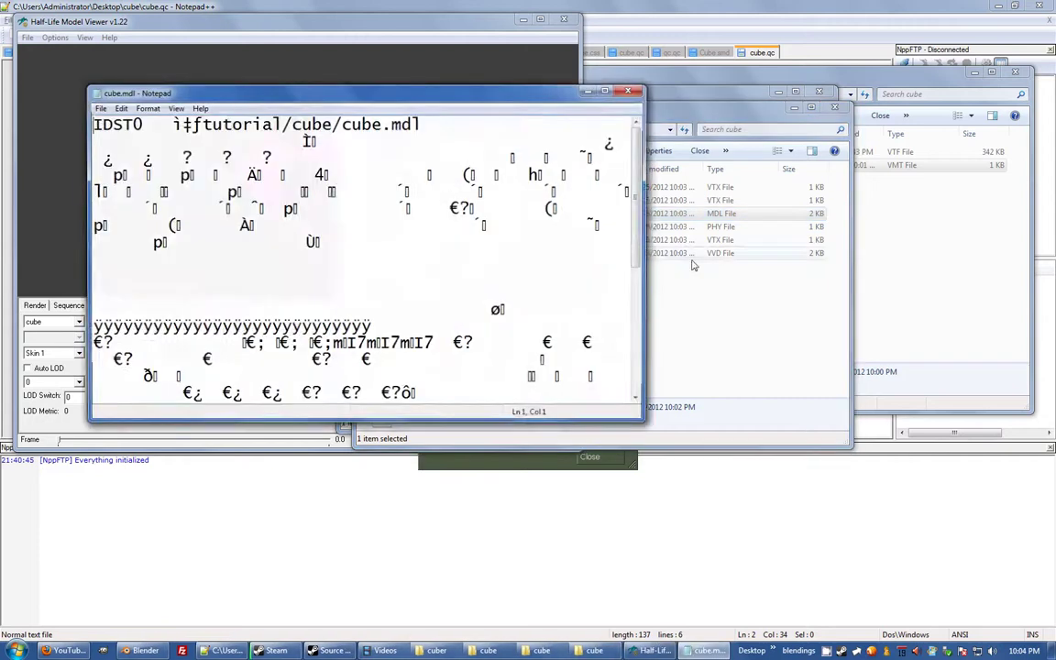
scroll(428, 327, down, 5)
click(855, 271)
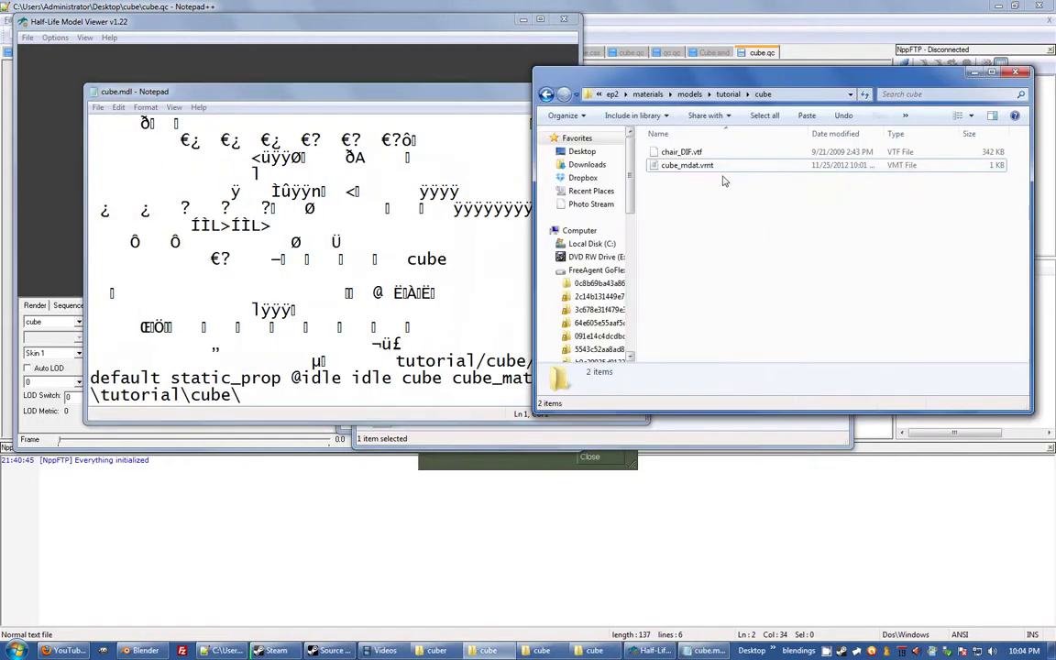
right_click(689, 167)
text(mcube_mat)
key(Return)
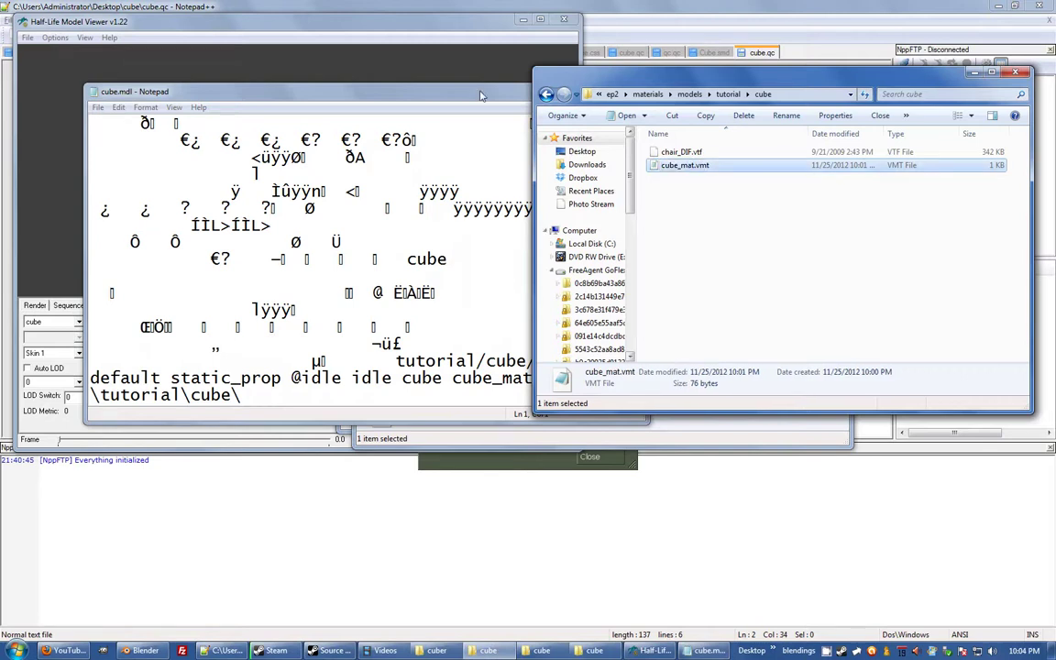
click(453, 69)
drag(453, 70, 330, 165)
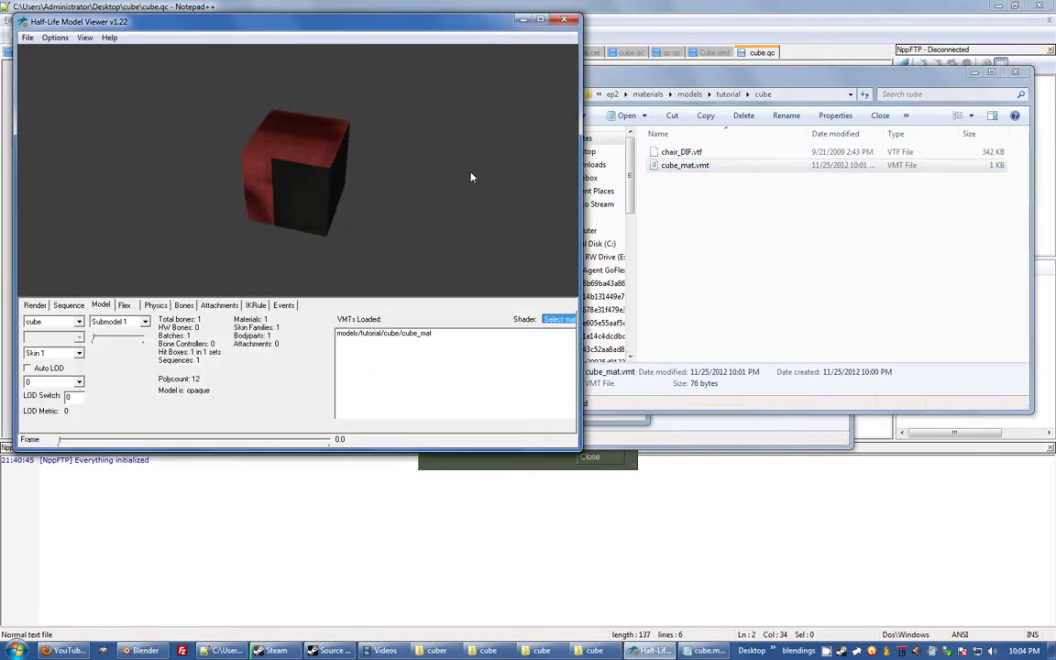
- Open cube_mat.vmt in Notepad, examine its $basetexture path and close the file
click(685, 165)
double_click(685, 165)
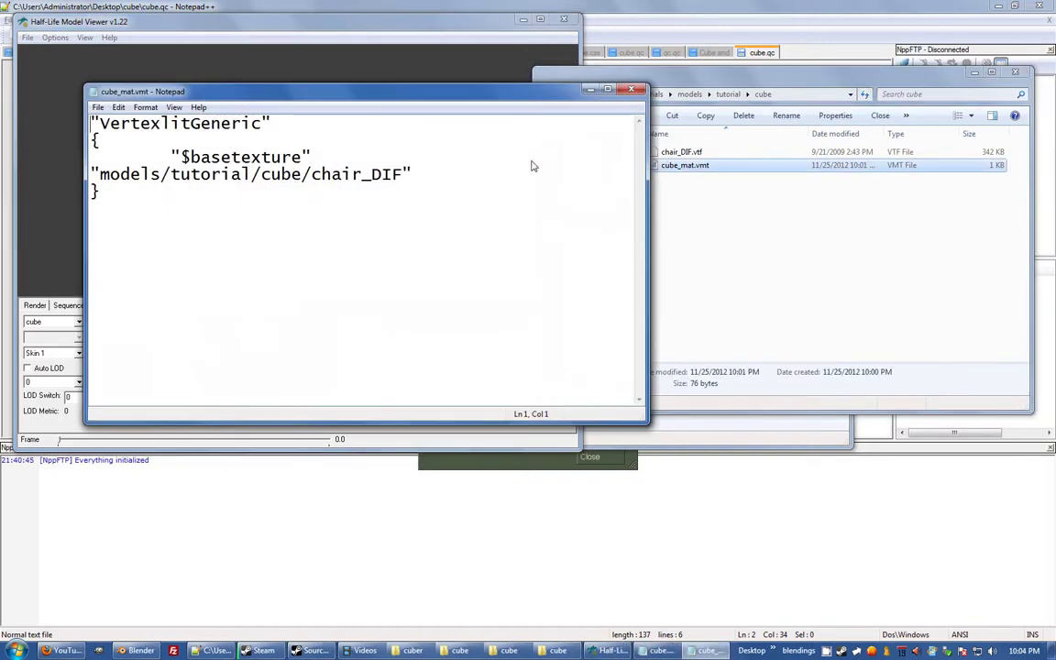
double_click(569, 90)
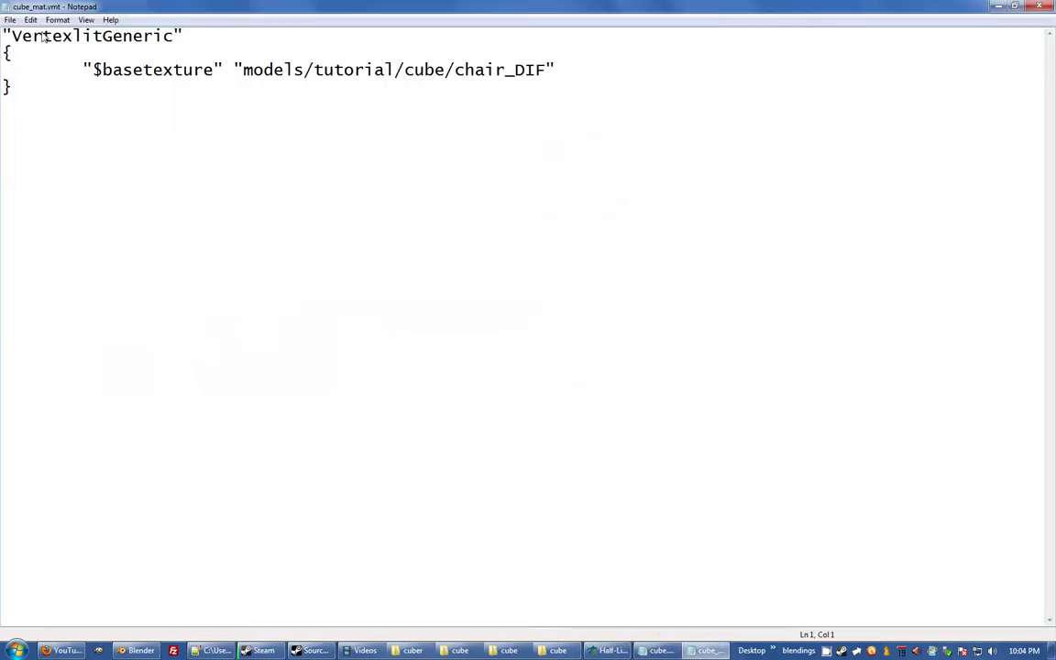
drag(88, 73, 564, 77)
click(550, 72)
click(1038, 6)
drag(587, 79, 764, 45)
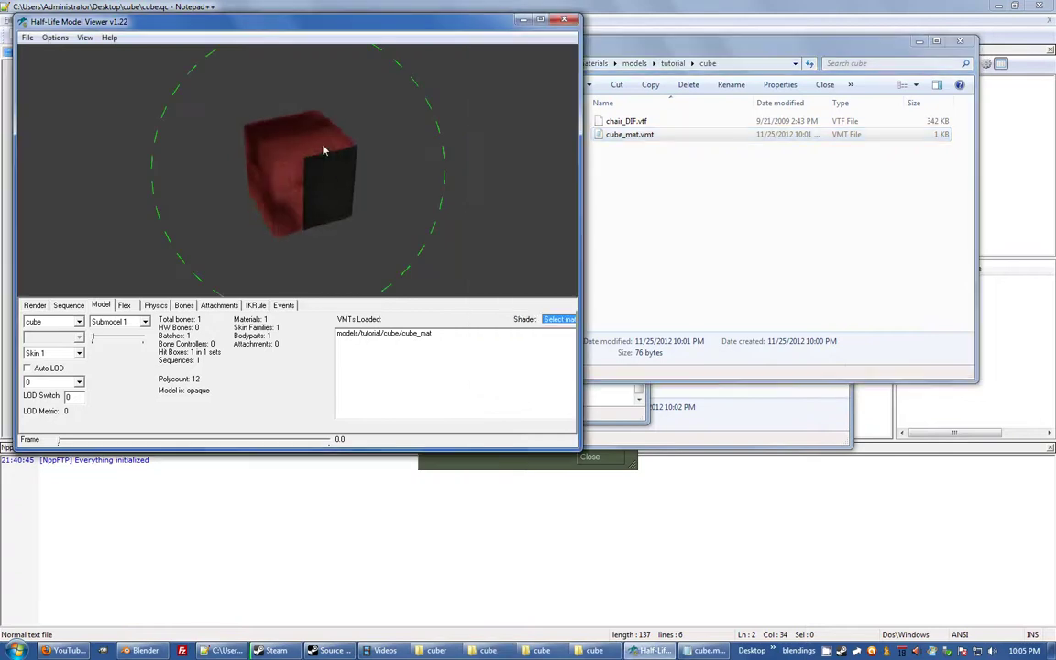